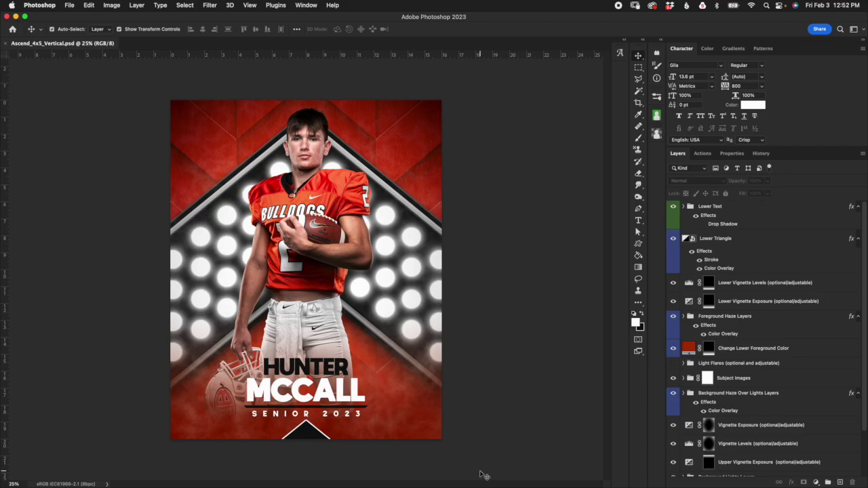
- Try blue 005fa9 as the fill of the Change Lower Foreground Color layer, then discard the color change
click(818, 351)
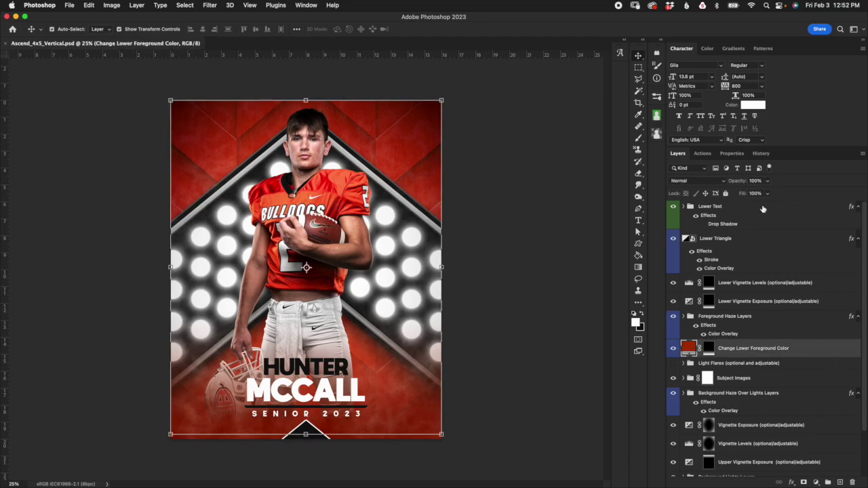
drag(861, 362, 856, 240)
click(708, 349)
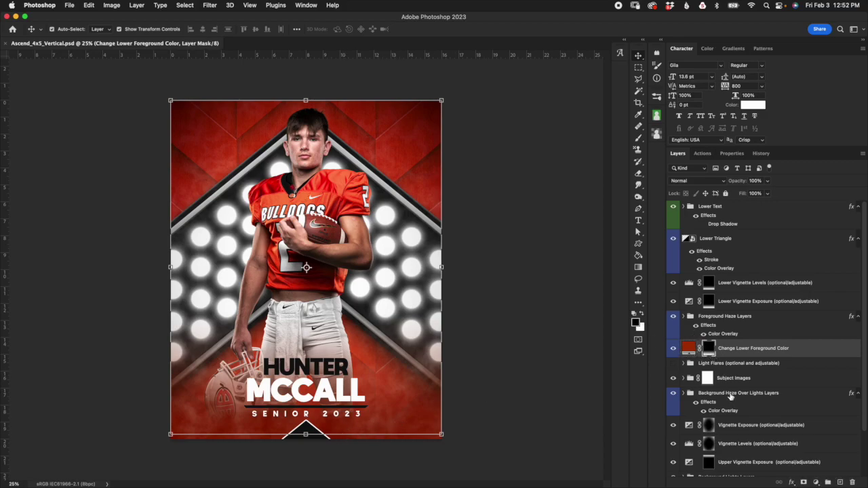
click(689, 348)
double_click(689, 348)
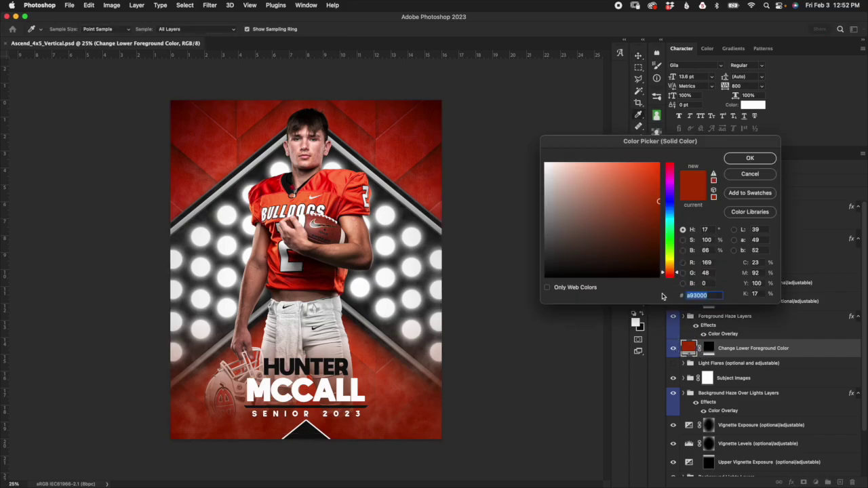
click(671, 212)
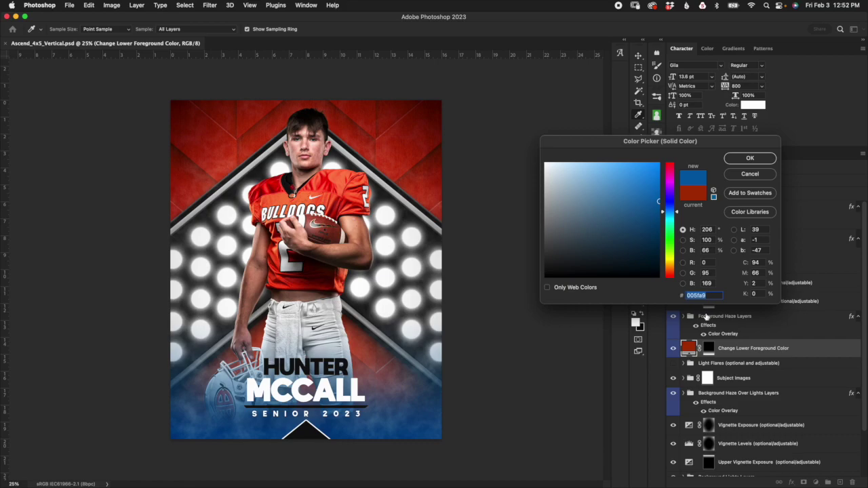
click(751, 174)
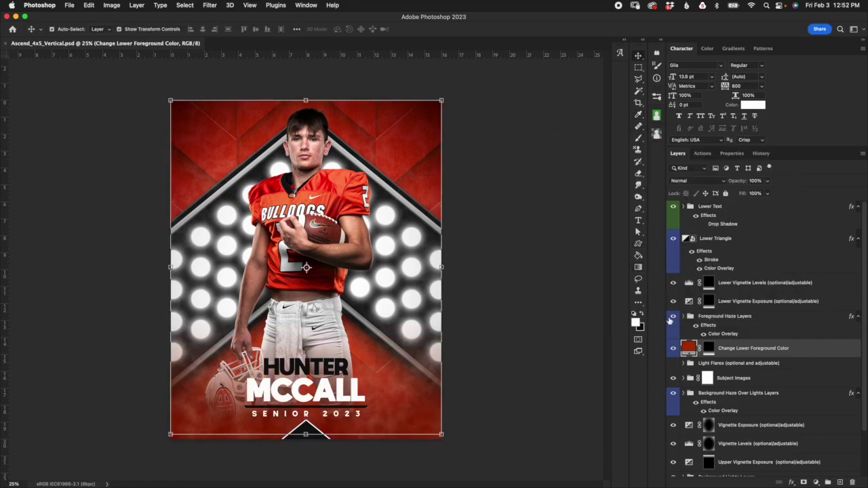
- Expand the Background Layers group and select it
scroll(859, 332, down, 3)
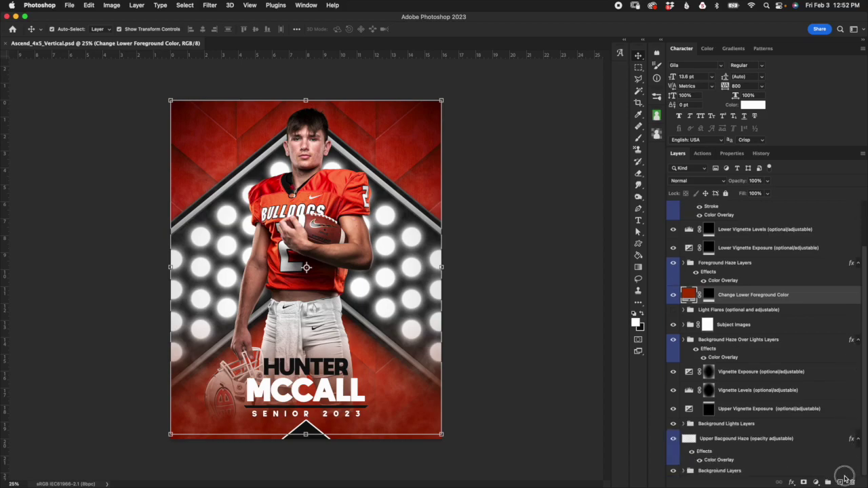
click(683, 471)
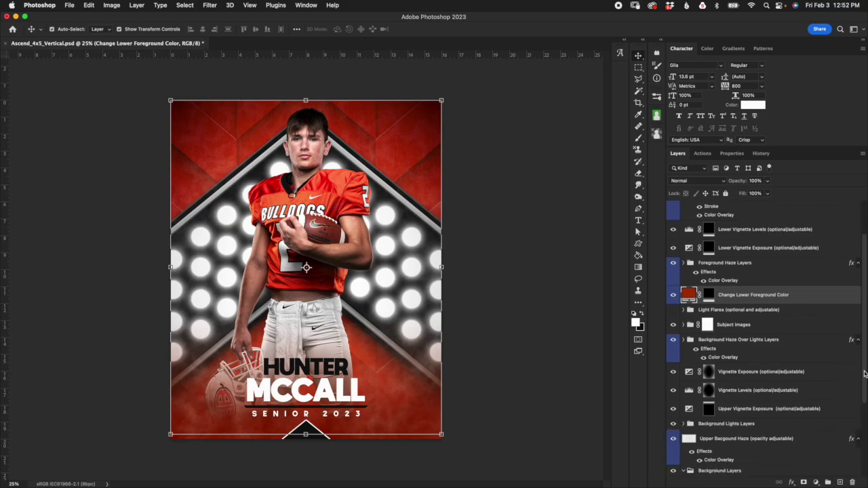
scroll(856, 475, down, 5)
click(712, 354)
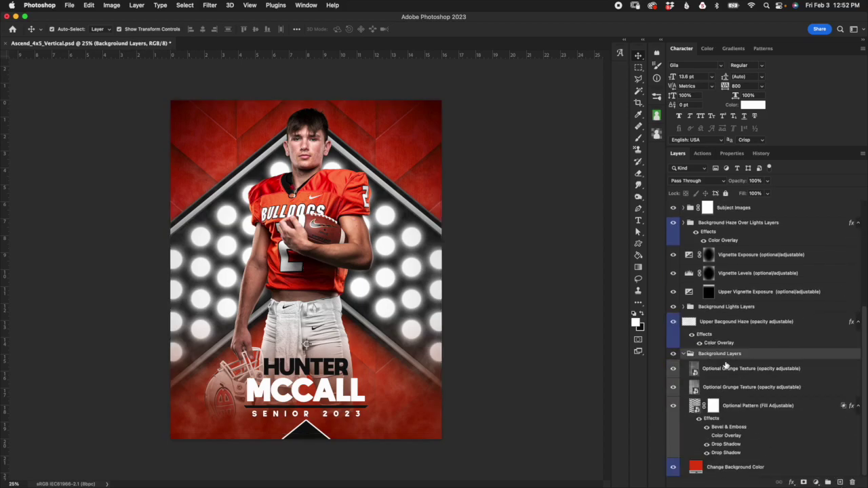
- Try blue 0b51e1 as the fill of the Change Background Color layer, then discard the color change
click(726, 468)
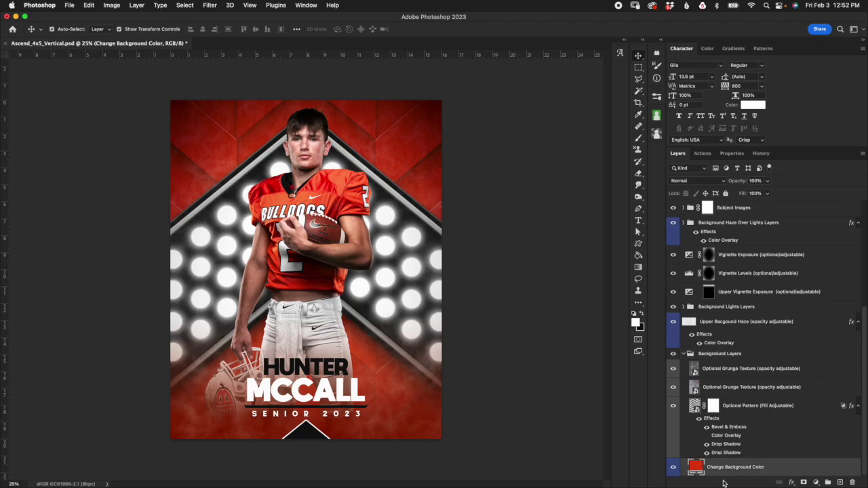
double_click(695, 467)
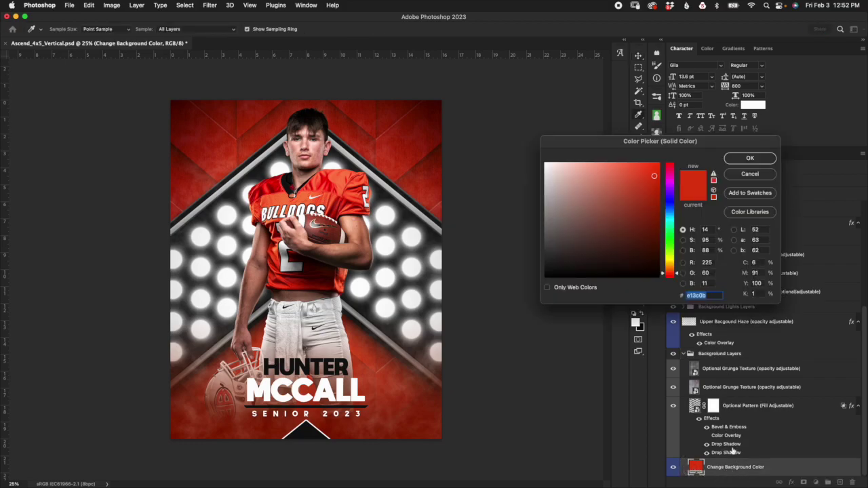
click(670, 210)
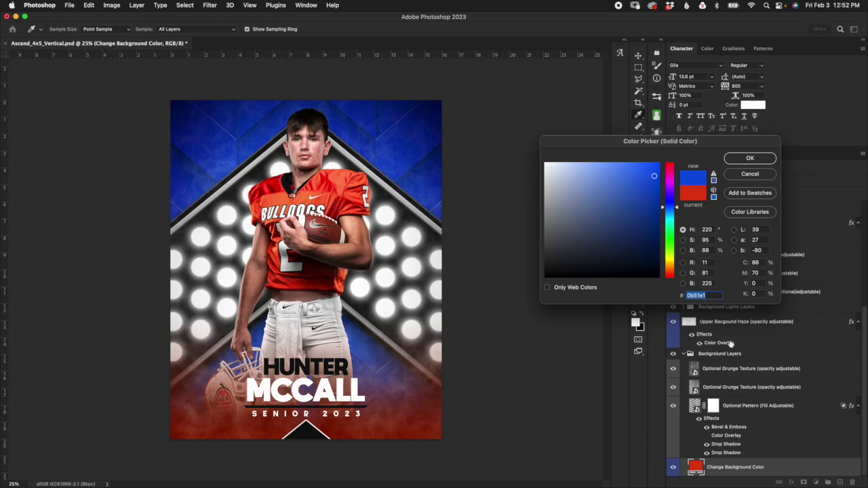
click(750, 174)
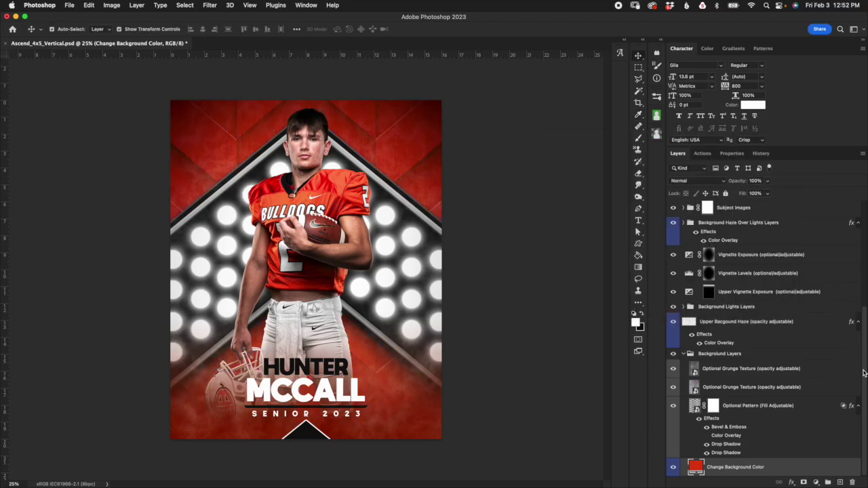
- Target the Change Lower Foreground Color layer's mask and ready the Gradient tool with the custom white-to-black gradient
scroll(864, 349, up, 5)
click(825, 291)
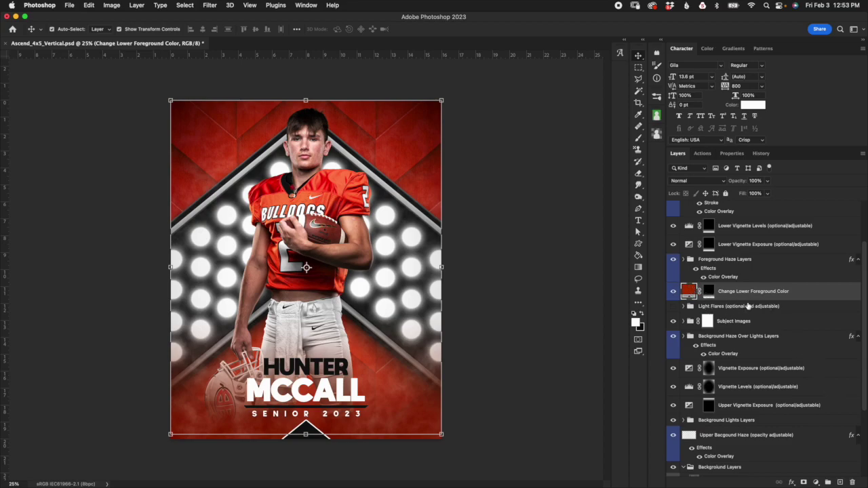
click(709, 291)
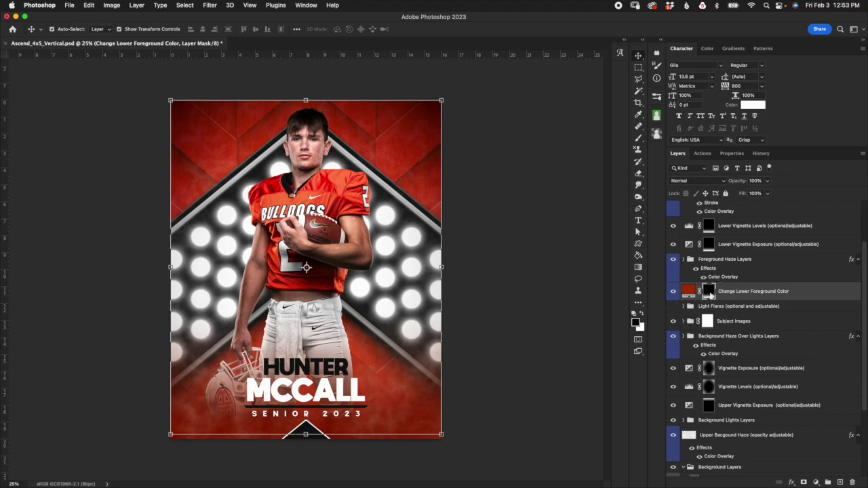
click(639, 268)
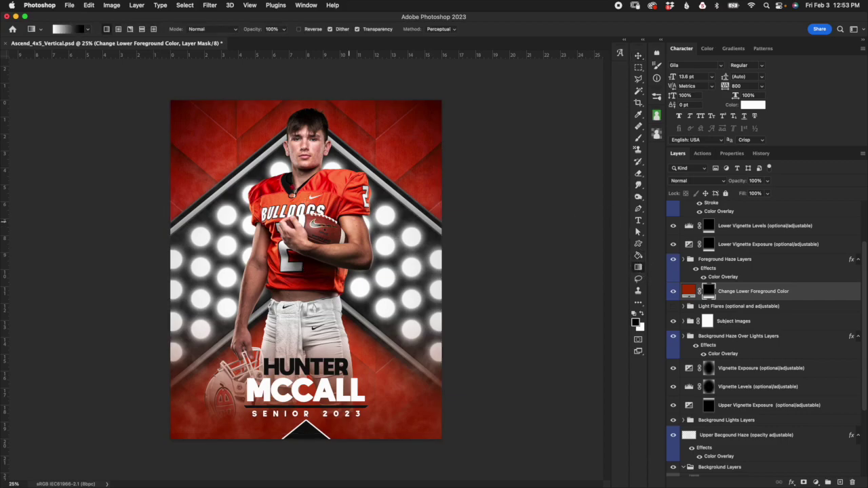
click(87, 29)
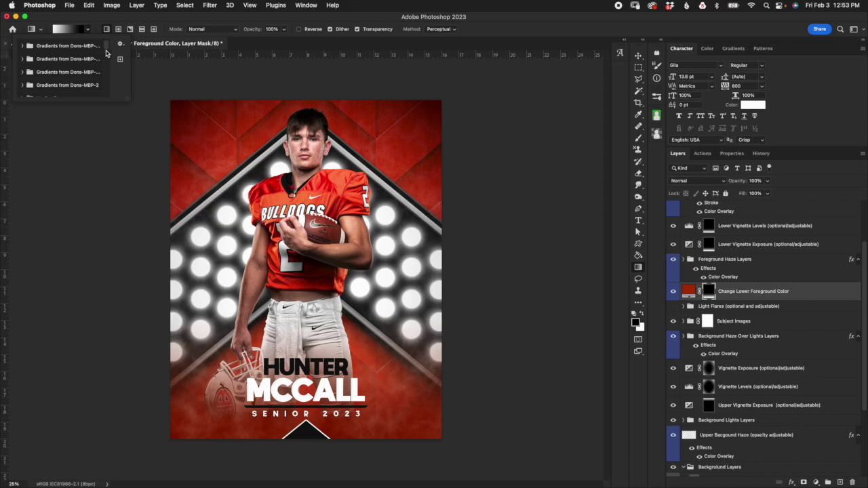
drag(107, 52, 102, 31)
click(75, 30)
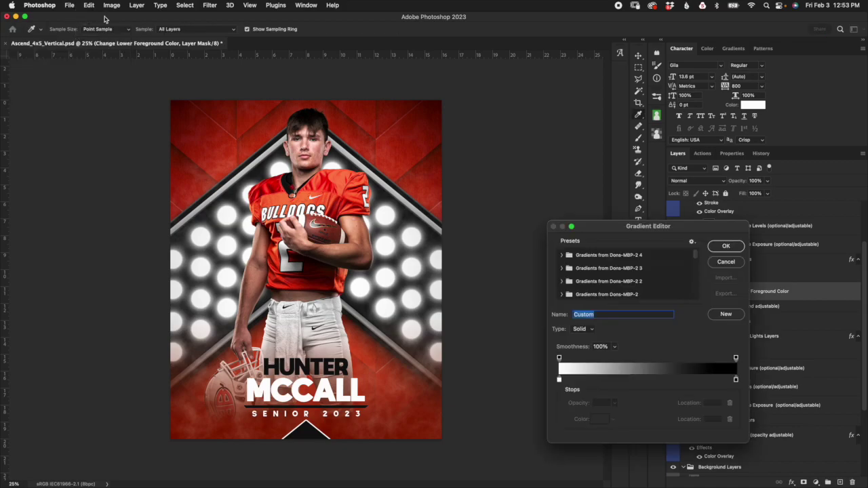
click(724, 246)
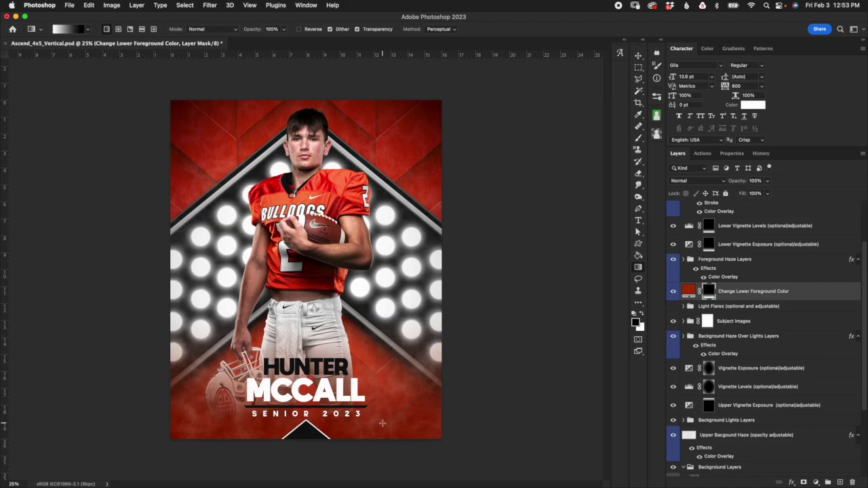
- Draw upward gradients of varying lengths on the mask, ending with one from beside the SENIOR 2023 line to above the name text
drag(384, 423, 391, 342)
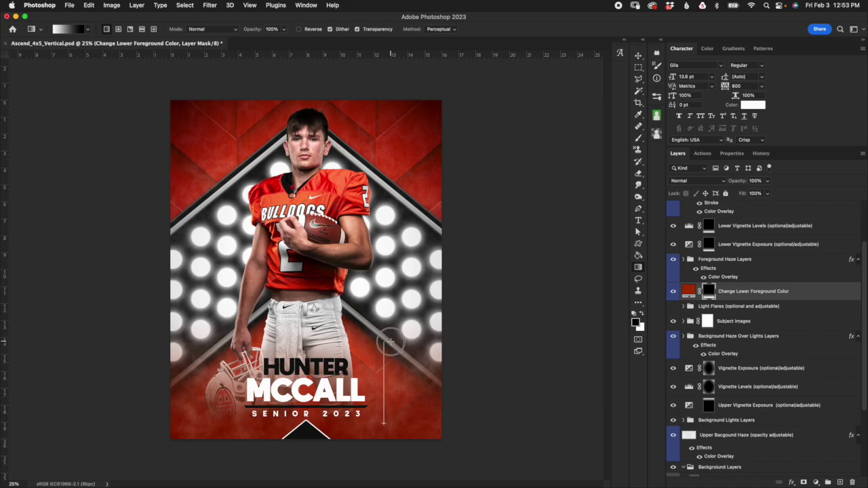
drag(390, 341, 394, 325)
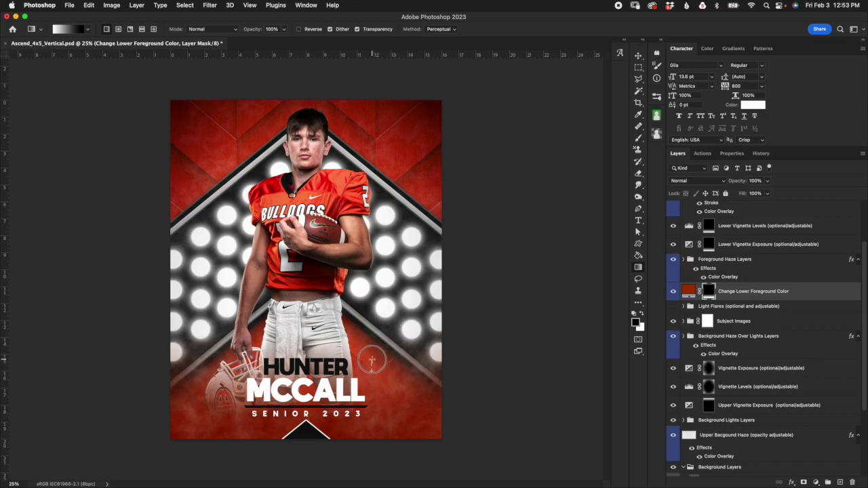
key(super+z)
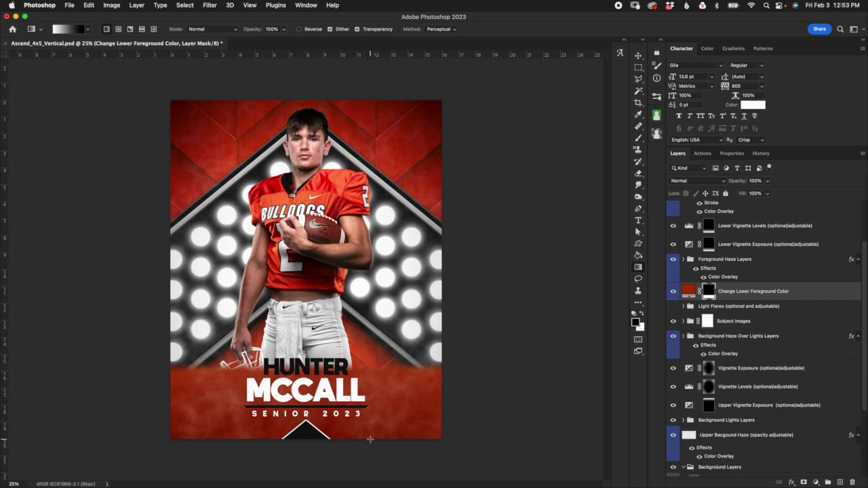
drag(371, 430, 381, 339)
drag(375, 434, 376, 394)
drag(378, 438, 392, 359)
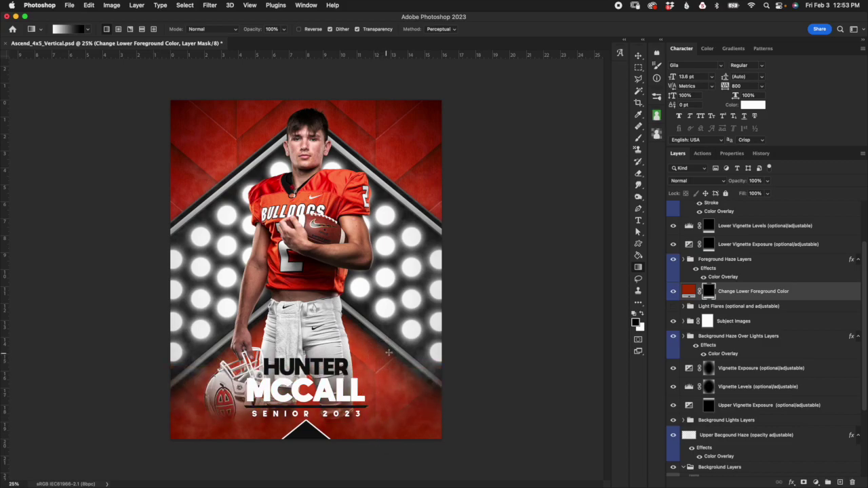
drag(383, 424, 402, 329)
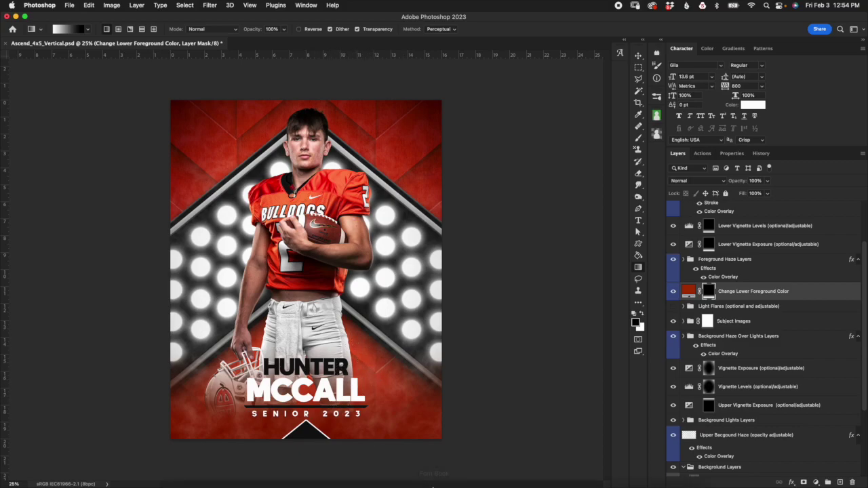
- Examine the Change Background Color, Optional Pattern and two Optional Grunge Texture layers in the Background Layers group
click(688, 291)
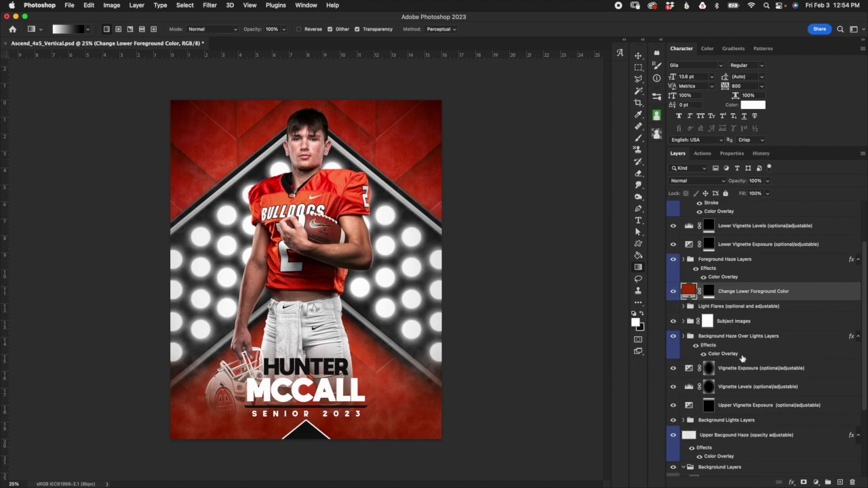
scroll(865, 360, down, 4)
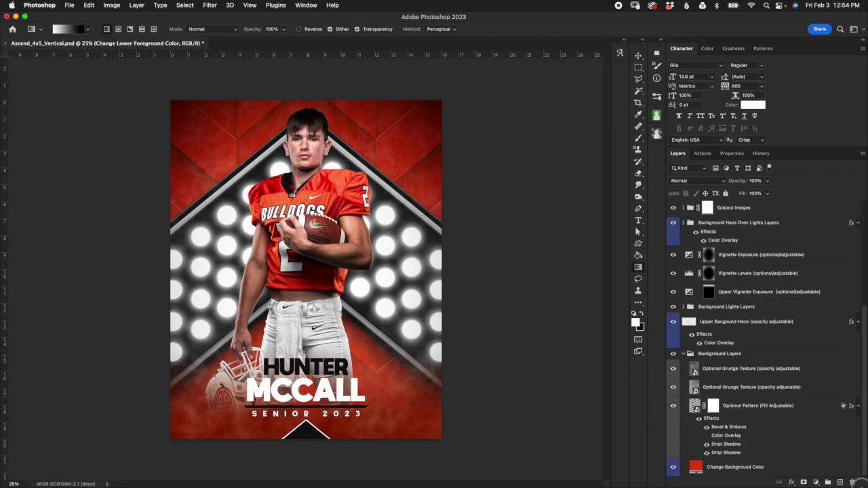
click(736, 467)
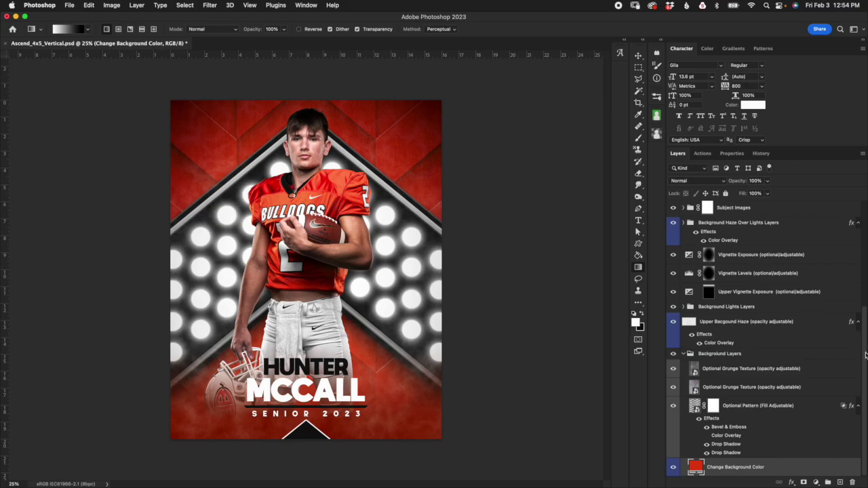
click(799, 409)
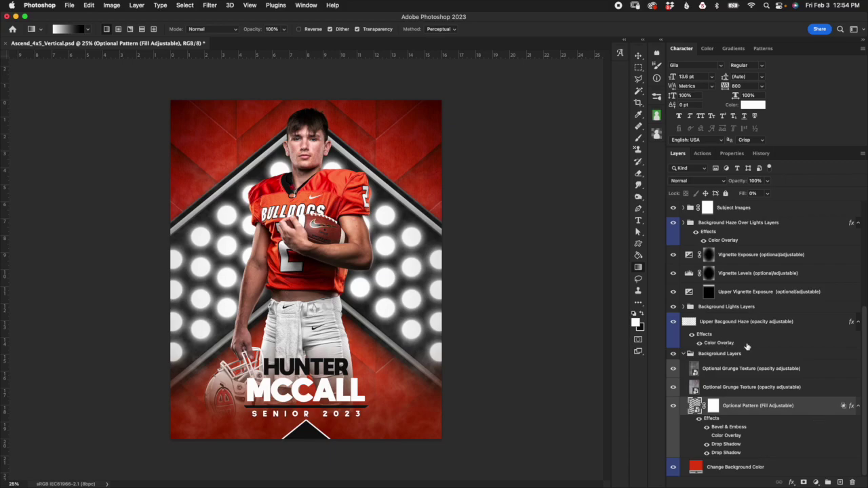
click(753, 388)
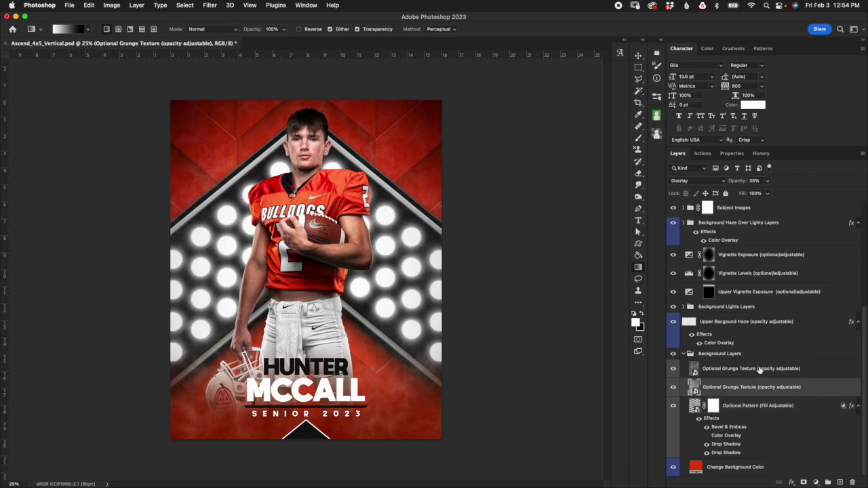
click(761, 371)
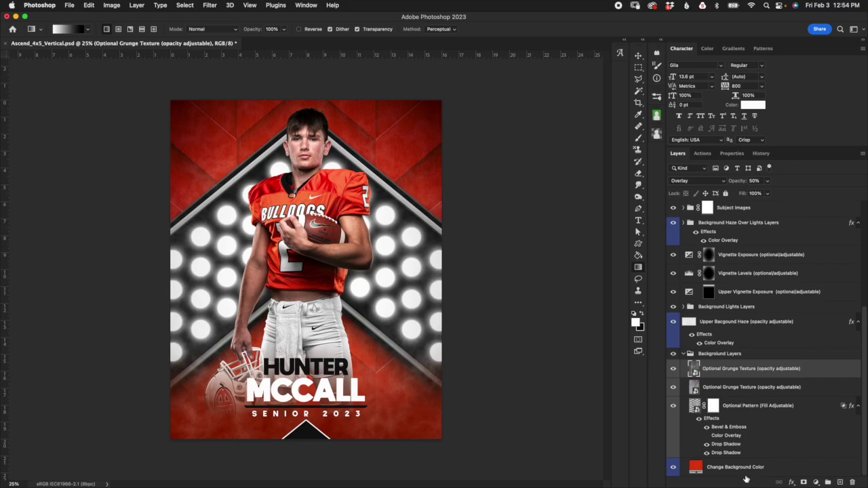
click(734, 389)
click(742, 406)
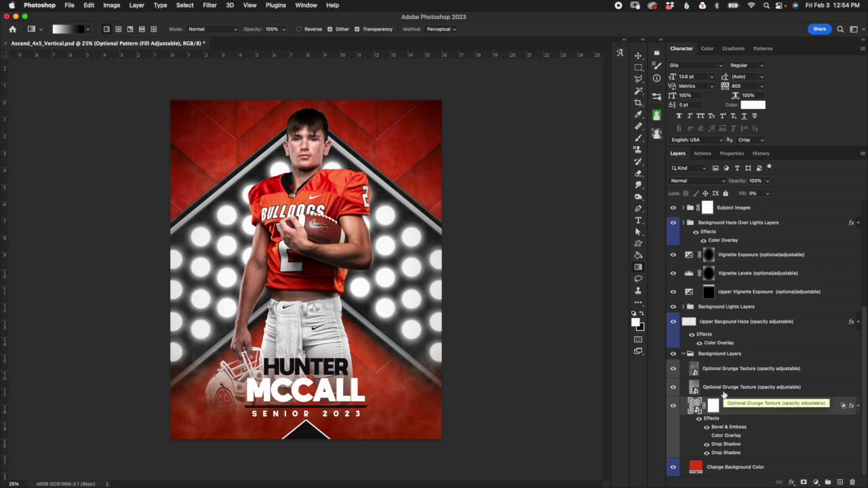
click(773, 367)
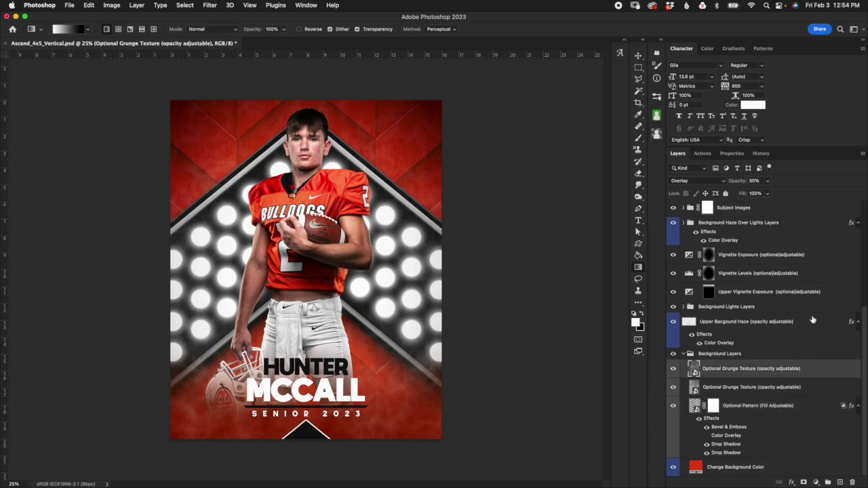
- Review the Bevel & Emboss settings of the Optional Pattern layer and close them without changes
click(769, 415)
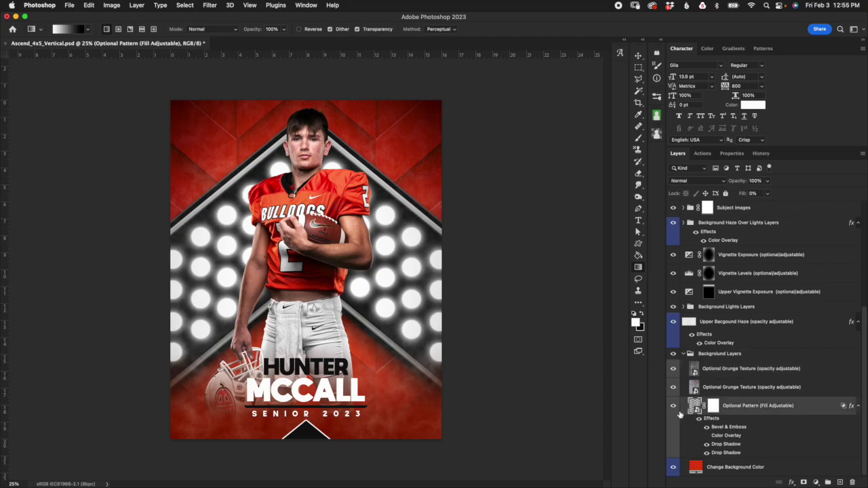
double_click(729, 427)
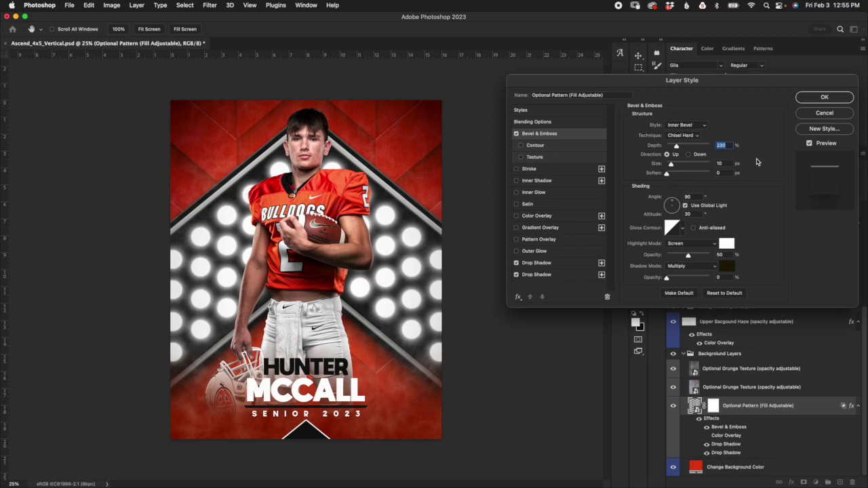
drag(776, 83, 746, 93)
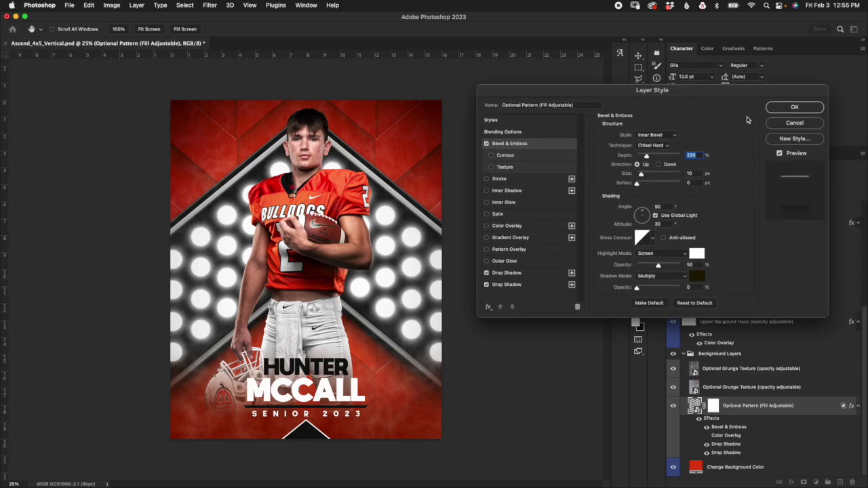
click(794, 126)
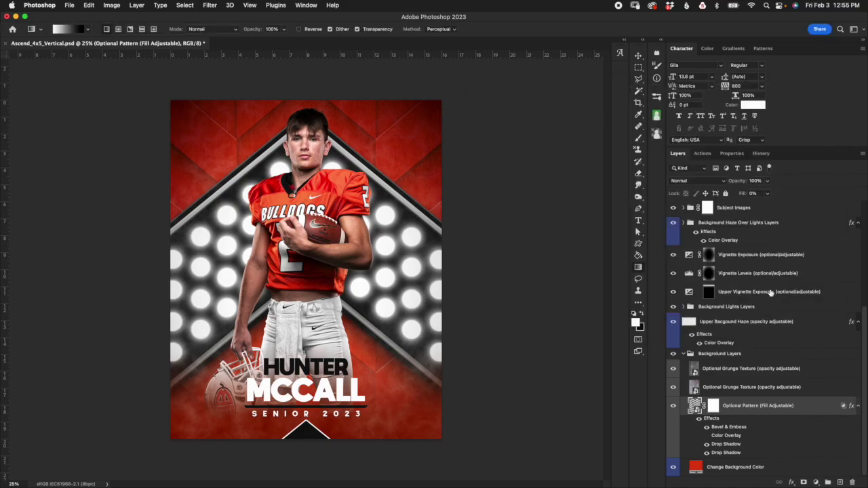
- Compare the poster with both Optional Grunge Texture layers hidden and shown, and likewise with the Optional Pattern layer
click(766, 396)
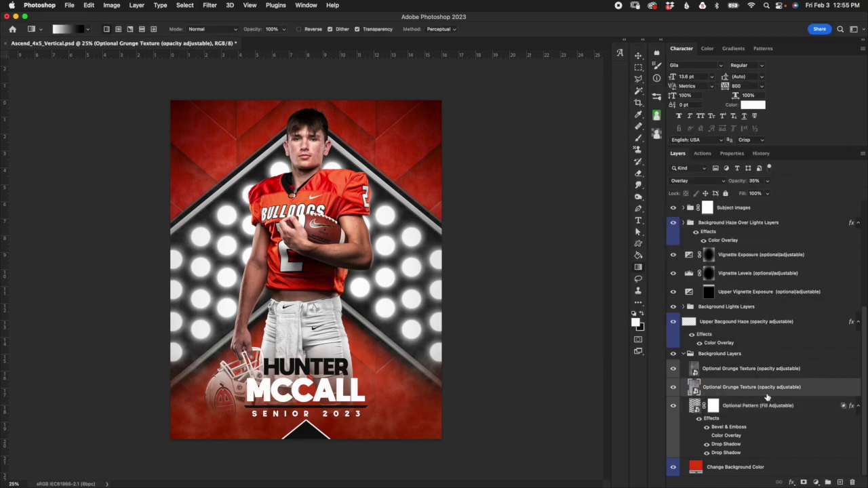
click(691, 409)
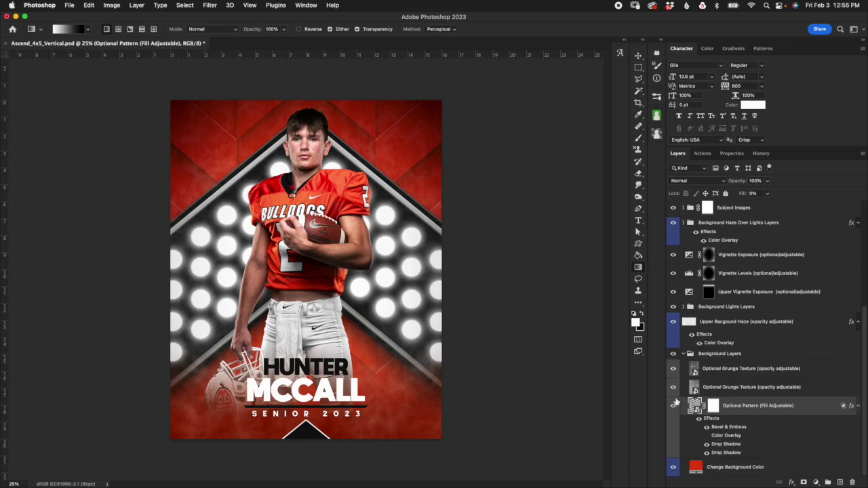
drag(673, 369, 674, 394)
drag(672, 394, 672, 368)
click(673, 406)
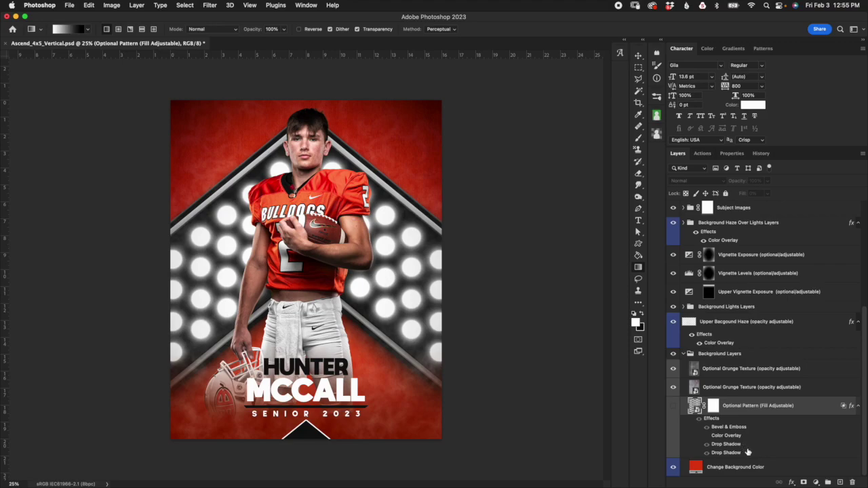
click(673, 405)
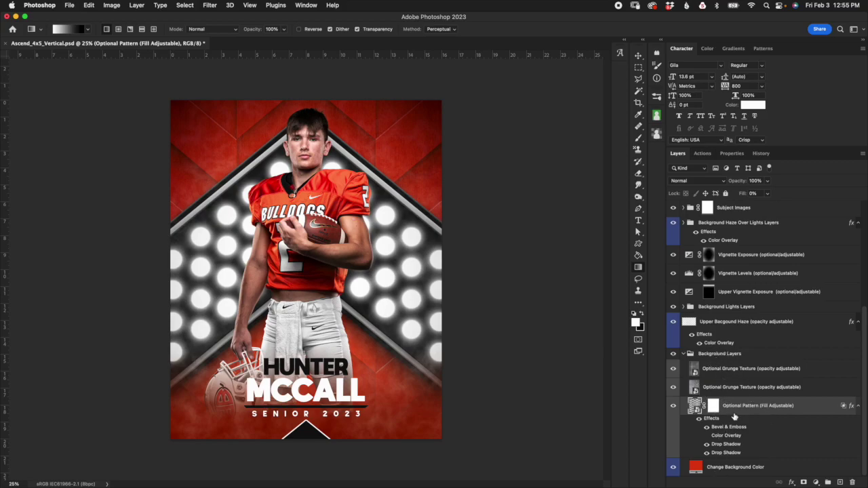
- Examine the Upper Bacgound Haze layer hidden and shown, along with the Background Haze Over Lights and Foreground Haze groups
click(714, 354)
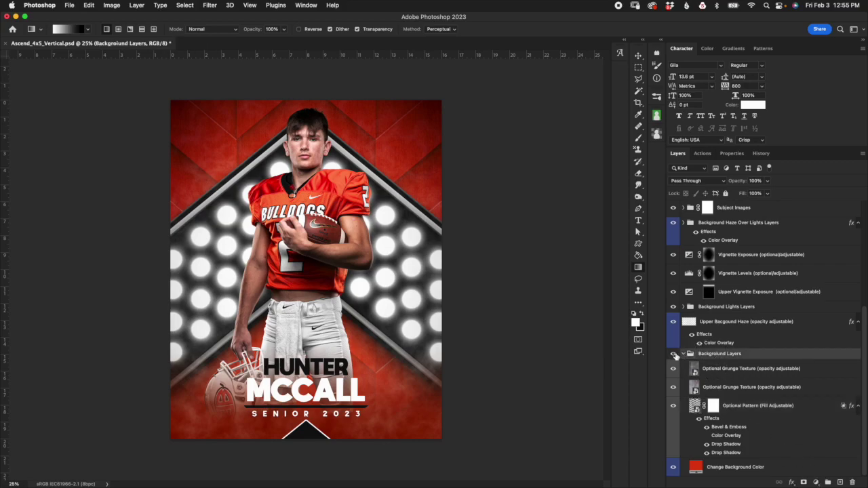
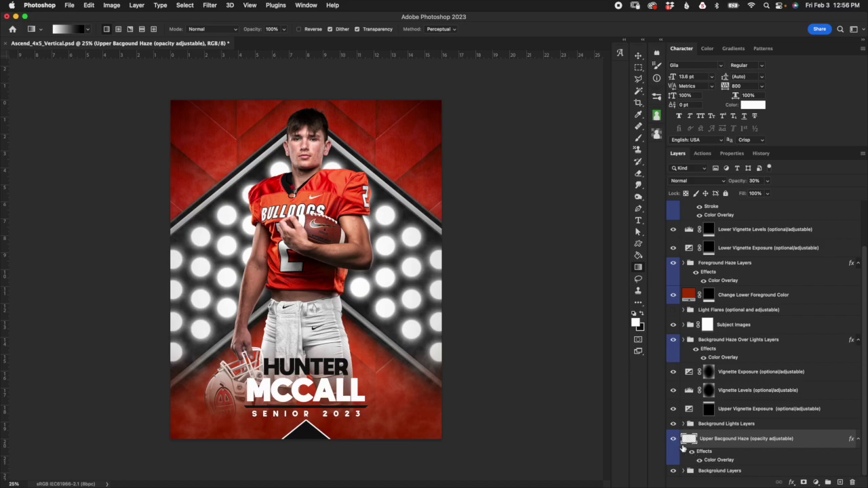
click(674, 439)
click(674, 439)
click(734, 343)
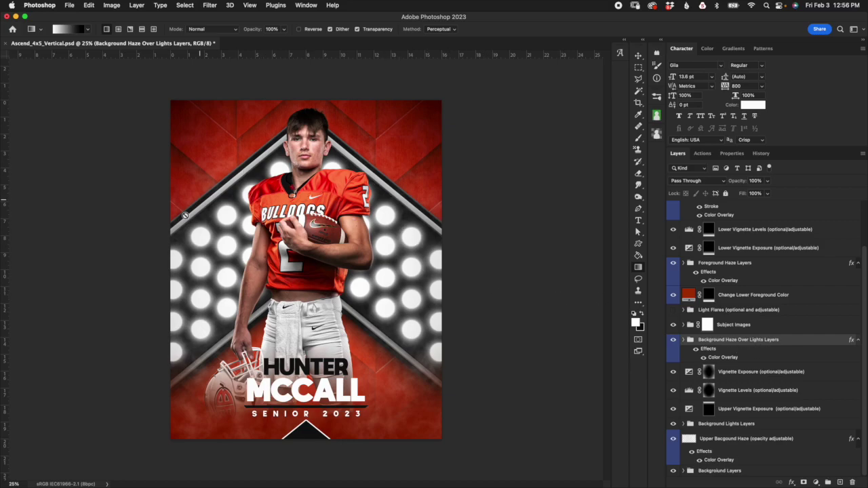
click(746, 265)
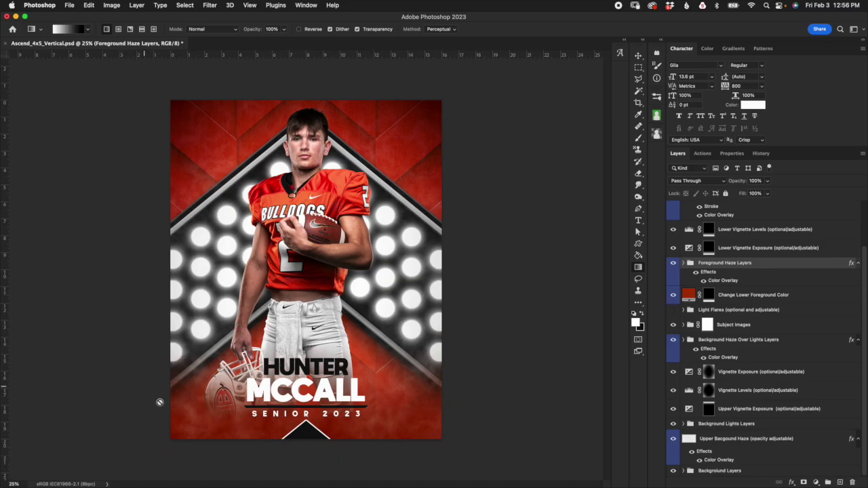
- Change the Upper Bacgound Haze layer's Color Overlay to light orange fb895d
click(780, 439)
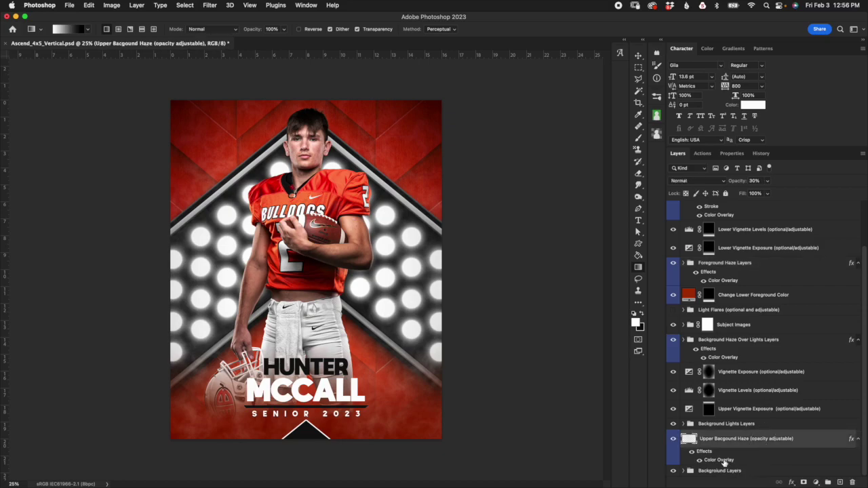
double_click(720, 460)
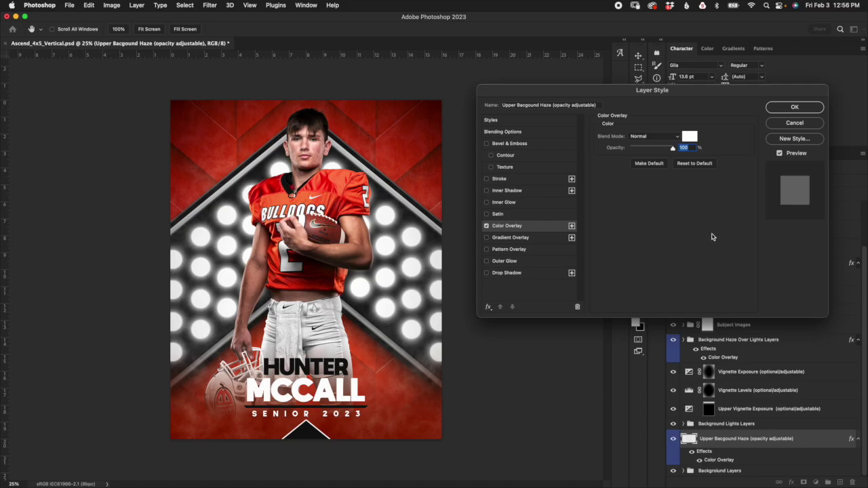
click(689, 138)
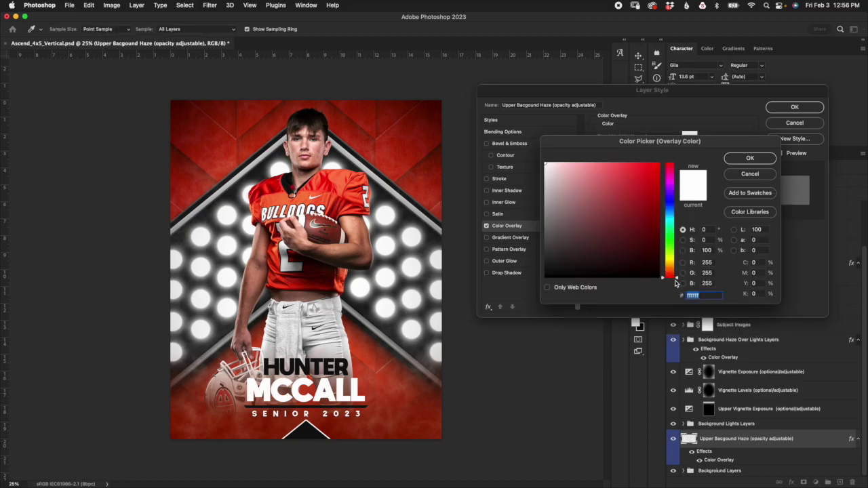
drag(671, 272, 675, 275)
click(596, 163)
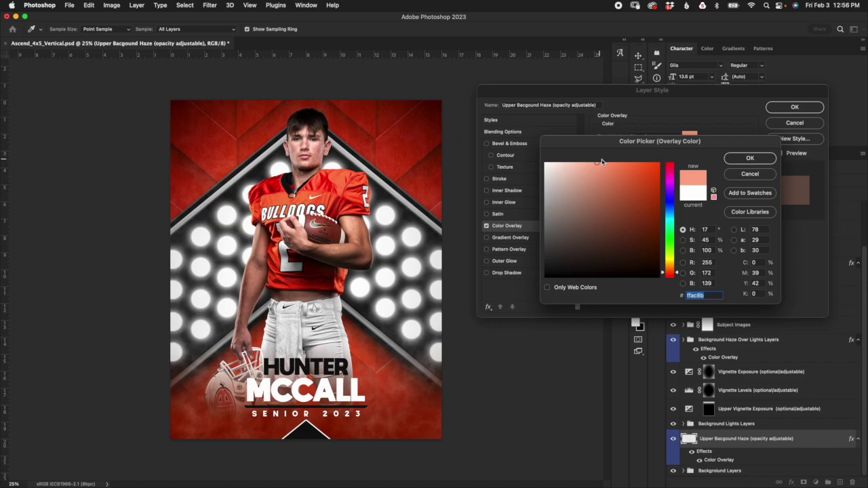
click(600, 163)
click(617, 165)
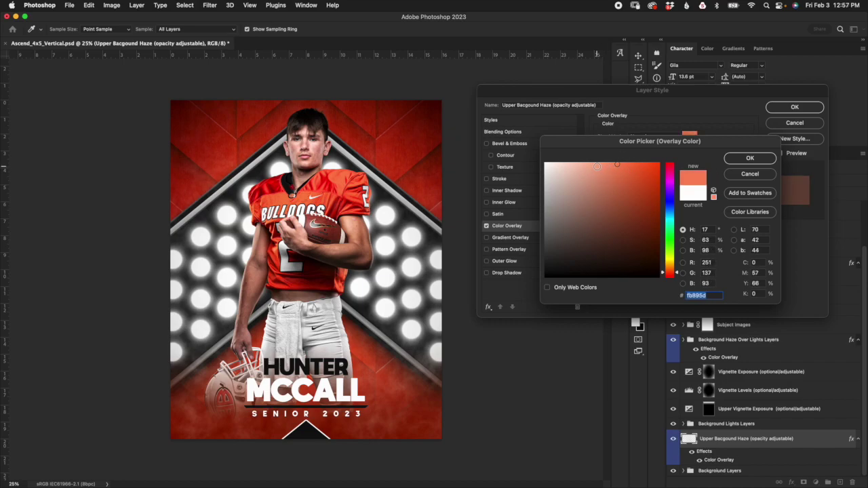
click(745, 158)
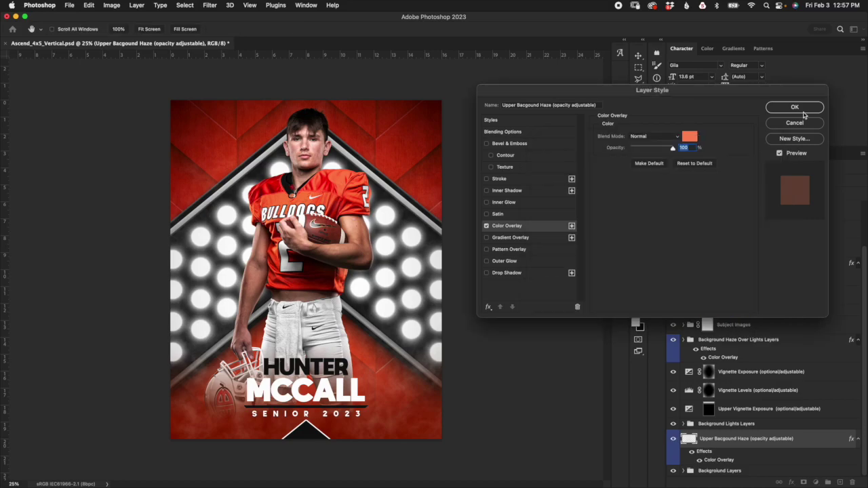
click(806, 108)
- Raise the Upper Bacgound Haze layer's opacity to 100% and try a white ffffff color in its Color Overlay
drag(767, 180, 824, 169)
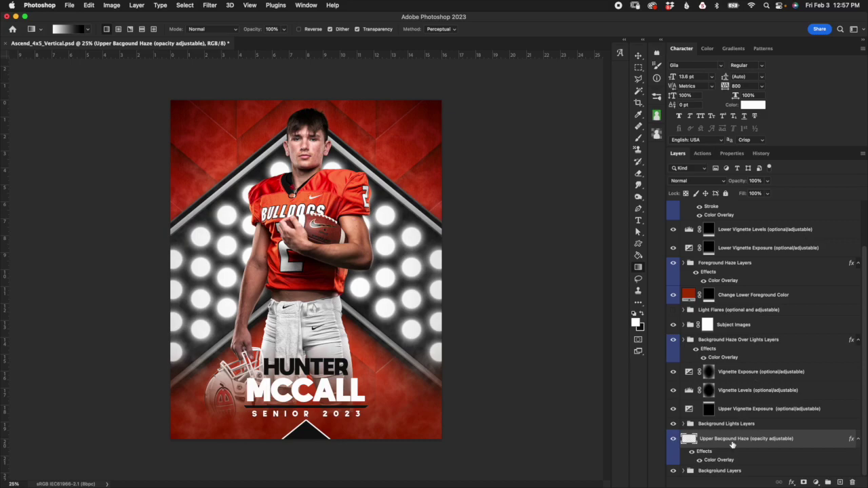
double_click(720, 461)
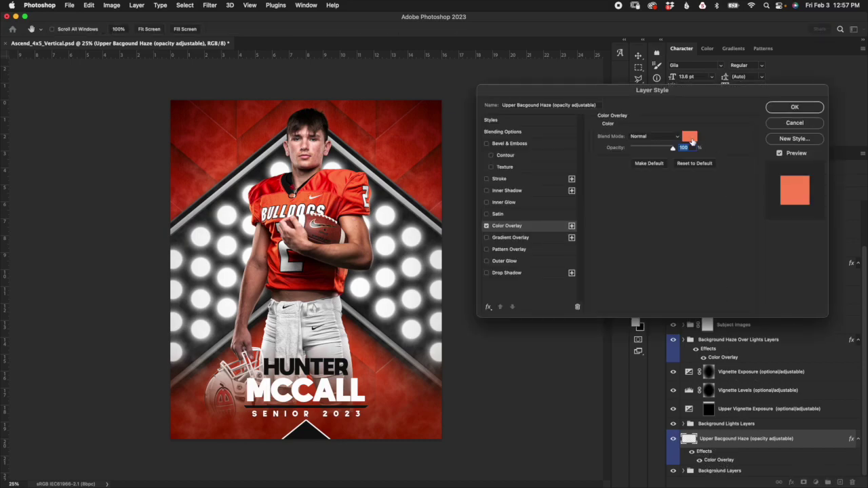
click(693, 140)
click(547, 165)
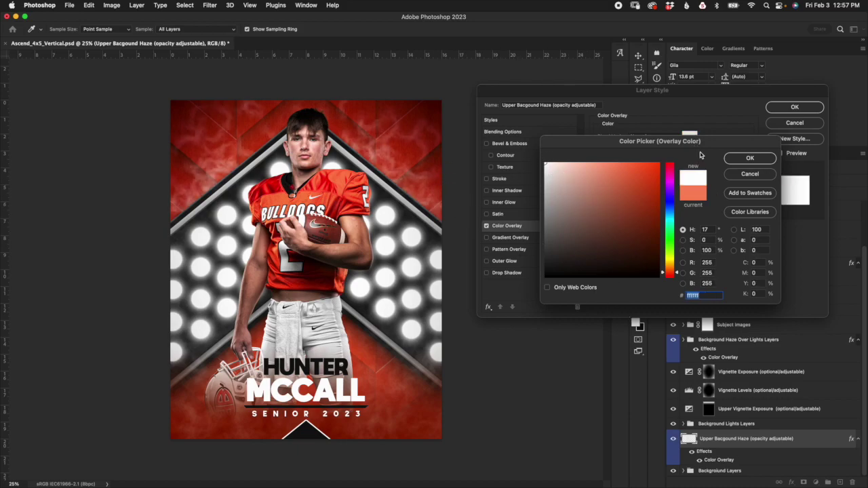
click(766, 174)
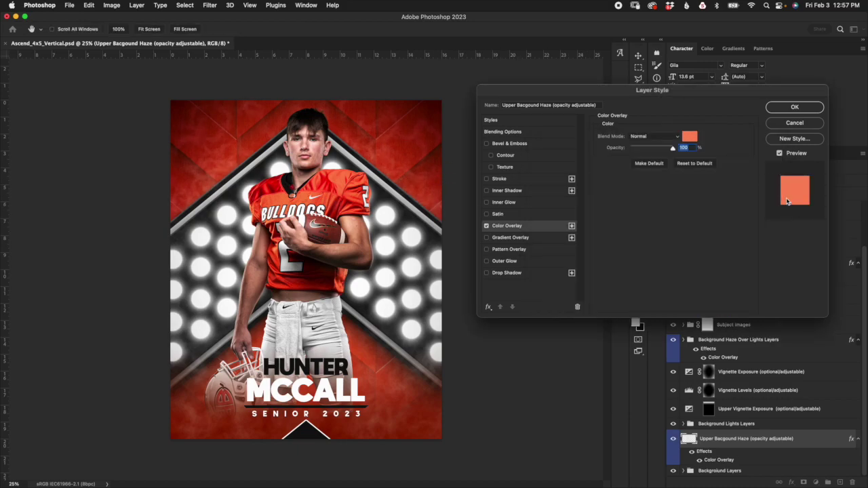
click(794, 123)
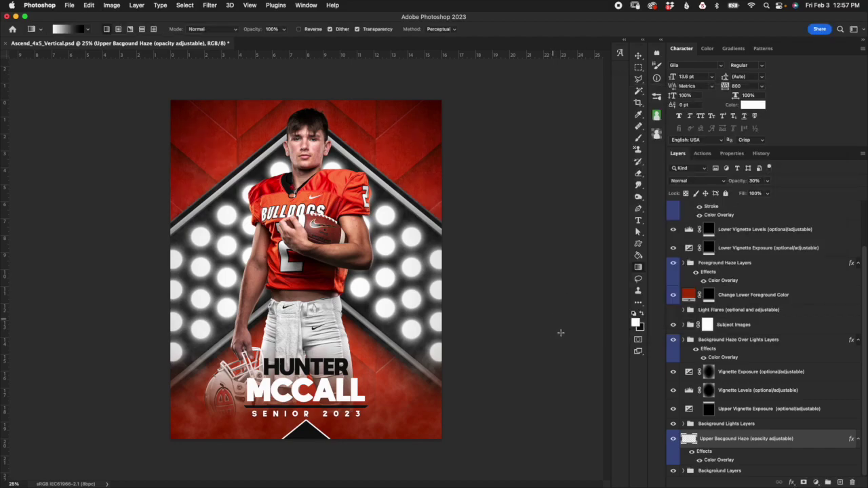
- Set the Upper Bacgound Haze layer's Color Overlay to white ffffff and reduce the layer's opacity to 0%
double_click(729, 462)
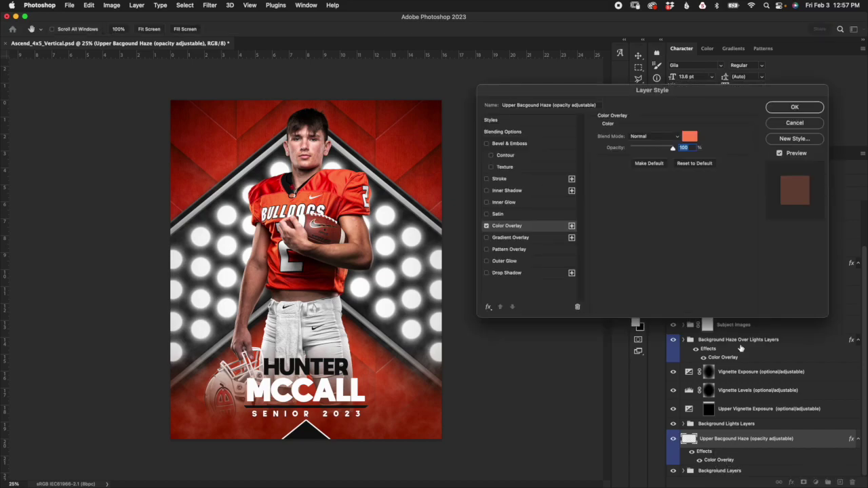
click(689, 135)
drag(551, 176, 537, 156)
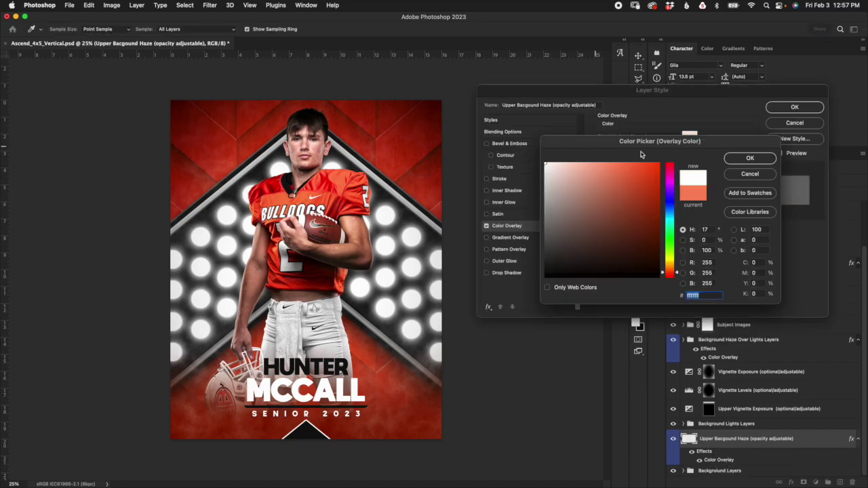
click(750, 158)
click(794, 107)
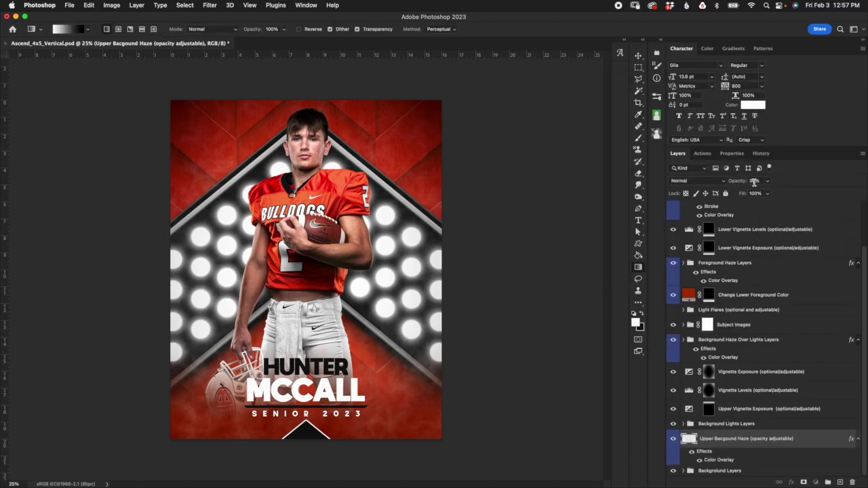
drag(734, 180, 707, 224)
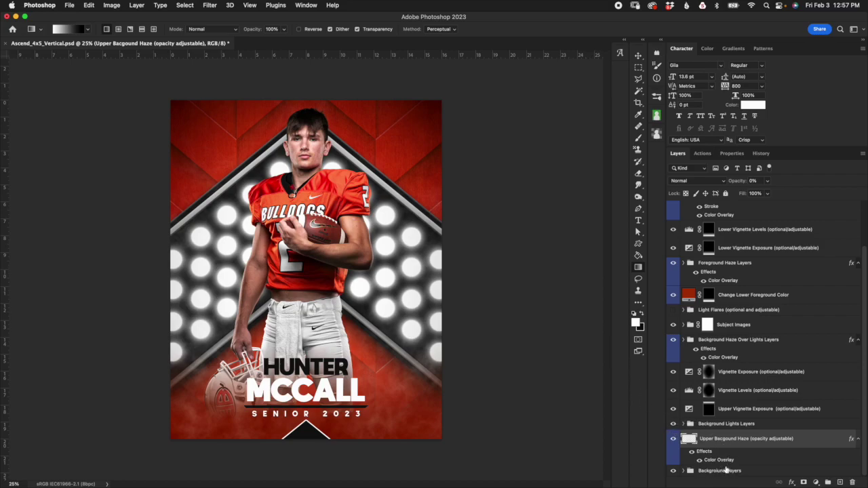
- Examine the Upper Vignette Exposure, Vignette Levels and Vignette Exposure adjustment layers above the Background Lights group
click(746, 408)
click(754, 393)
click(764, 372)
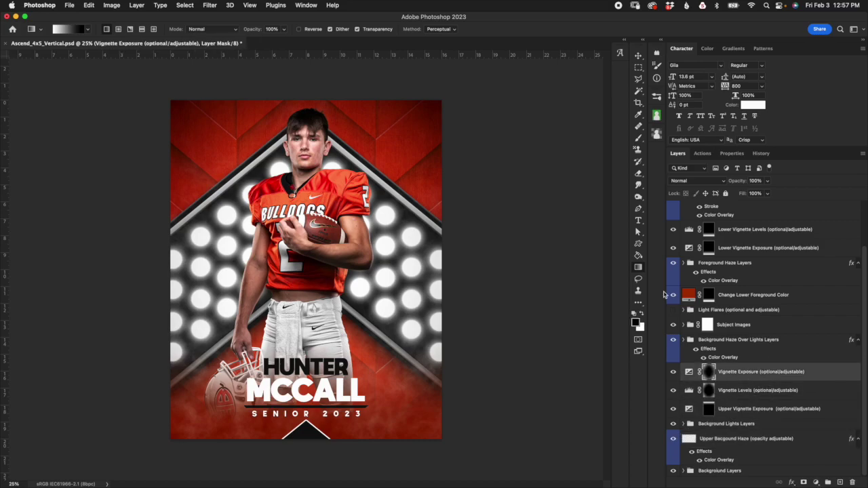
click(749, 439)
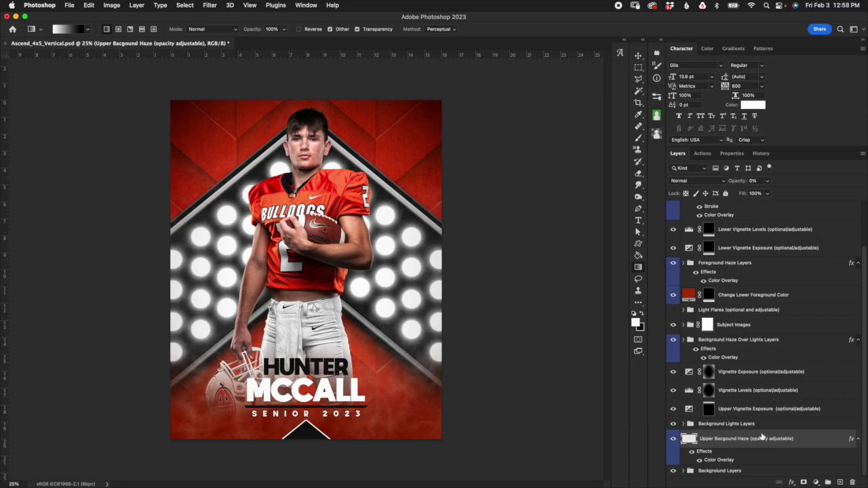
click(758, 410)
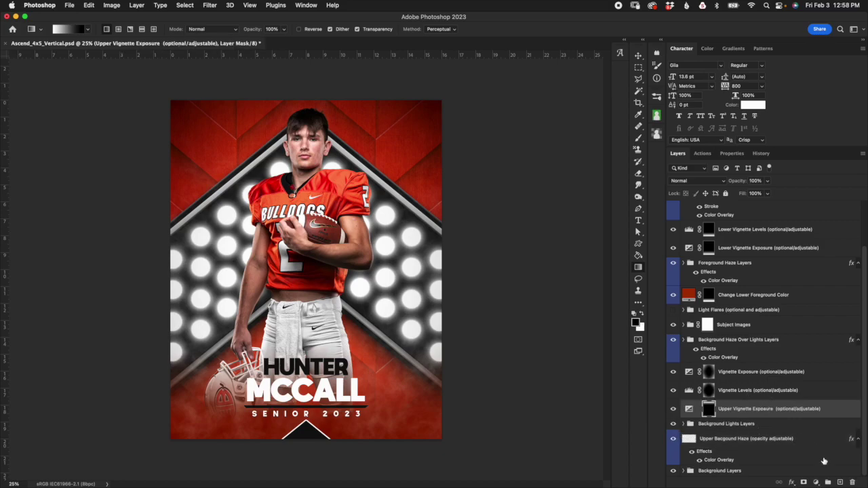
click(736, 390)
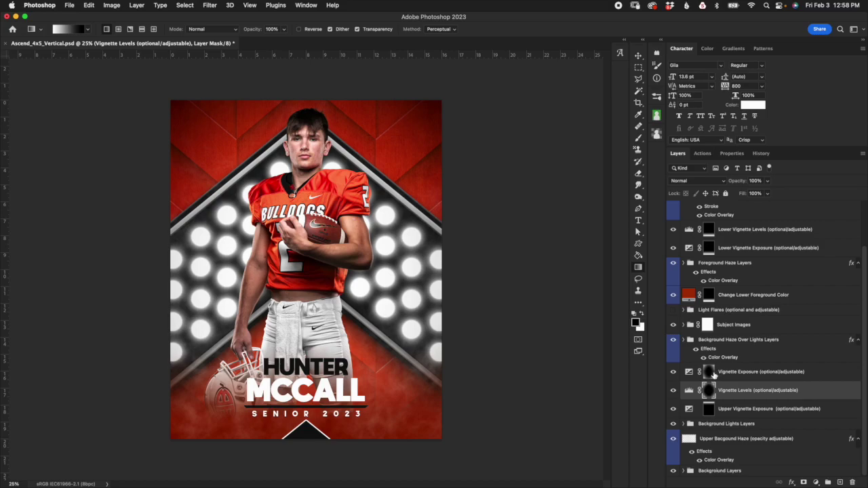
click(710, 373)
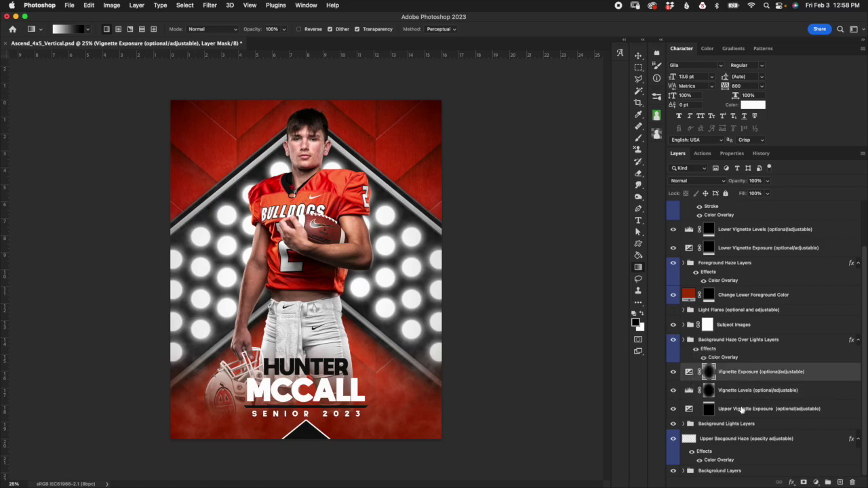
- Set the exposure of the Vignette Exposure adjustment layer to about -0.48
double_click(688, 374)
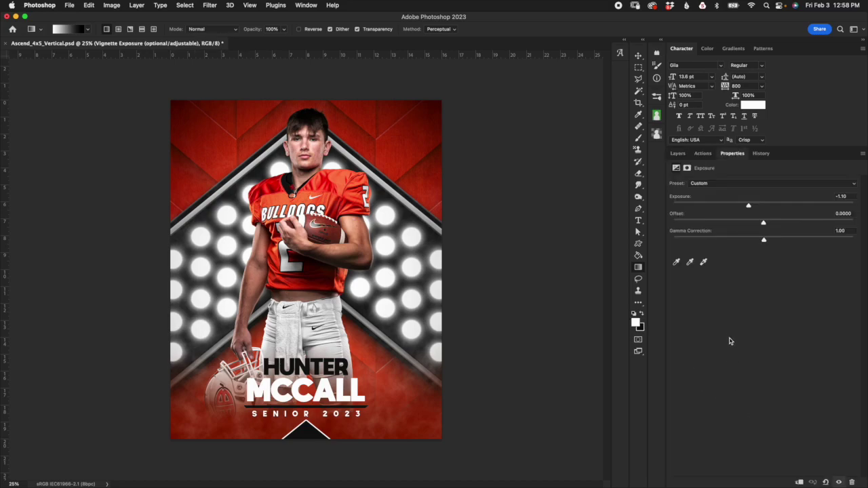
click(678, 153)
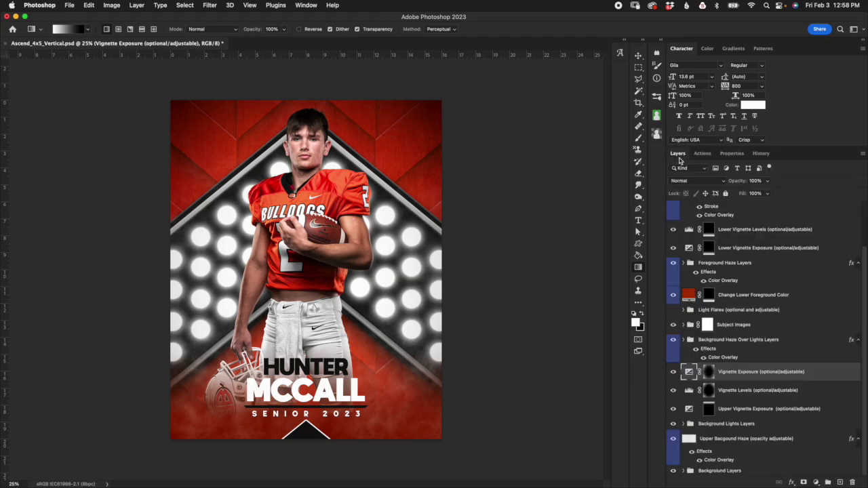
double_click(689, 373)
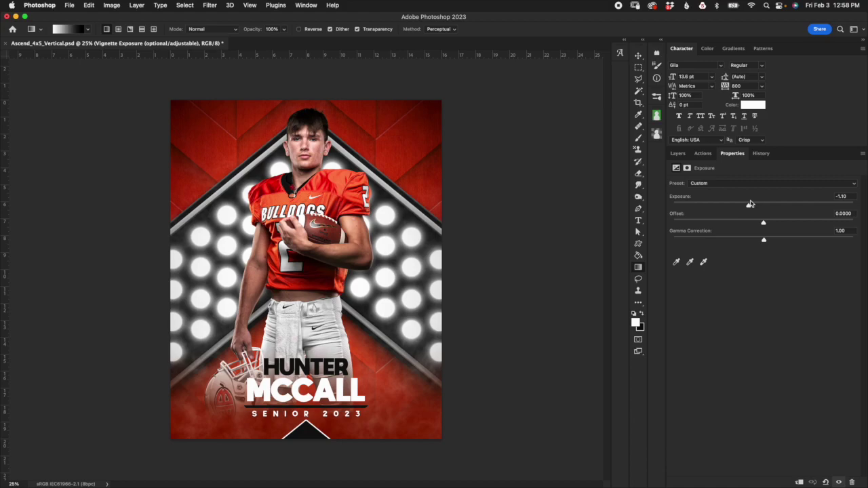
mouse_move(750, 206)
mouse_down()
mouse_move(771, 206)
mouse_move(757, 207)
mouse_up()
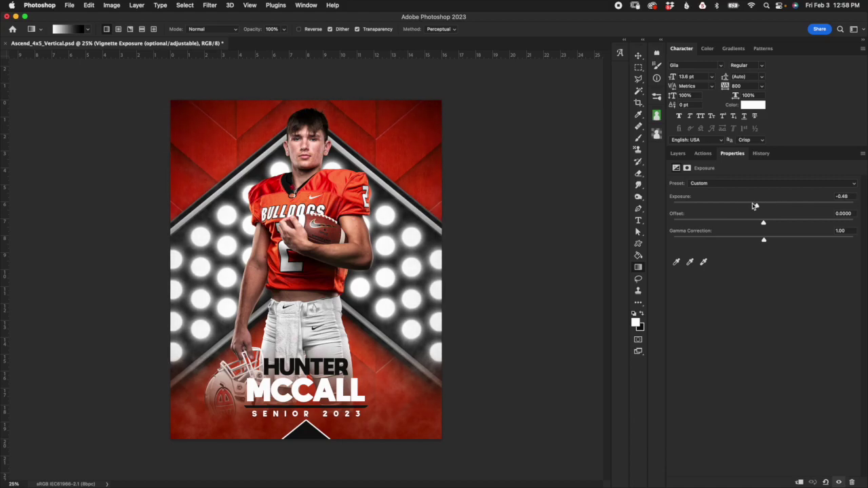
click(687, 152)
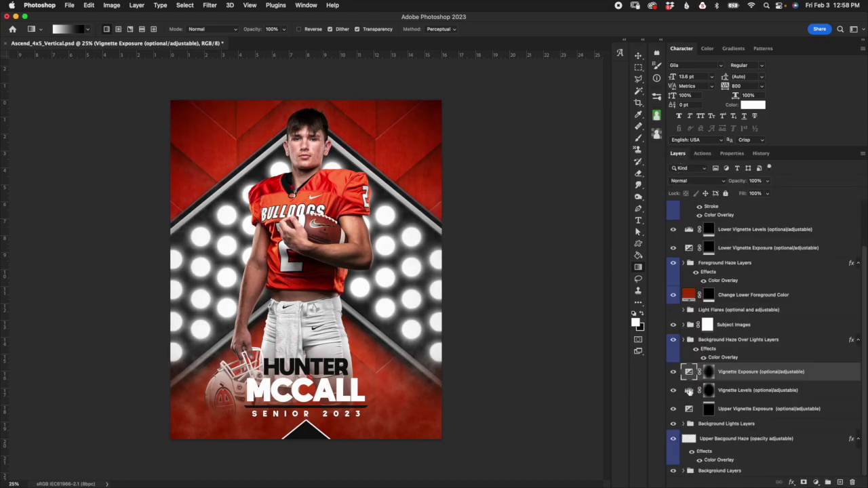
- Set the Vignette Levels adjustment's shadow input to about 83 and midtones to about 0.74, and lower its highlight input slightly
double_click(689, 390)
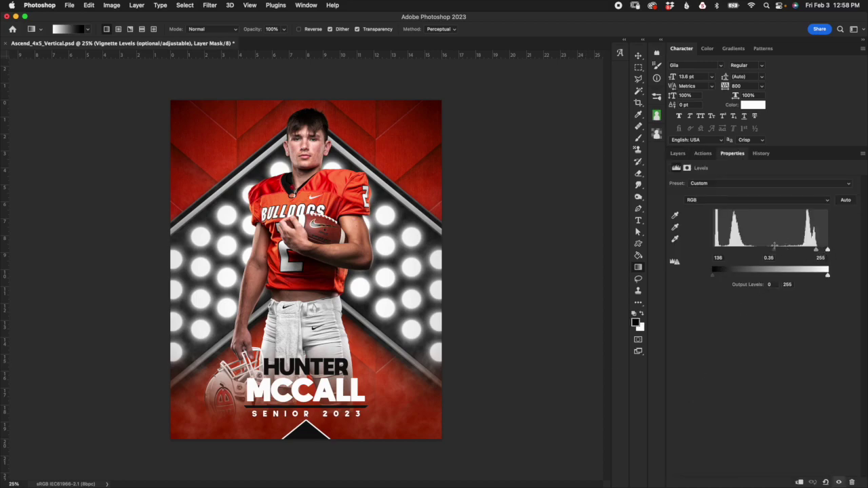
drag(771, 252, 750, 252)
mouse_move(810, 251)
mouse_down()
mouse_move(790, 252)
mouse_move(812, 254)
mouse_up()
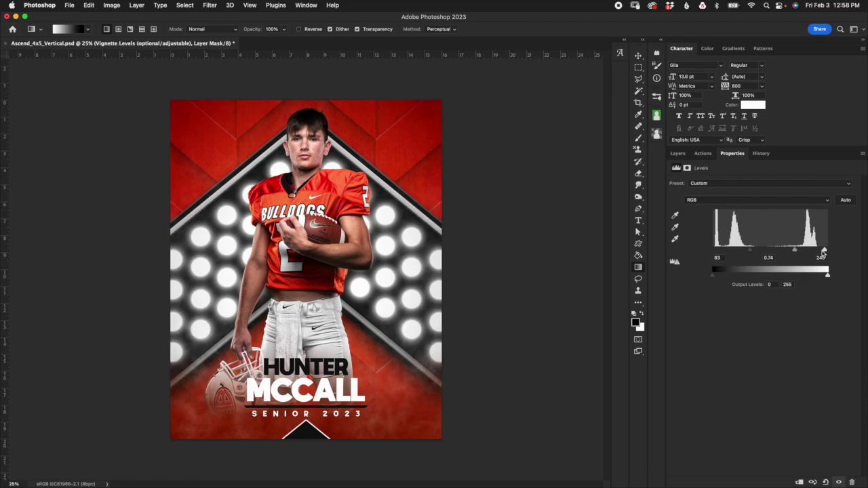
click(677, 153)
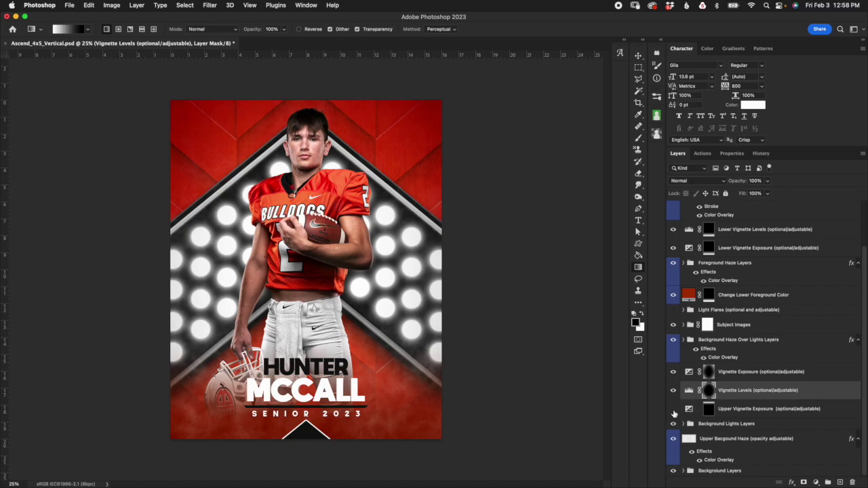
- Expand the Background Lights Layers group and examine the light-row groups inside Circle Light Layers
click(752, 427)
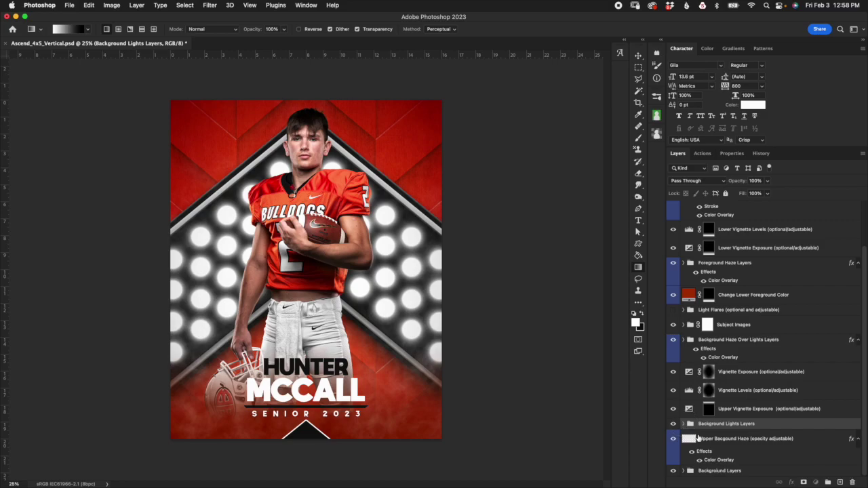
click(683, 424)
drag(862, 388, 858, 481)
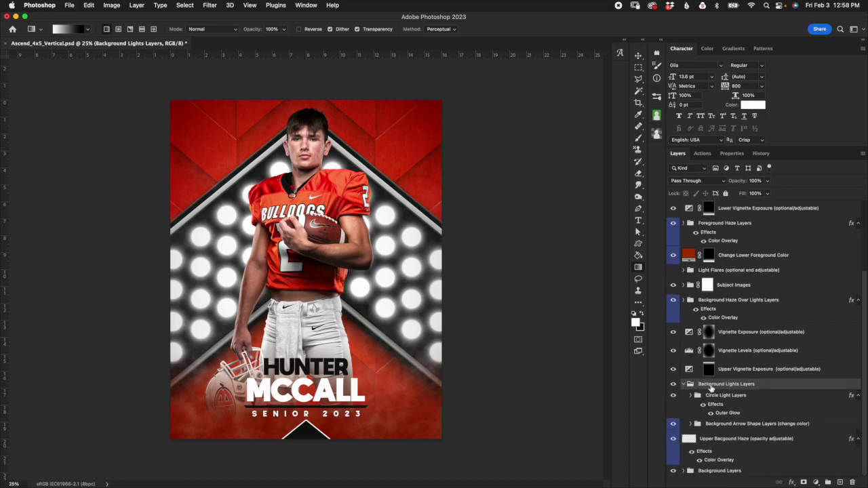
click(740, 397)
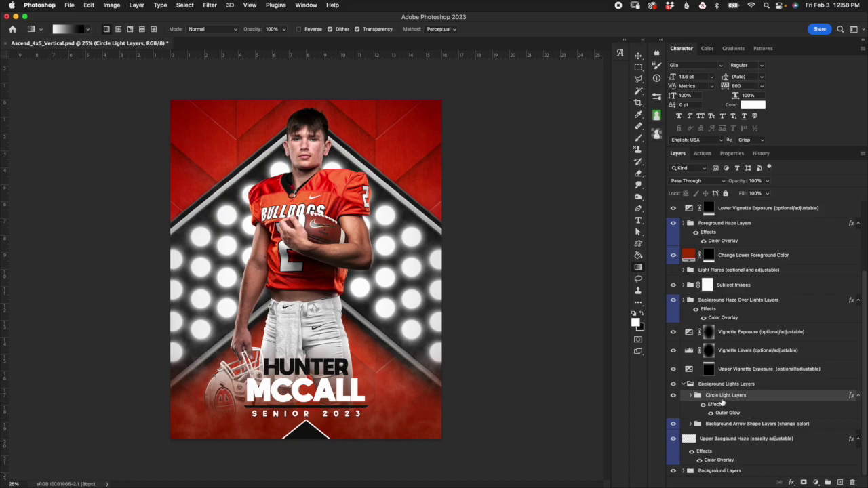
click(690, 396)
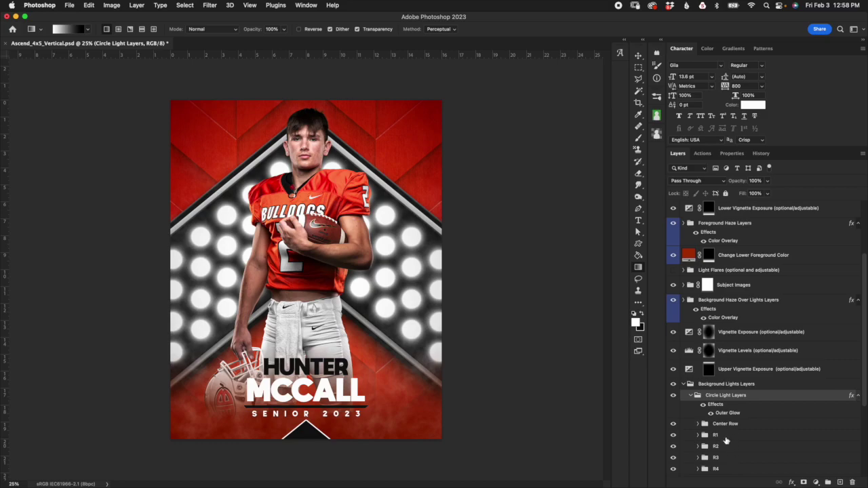
click(725, 438)
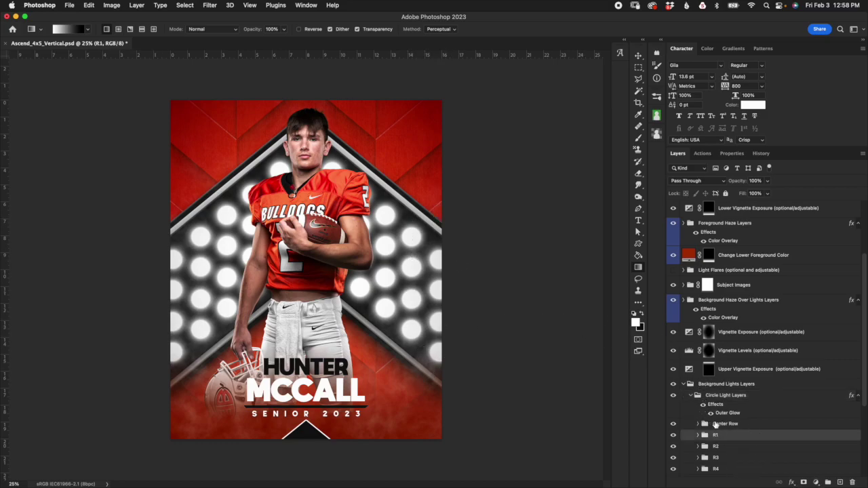
click(690, 396)
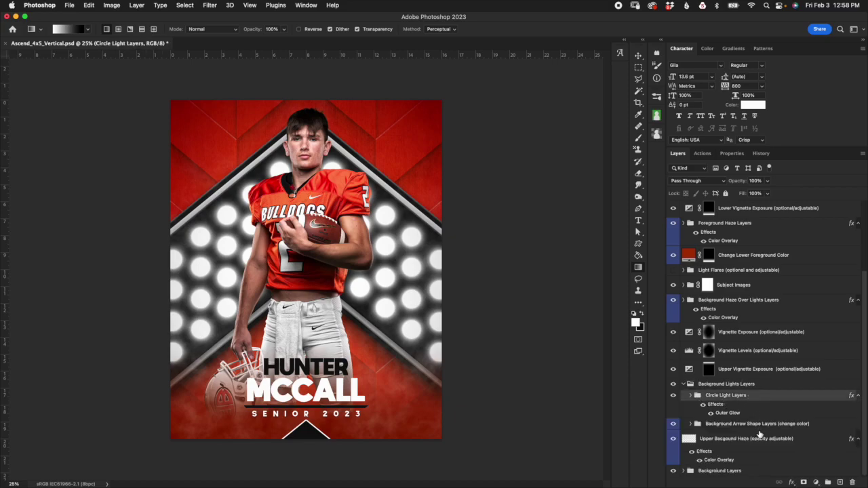
- Expand the Background Arrow Shape Layers group and look through its Arrow Shape, Arrow Shape 2 and Arrow Shape 3 layers
click(759, 424)
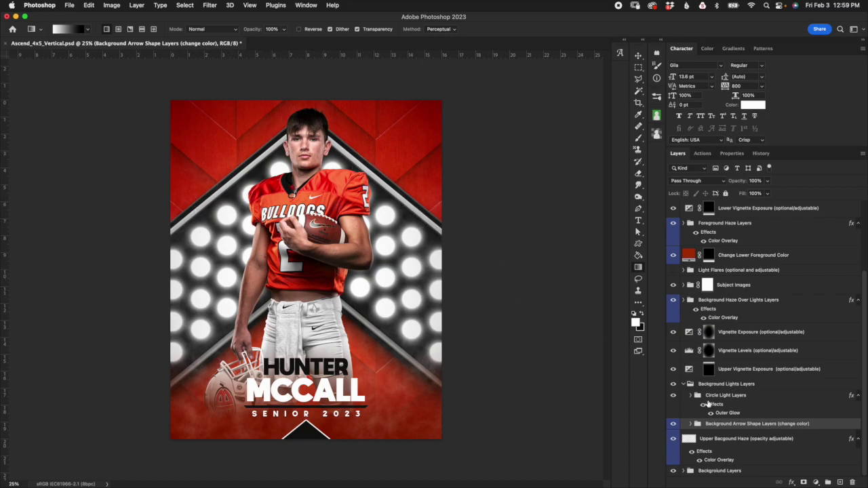
click(690, 424)
drag(862, 364, 860, 432)
click(752, 303)
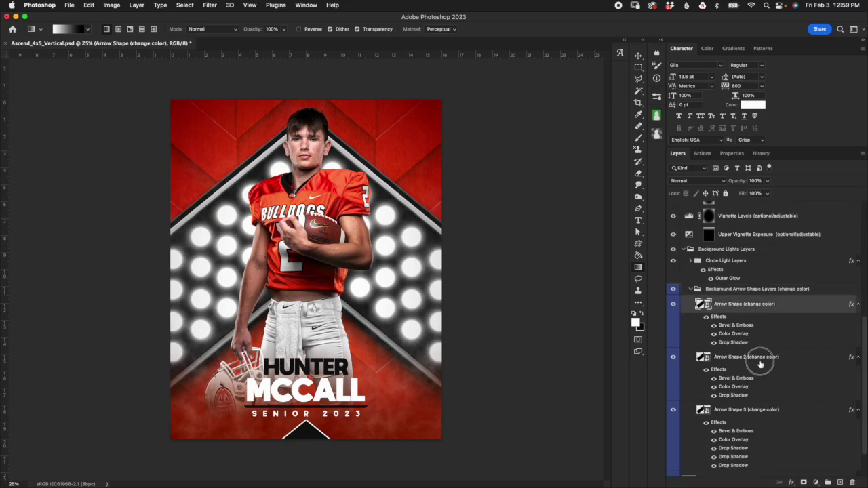
click(764, 357)
click(771, 431)
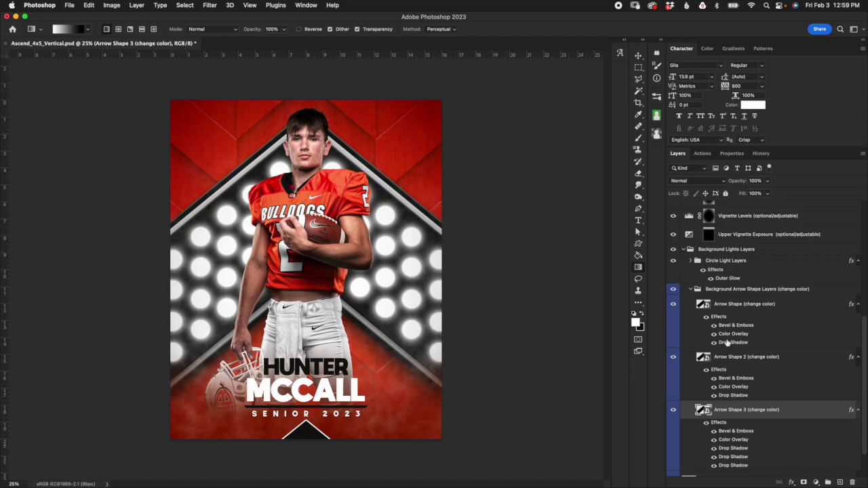
- Try dark reds such as 860606 and 390202 and light gray dadada in the Arrow Shape layer's Color Overlay, and discard the changes
click(758, 304)
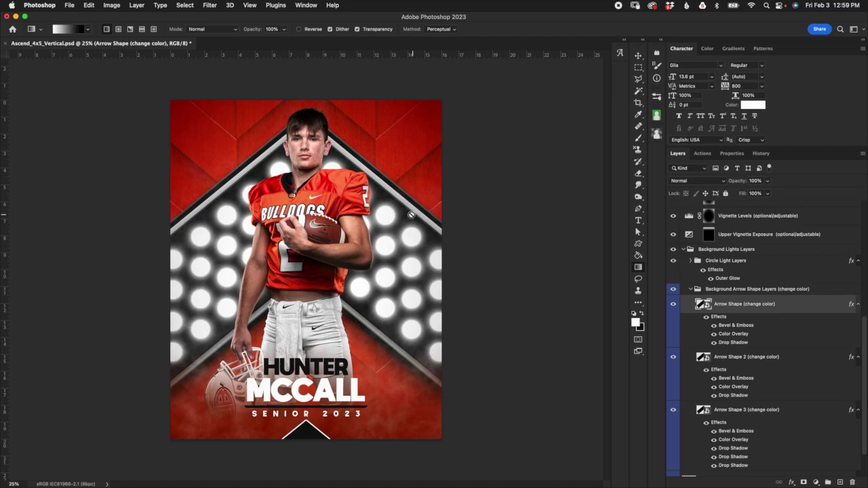
double_click(739, 335)
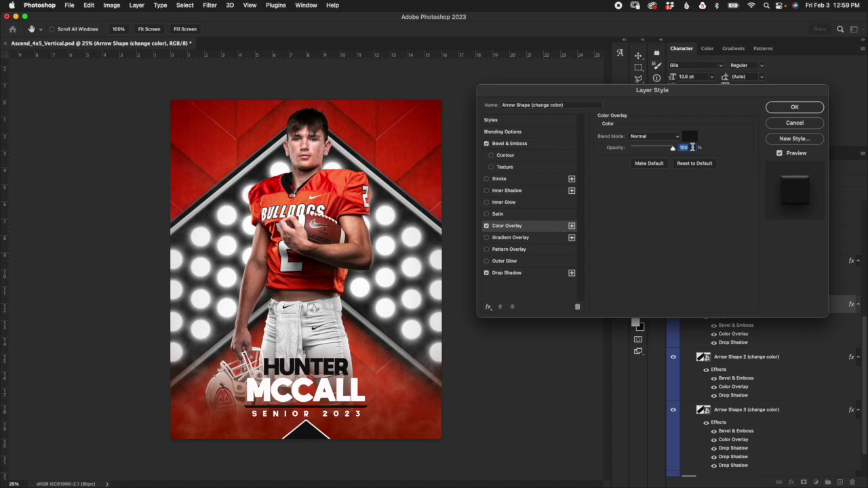
click(691, 139)
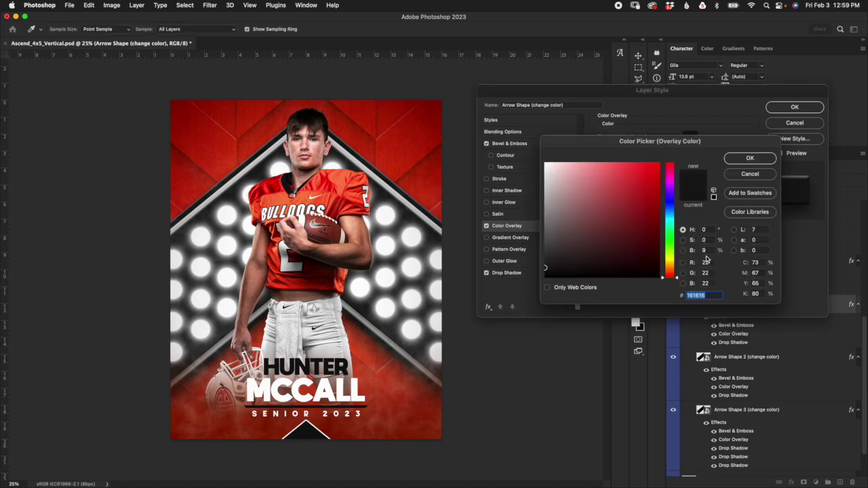
click(632, 204)
click(657, 236)
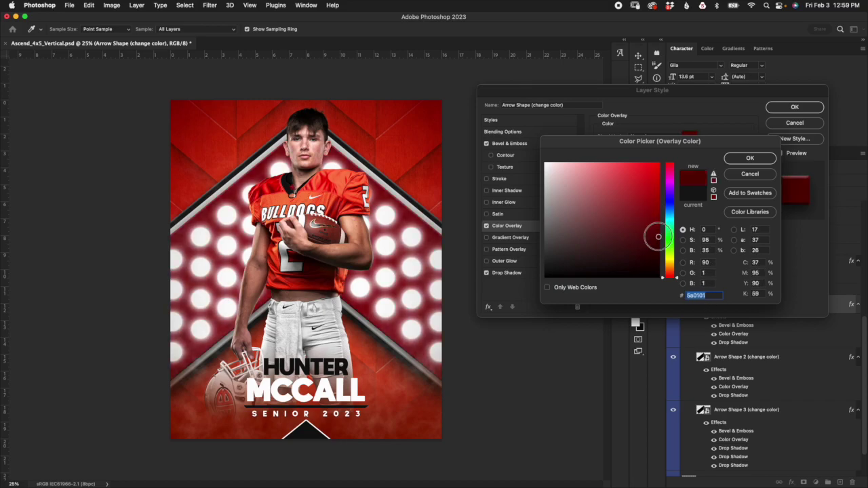
click(655, 217)
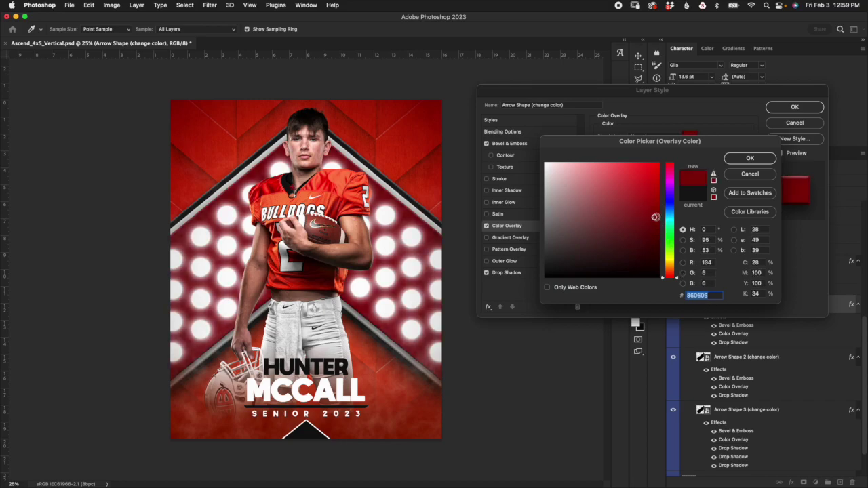
click(656, 253)
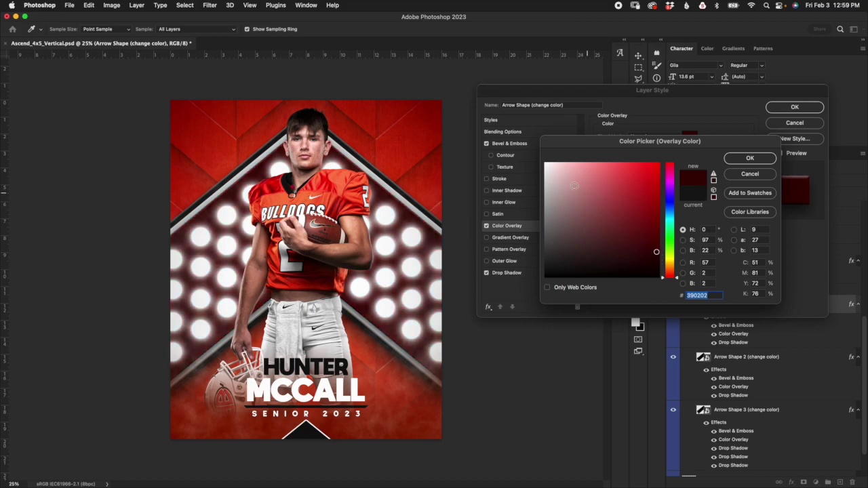
click(546, 190)
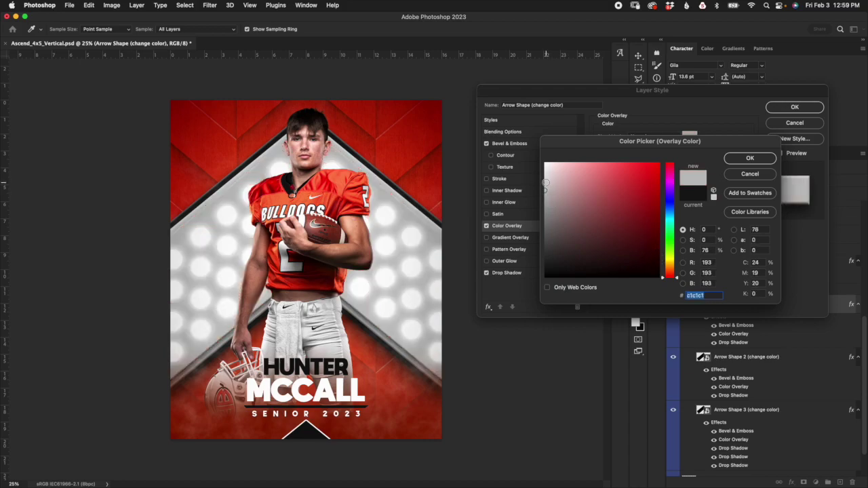
drag(546, 190, 547, 180)
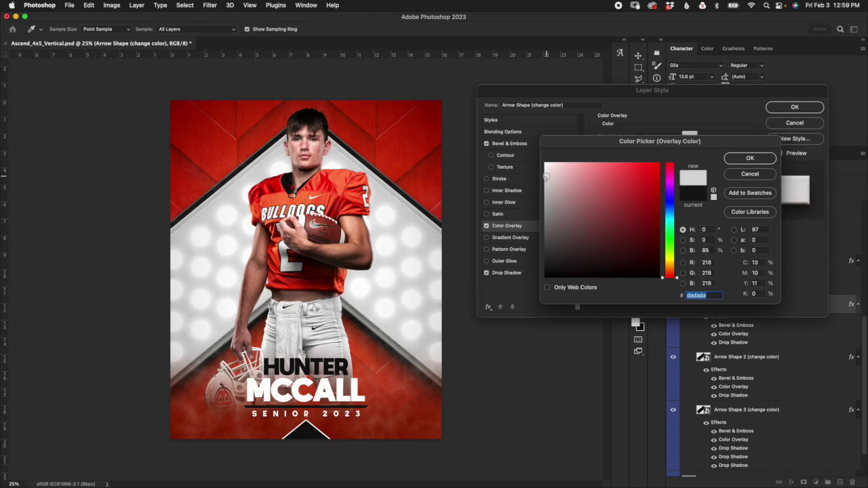
click(751, 175)
click(795, 123)
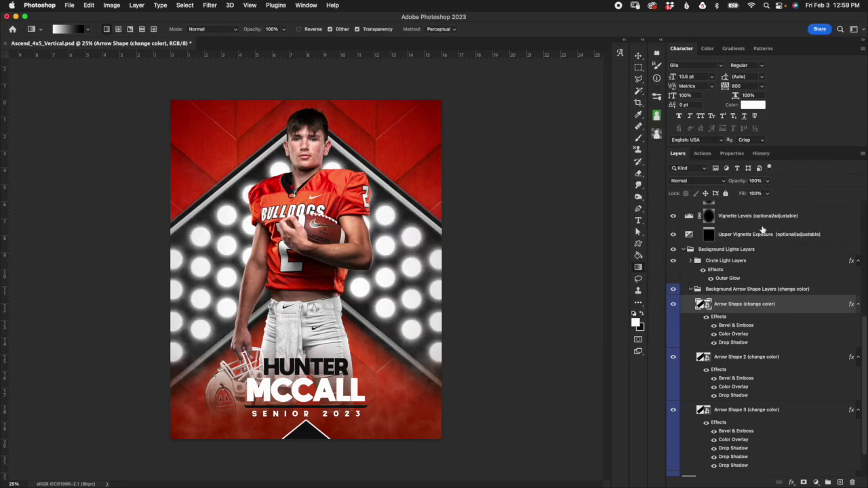
- Try a red Color Overlay on the Arrow Shape 2 layer and discard the color
click(740, 358)
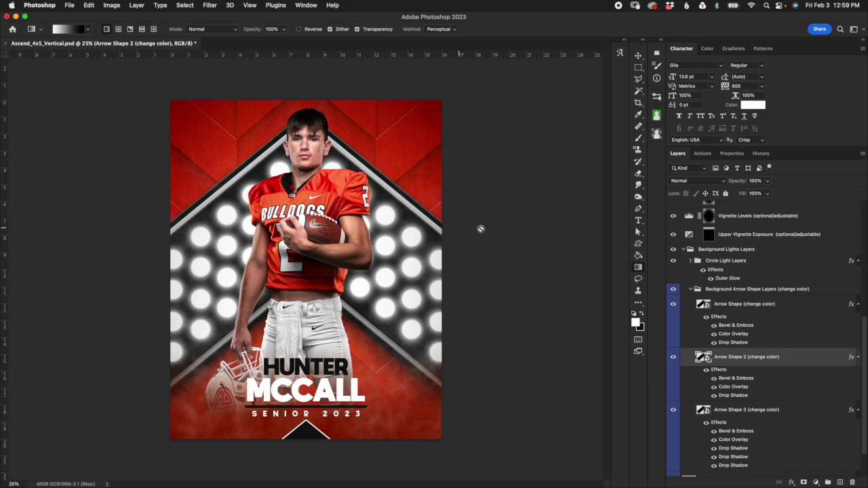
double_click(735, 388)
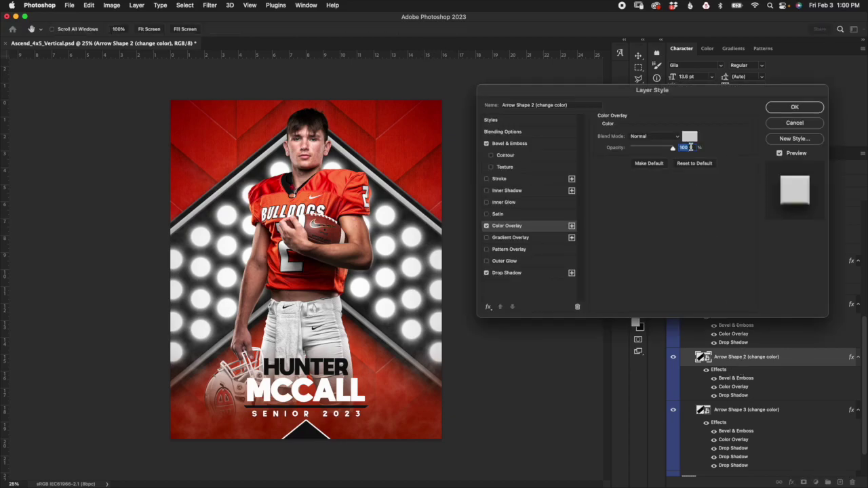
click(689, 137)
click(646, 206)
key(Return)
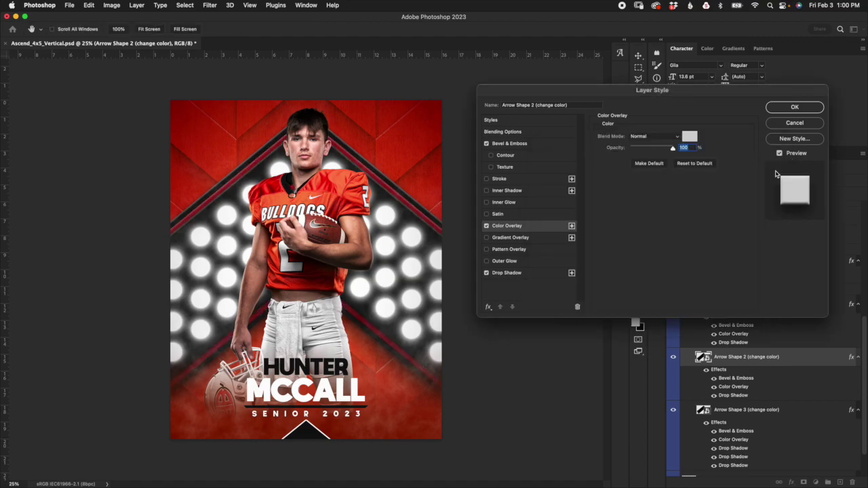
click(795, 107)
- View the Arrow Shape 3 layer's Color Overlay settings, close them without changes and collapse the arrow shape and Background Lights groups
click(749, 415)
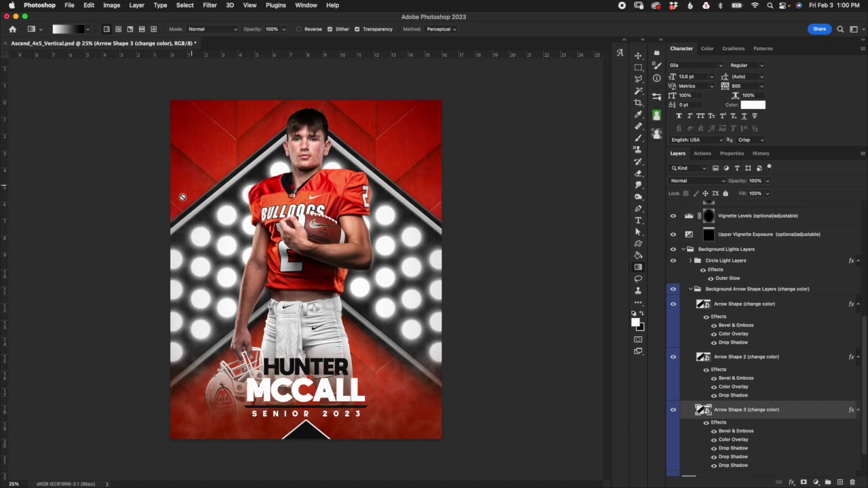
double_click(735, 440)
click(807, 124)
click(690, 290)
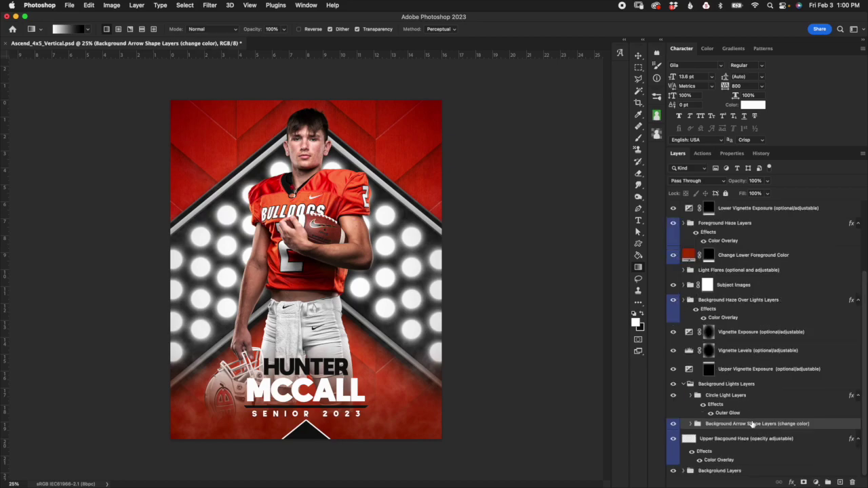
click(683, 384)
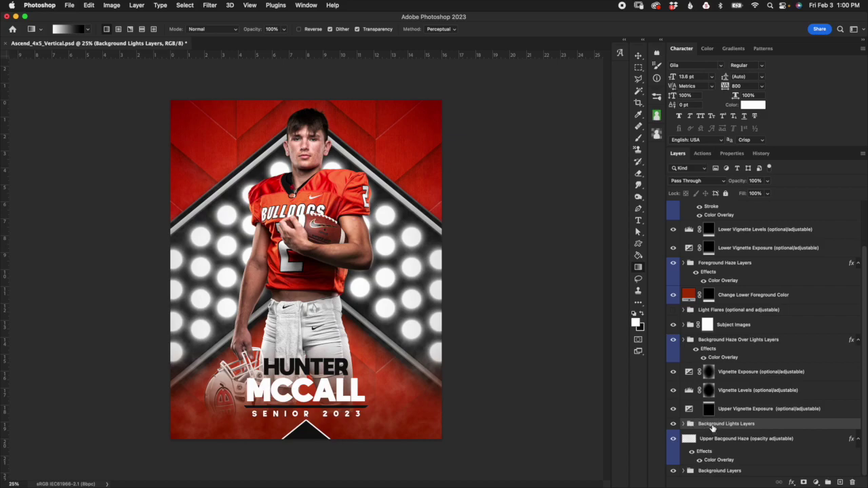
- Make the Light Flares (optional and adjustable) group visible, comparing it on and off, and expand it to select the Light Flare 1 layer
click(720, 296)
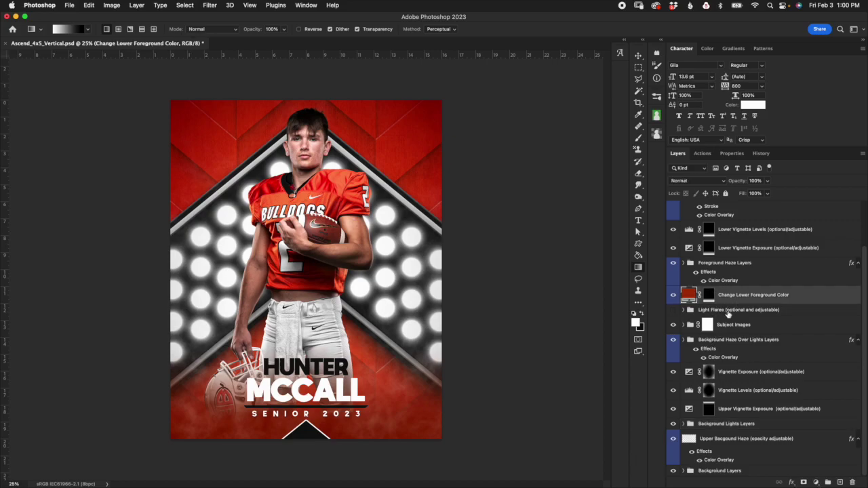
click(729, 312)
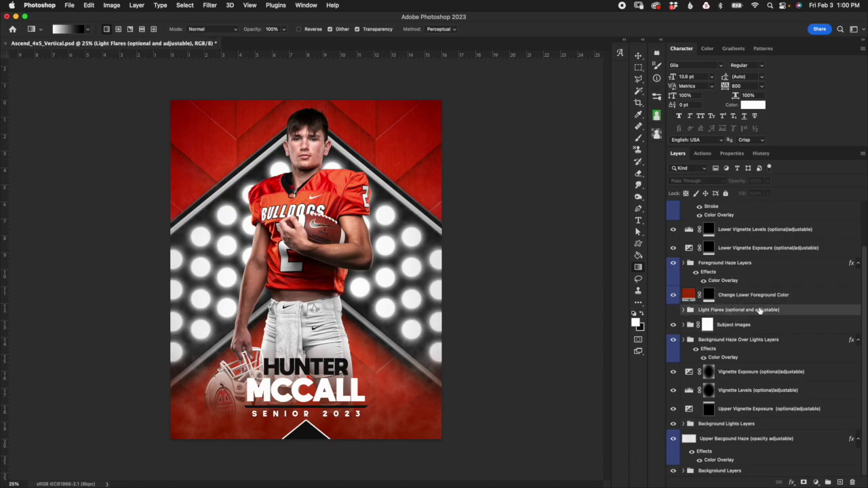
click(711, 309)
key(alt+bracketright)
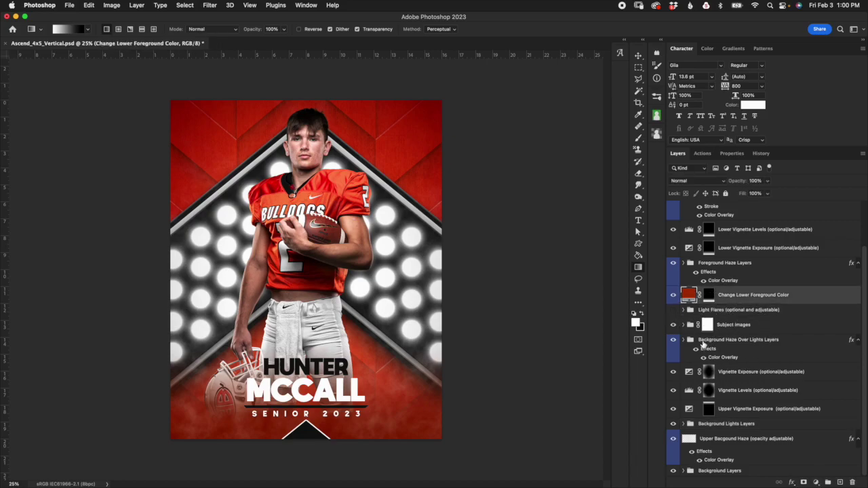
click(692, 309)
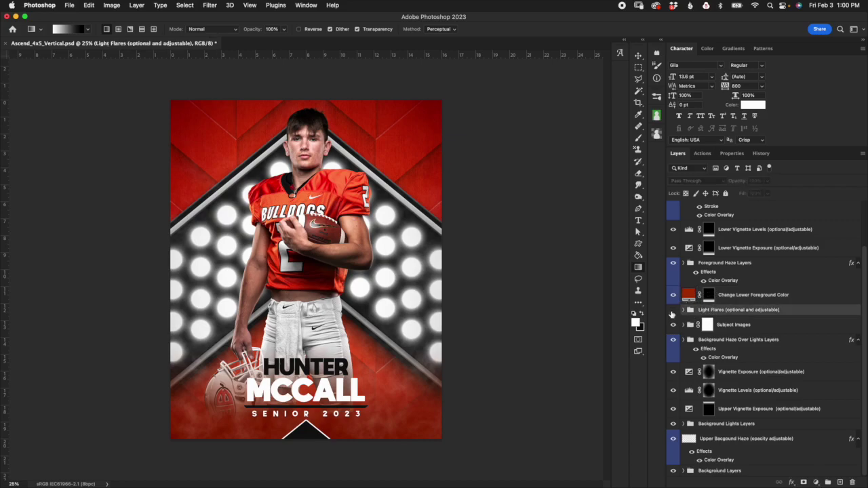
click(673, 310)
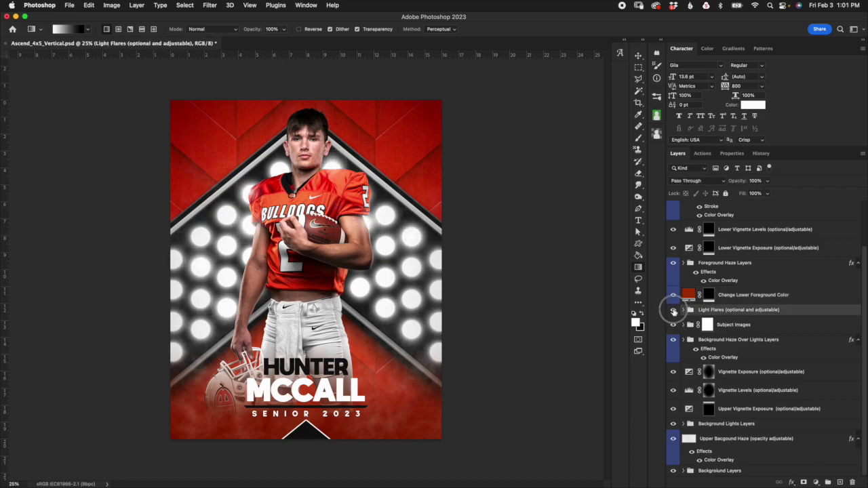
click(674, 310)
click(673, 310)
click(674, 310)
click(673, 310)
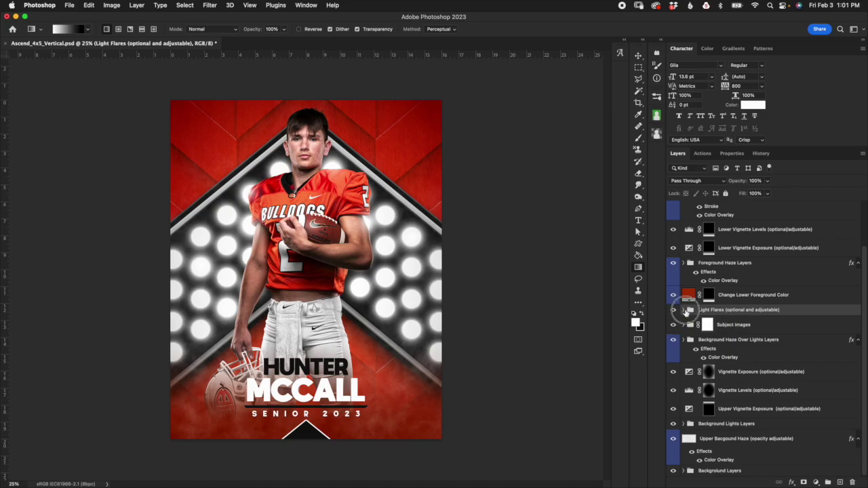
click(682, 309)
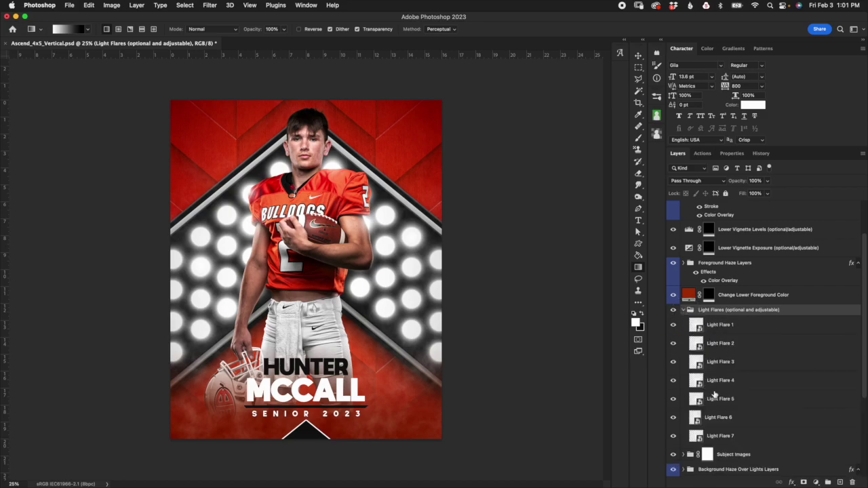
click(717, 331)
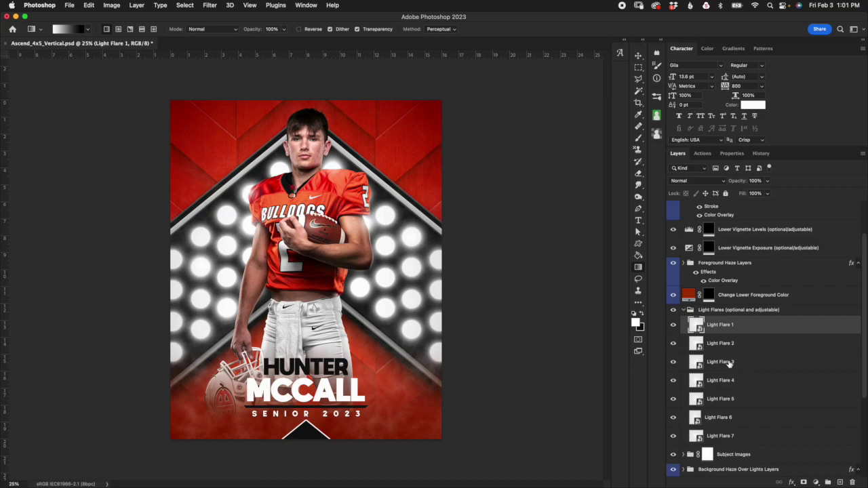
- With the Move tool, select Light Flare 1 through Light Flare 4 one by one to examine where each sits on the poster
click(713, 311)
click(724, 334)
click(638, 57)
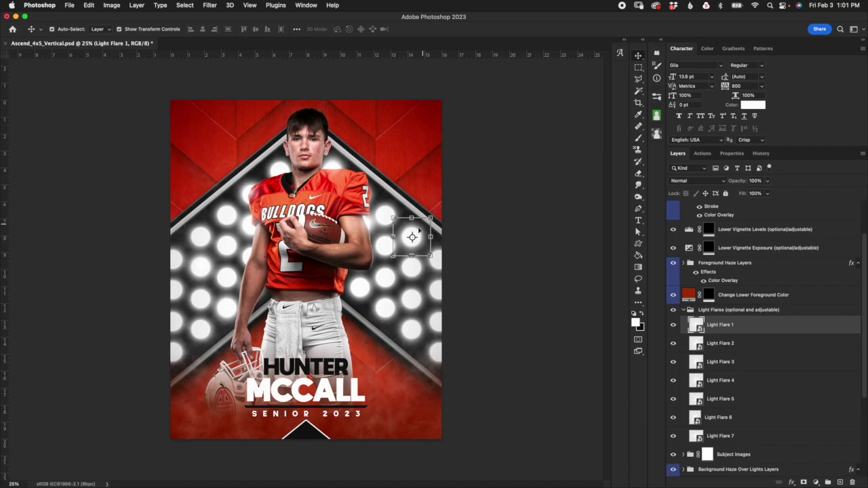
click(749, 350)
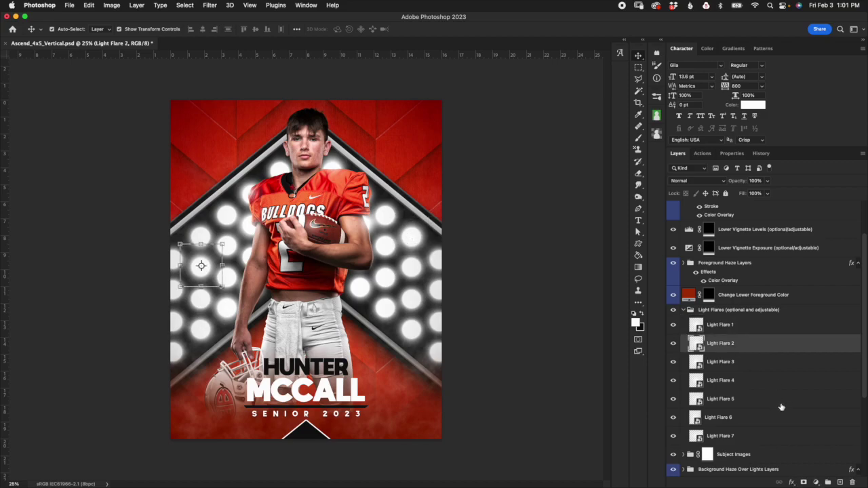
click(755, 366)
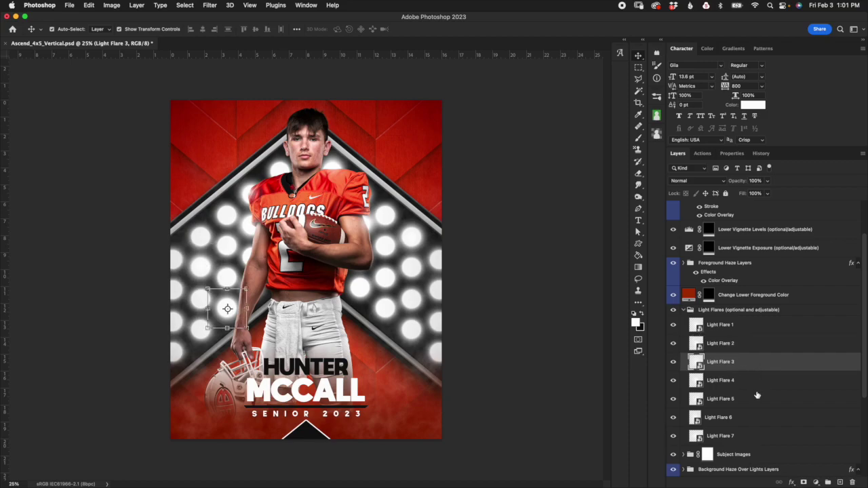
click(757, 388)
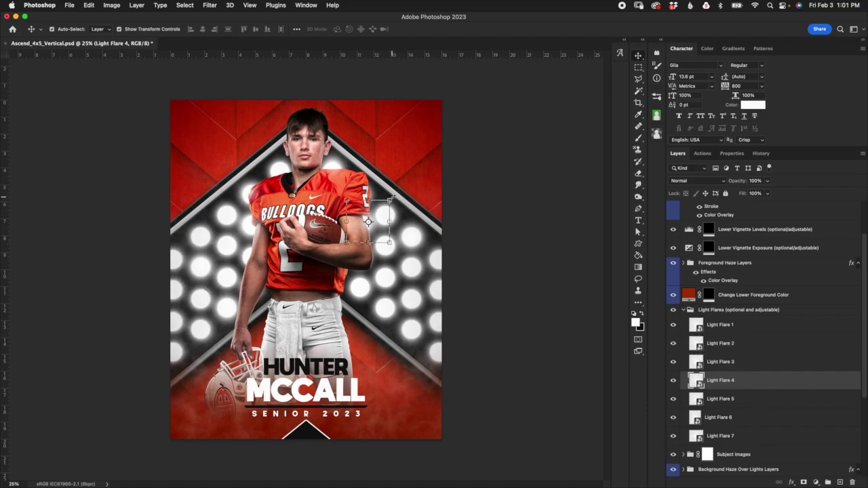
- Compare the area beside the player's arm with Light Flare 4 on and off, leaving it visible
scroll(379, 210, up, 5)
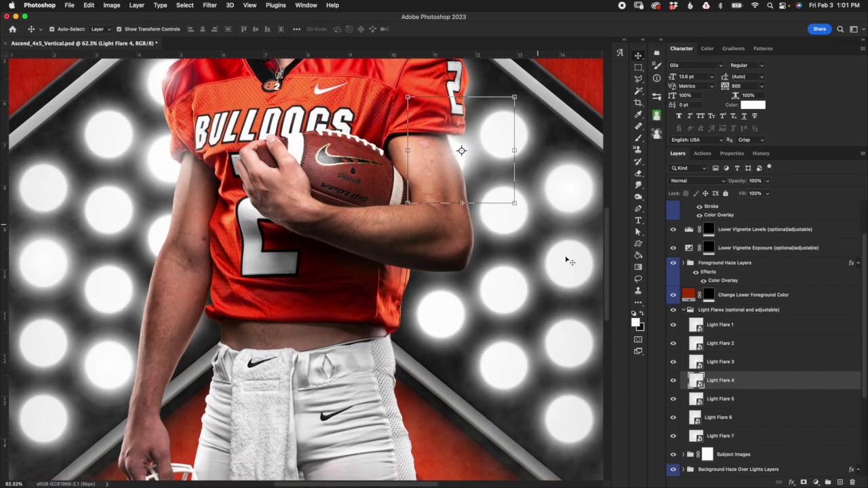
click(673, 380)
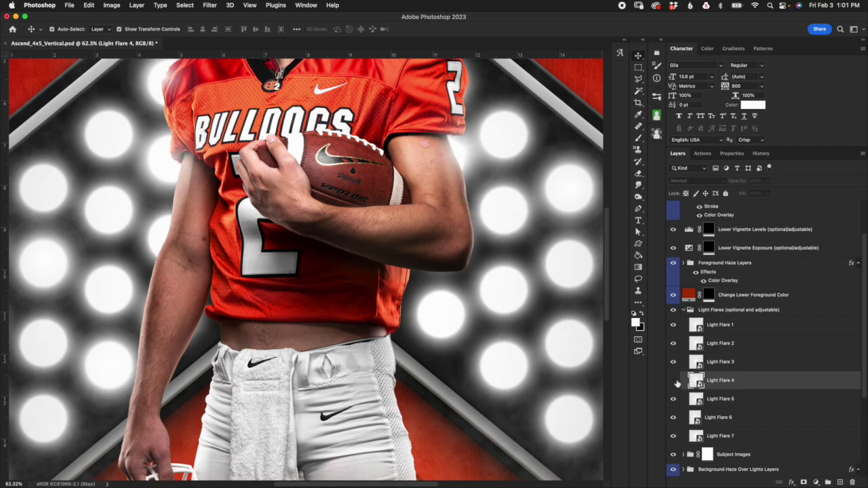
click(678, 383)
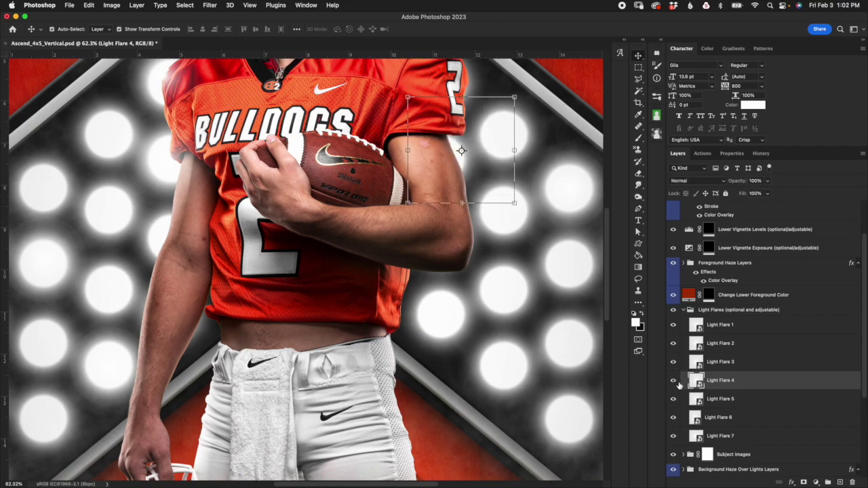
click(679, 385)
click(675, 381)
- Compare the area beside the player's sleeve with Light Flare 5 on and off, leaving it visible
click(697, 401)
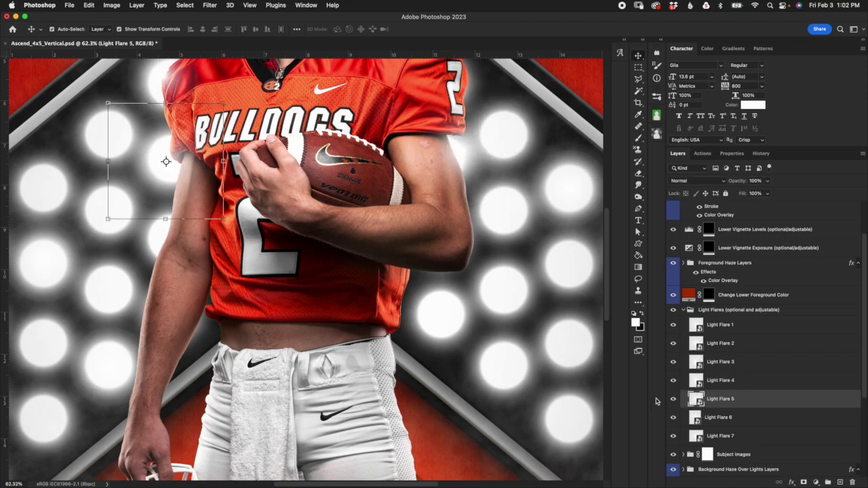
click(676, 402)
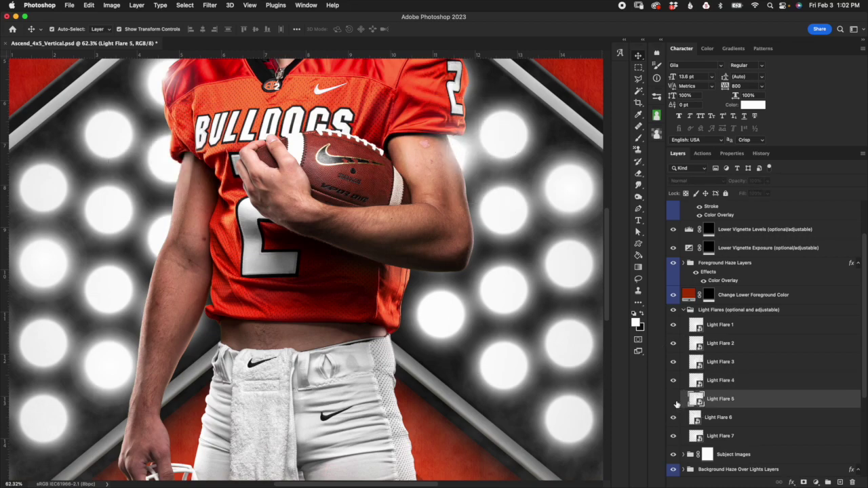
click(677, 402)
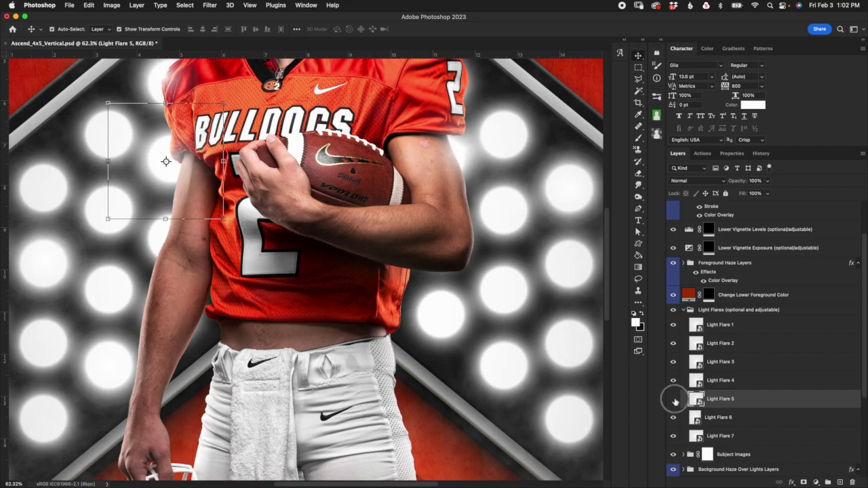
click(676, 403)
click(674, 402)
- Fit the whole poster in view and examine where Light Flare 1 and Light Flare 3 sit in the Light Flares group
click(690, 310)
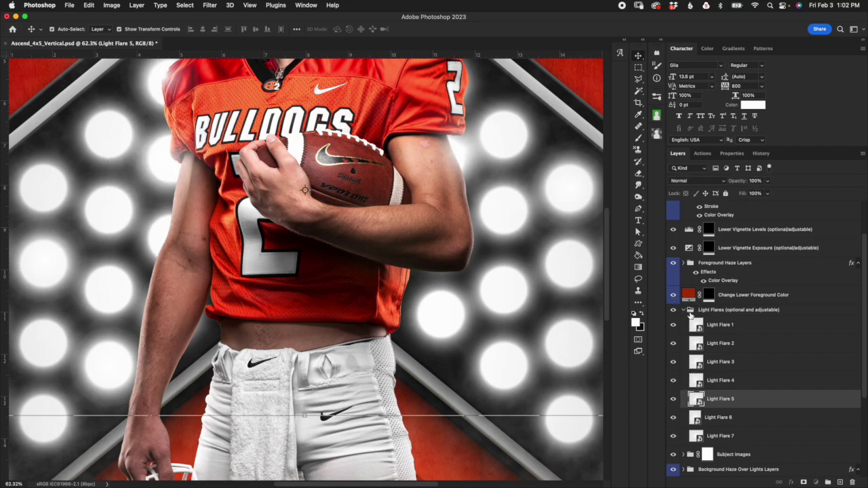
click(683, 310)
key(super+0)
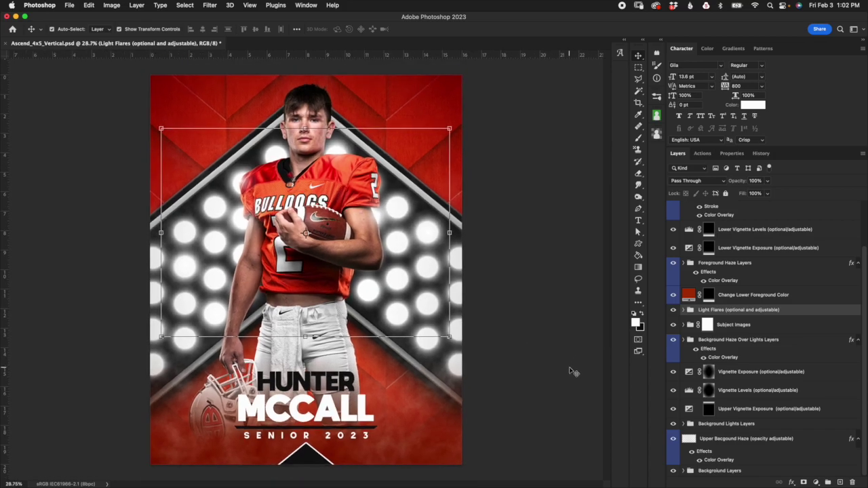
click(684, 342)
click(683, 340)
click(684, 309)
click(725, 327)
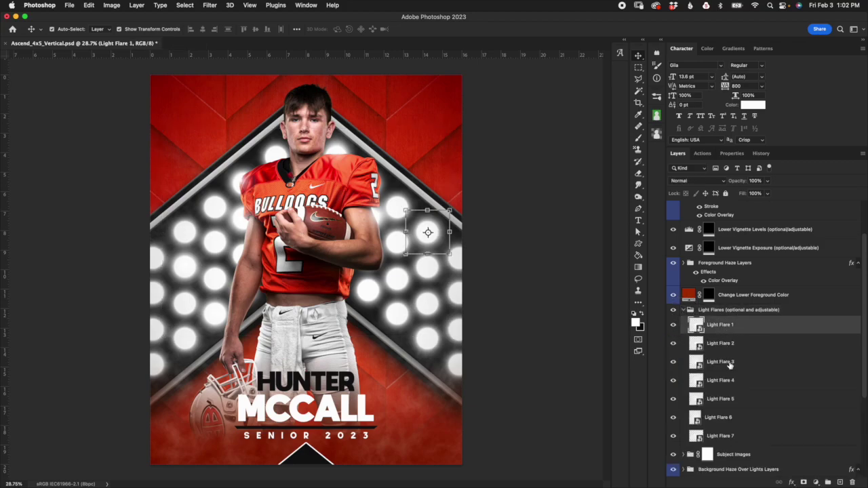
click(728, 364)
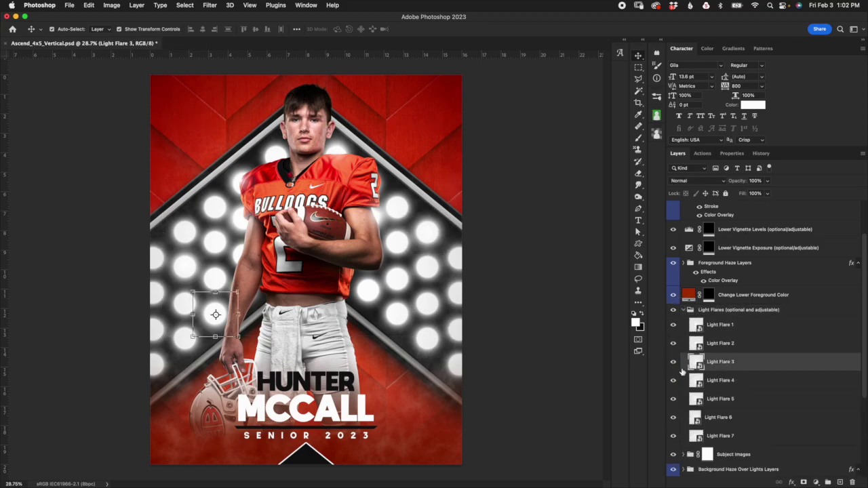
- Free-transform Light Flare 4, moving it over the player's arm and back to the arm's outer edge, and apply the transform
click(750, 382)
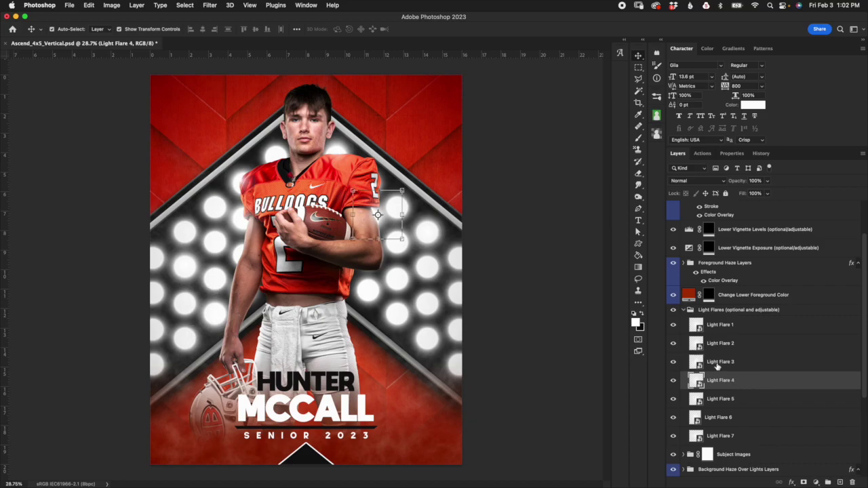
key(super+t)
drag(395, 216, 371, 214)
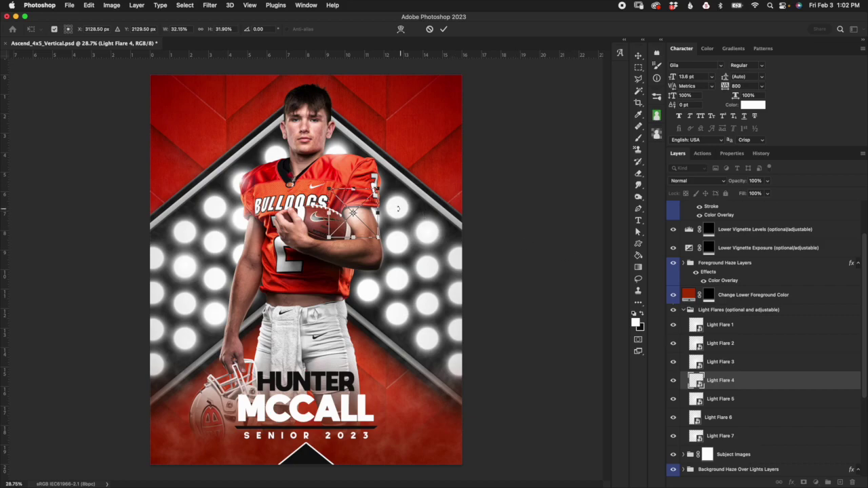
drag(364, 212, 394, 215)
click(443, 29)
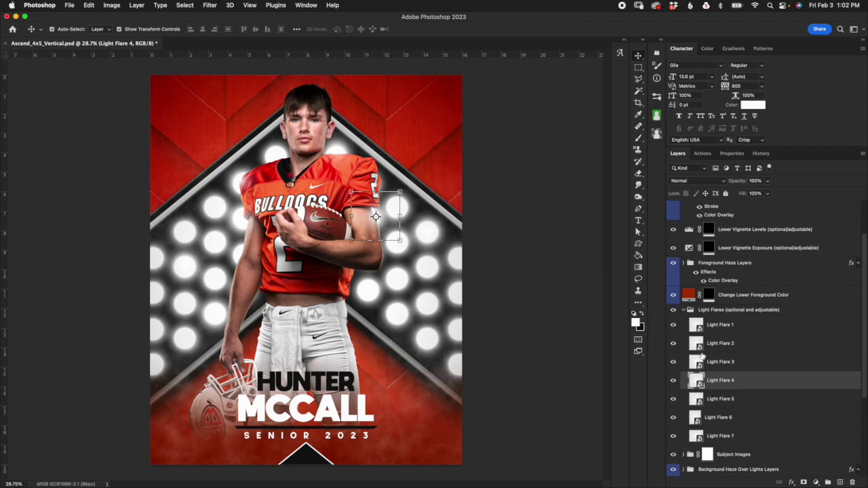
- Collapse the Light Flares group and compare the poster with the group on and off, leaving it visible
click(705, 309)
click(683, 310)
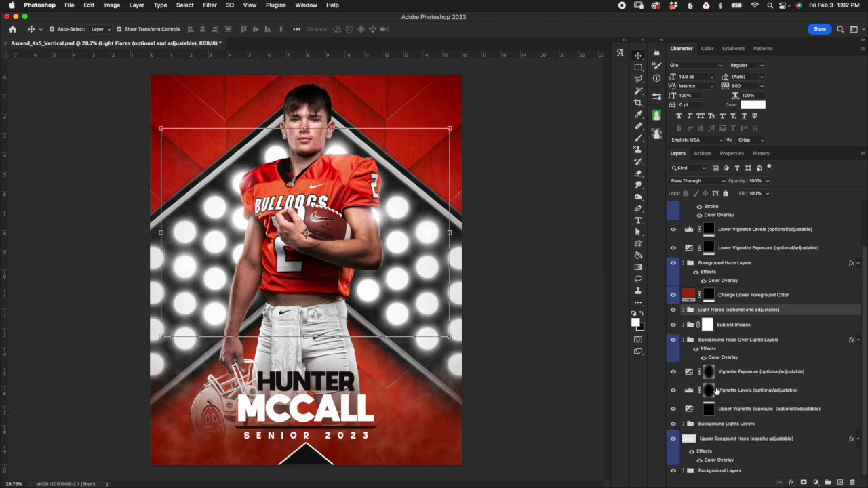
click(674, 310)
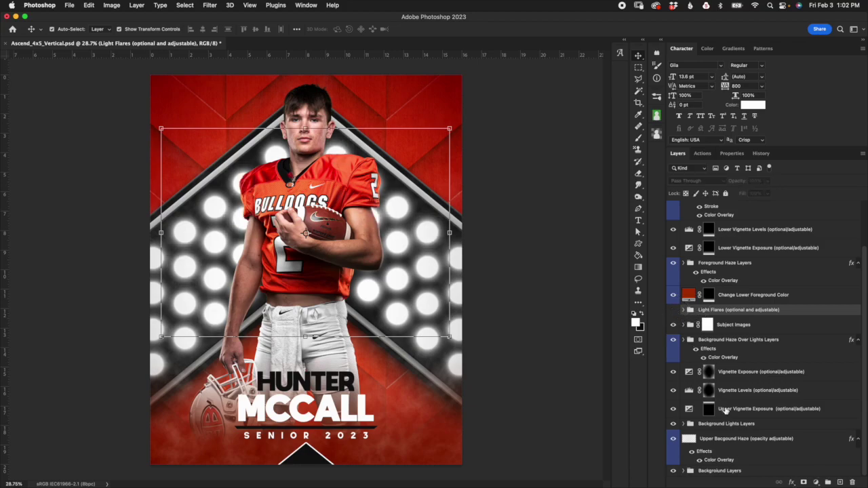
click(674, 310)
click(673, 310)
click(673, 310)
click(673, 310)
click(674, 311)
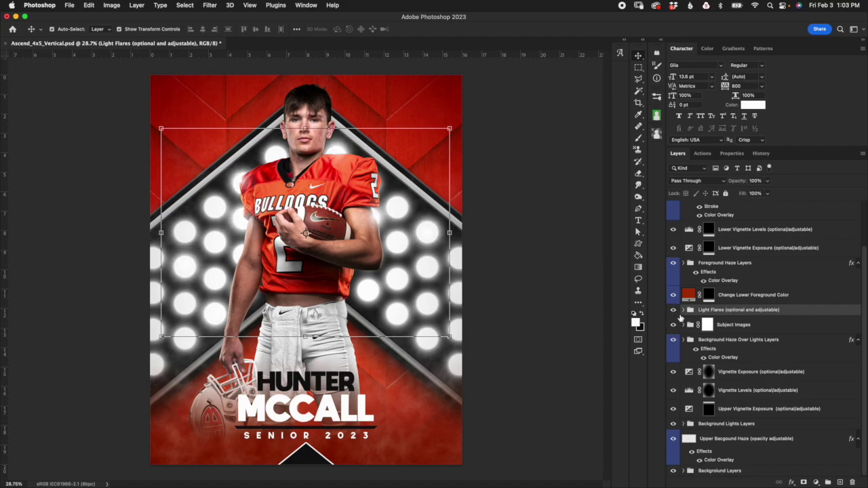
- Try enlarging the Light Flares and Background Lights Layers groups together to about 120% and moving them up, and cancel the transform
click(779, 427)
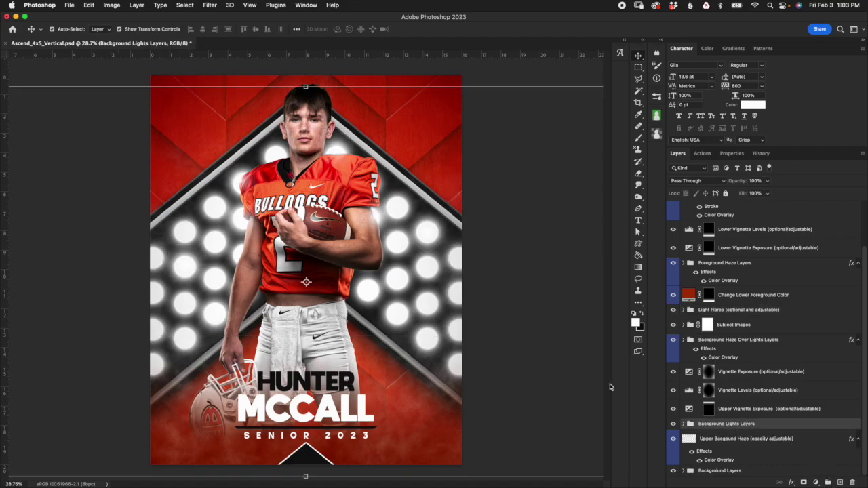
scroll(529, 366, down, 3)
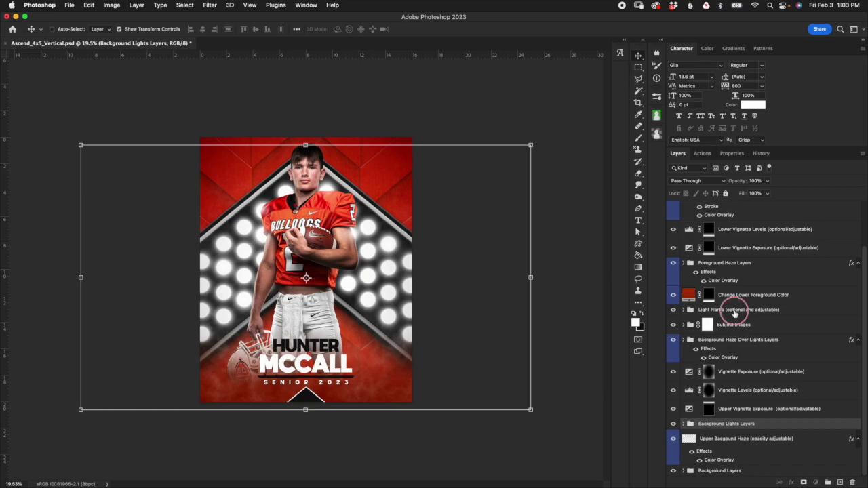
double_click(733, 311)
click(803, 309)
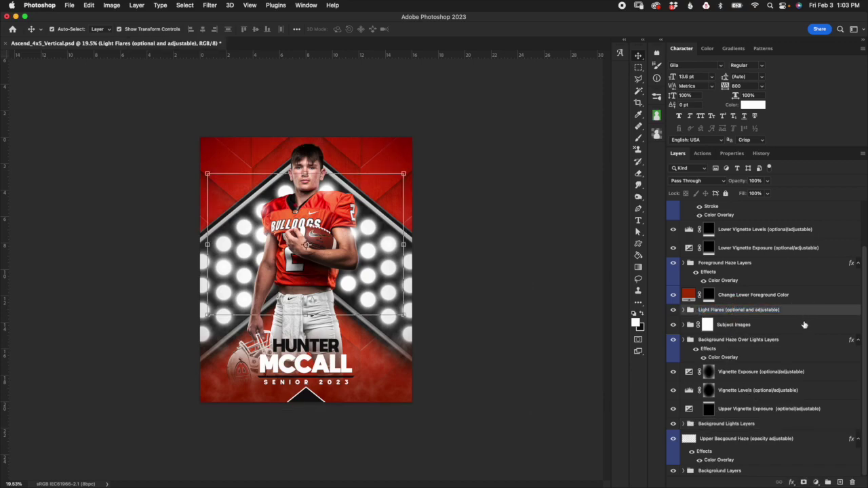
super+click(813, 432)
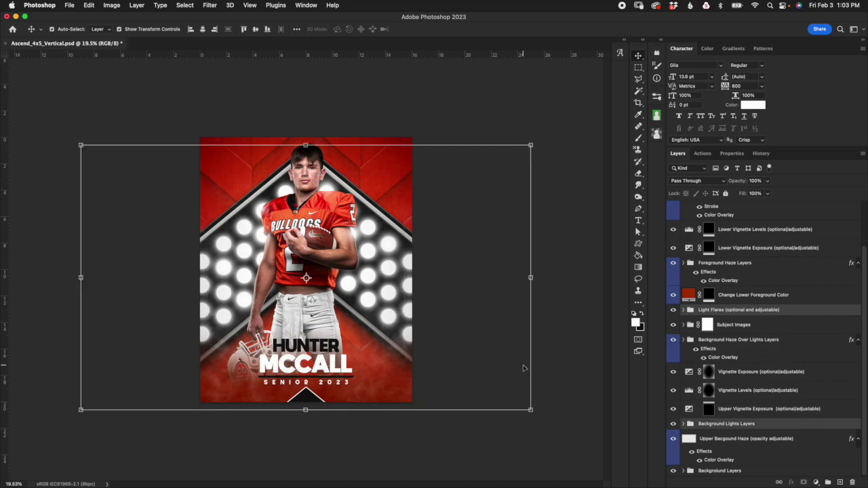
click(305, 411)
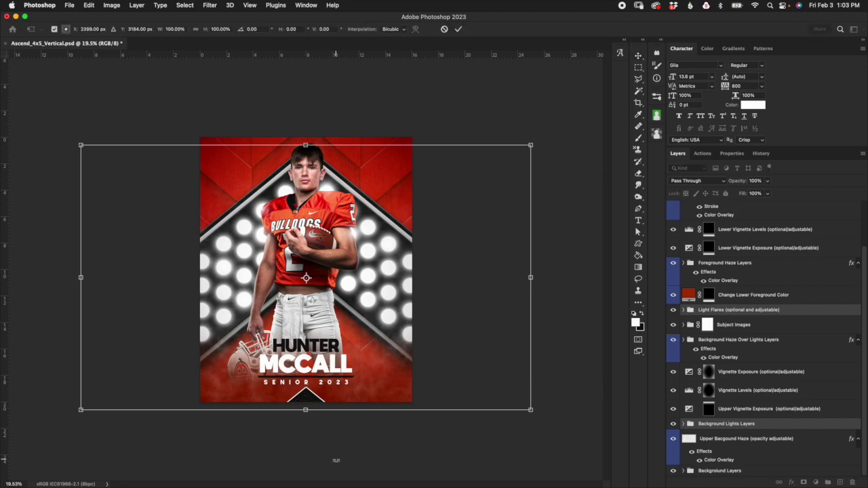
drag(305, 411, 318, 482)
drag(381, 294, 382, 270)
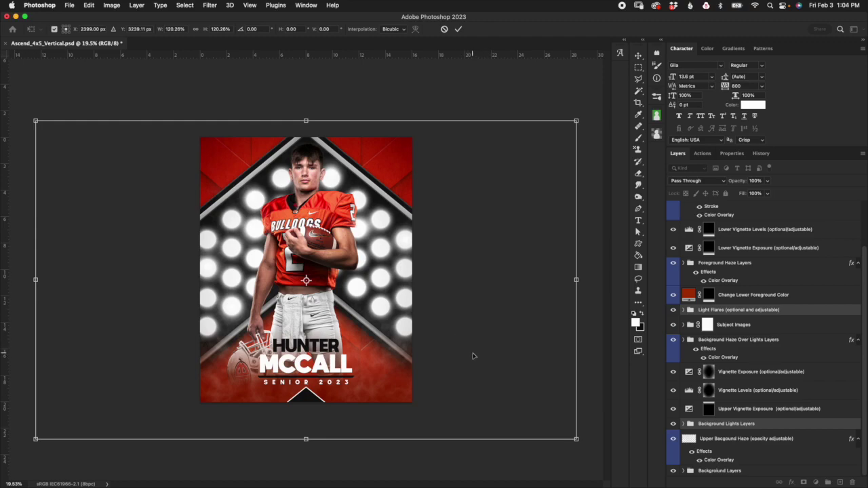
click(444, 30)
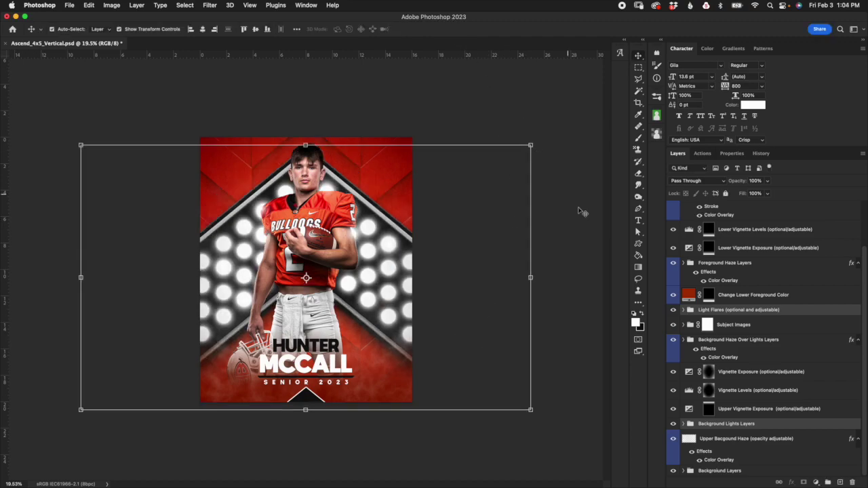
- Review the Upper Vignette Exposure, Vignette Levels and Vignette Exposure layers and the Background Haze Over Lights Layers group by selecting each
click(764, 413)
click(770, 390)
click(773, 372)
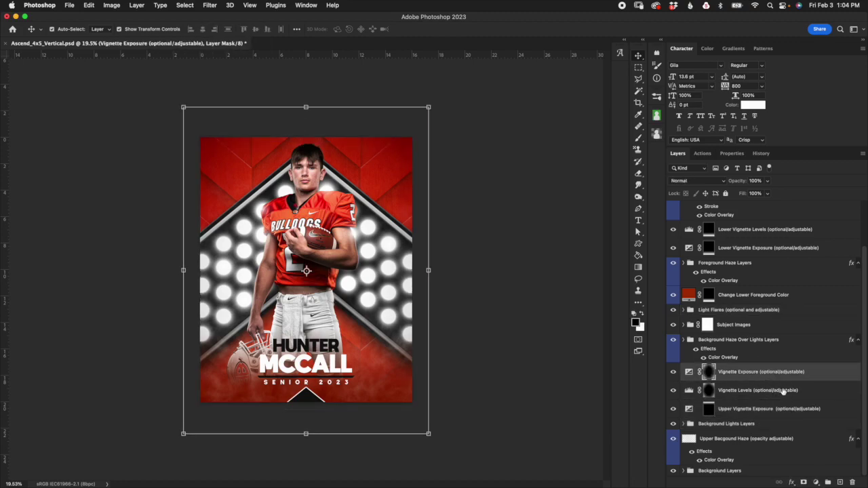
click(768, 342)
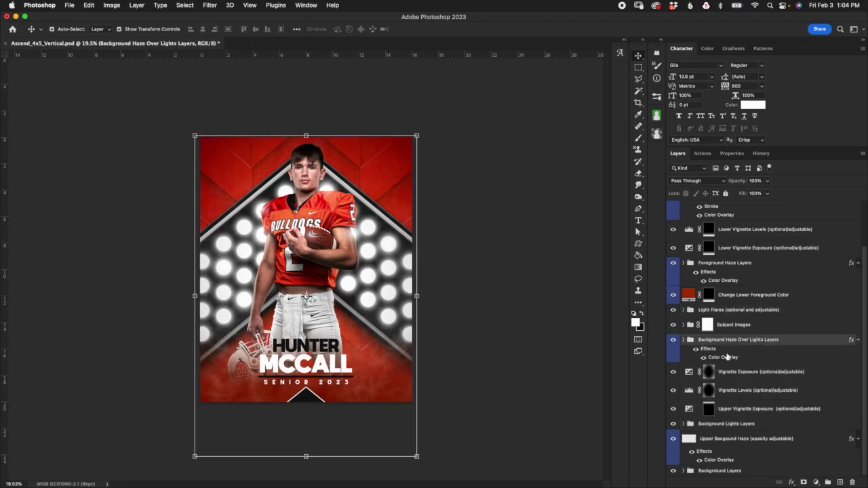
- Examine the layers in the Background Haze Over Lights group and the upper background haze layer's Color Overlay settings, changing nothing
click(683, 341)
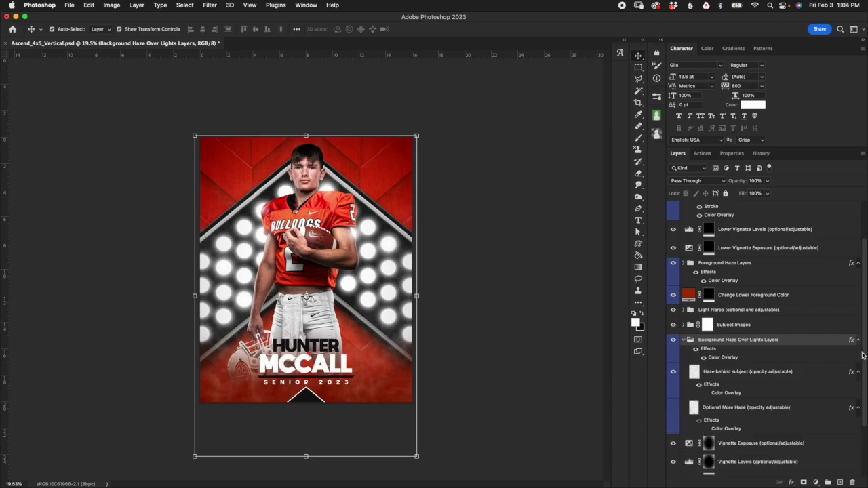
scroll(841, 356, down, 1)
click(793, 339)
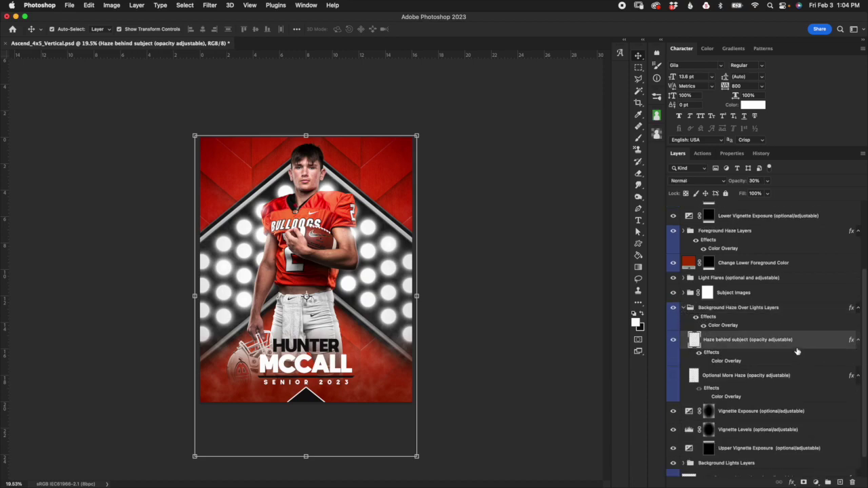
click(732, 329)
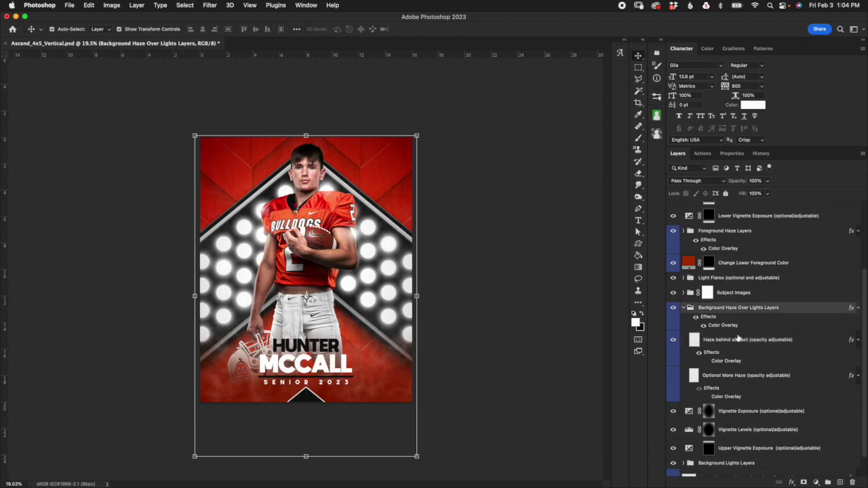
scroll(857, 415, down, 1)
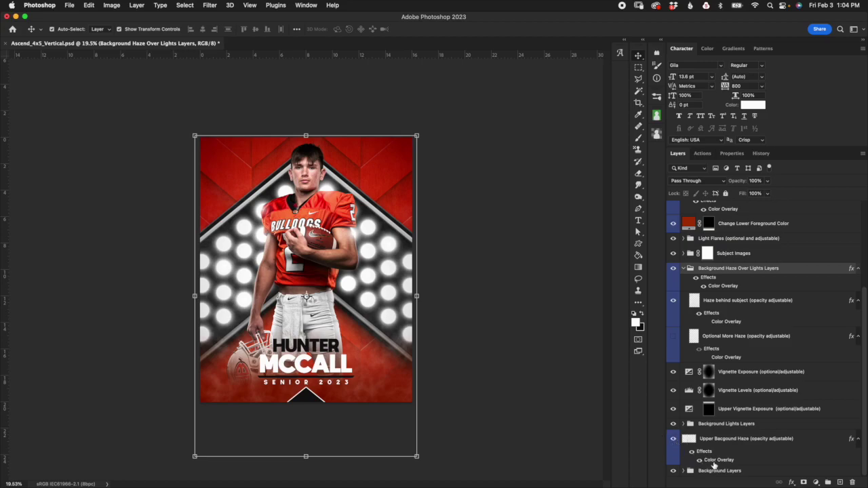
double_click(719, 460)
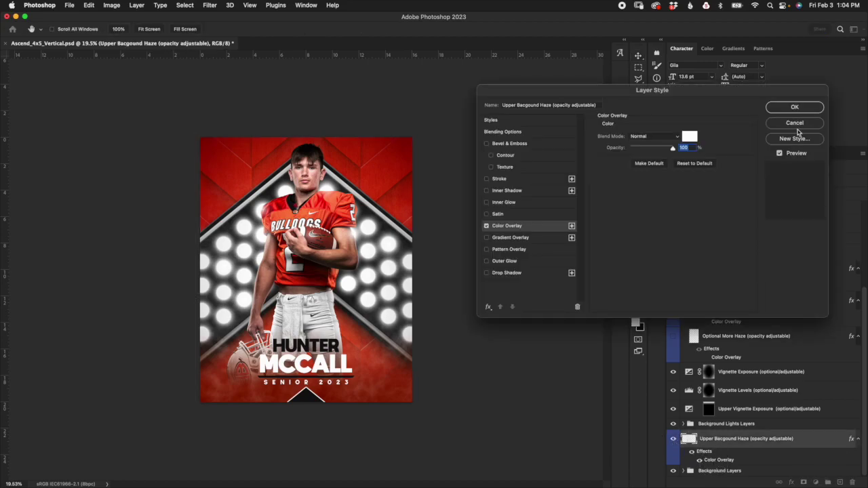
click(795, 107)
- Revert the document to its opening history snapshot and return to the layer list
click(761, 154)
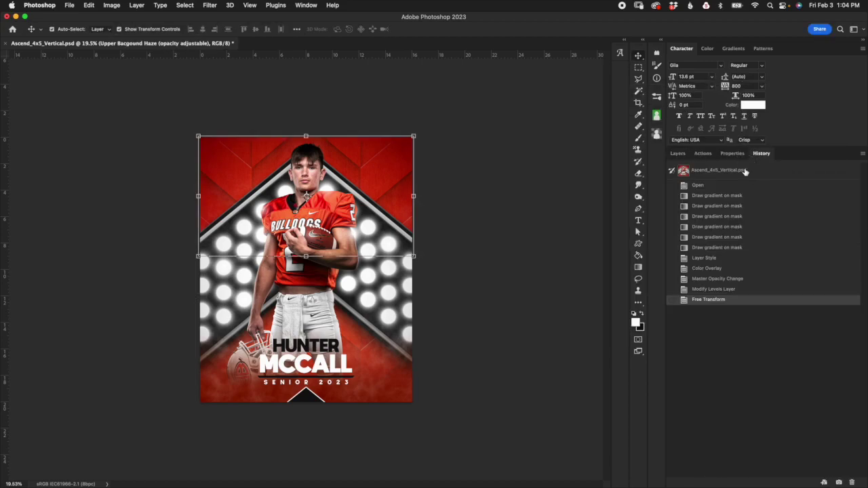
click(746, 172)
click(680, 157)
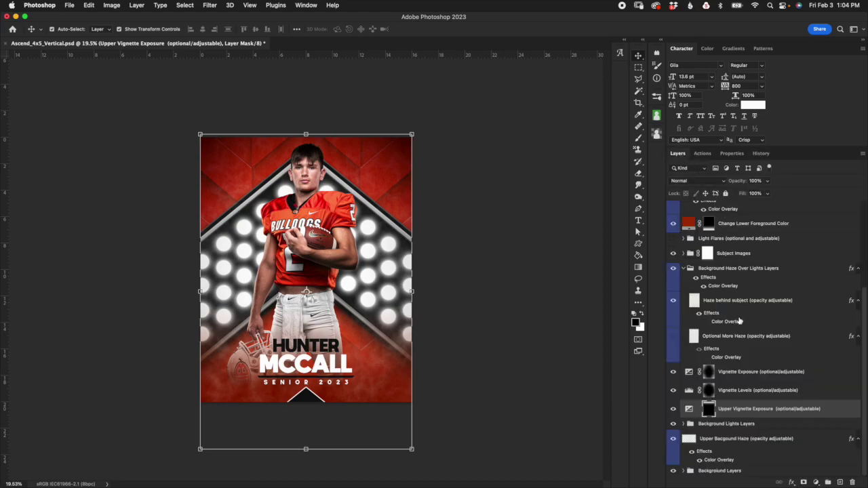
- Compare the poster with the Optional More Haze layer shown and hidden, then collapse the Background Haze Over Lights Layers group
click(752, 304)
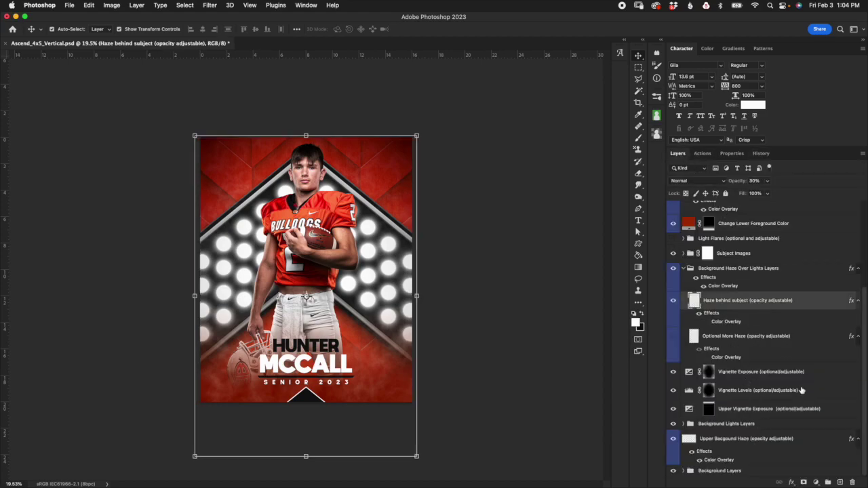
click(674, 338)
click(720, 339)
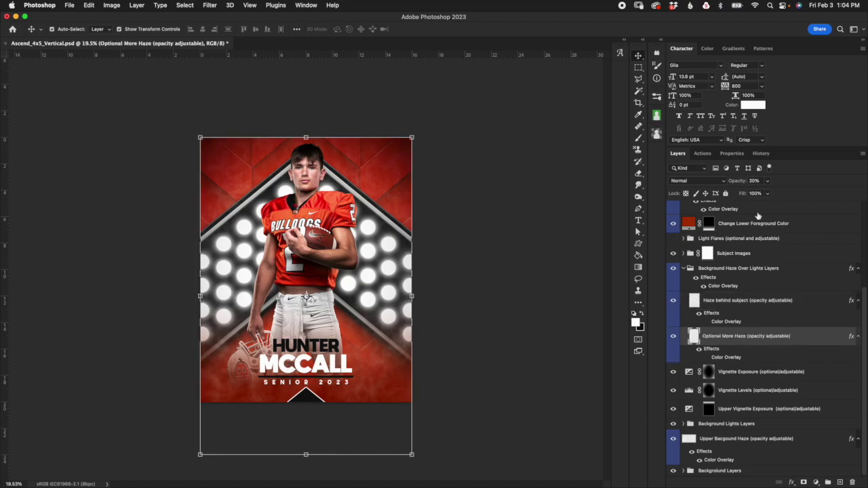
click(673, 337)
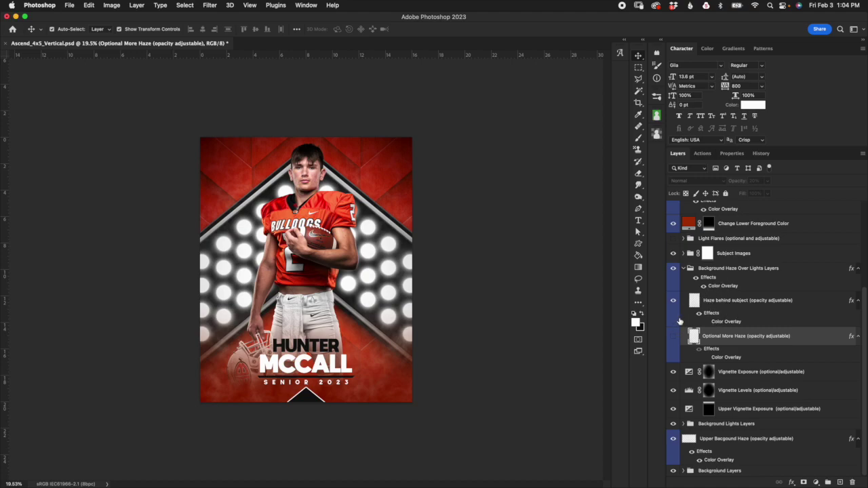
click(687, 272)
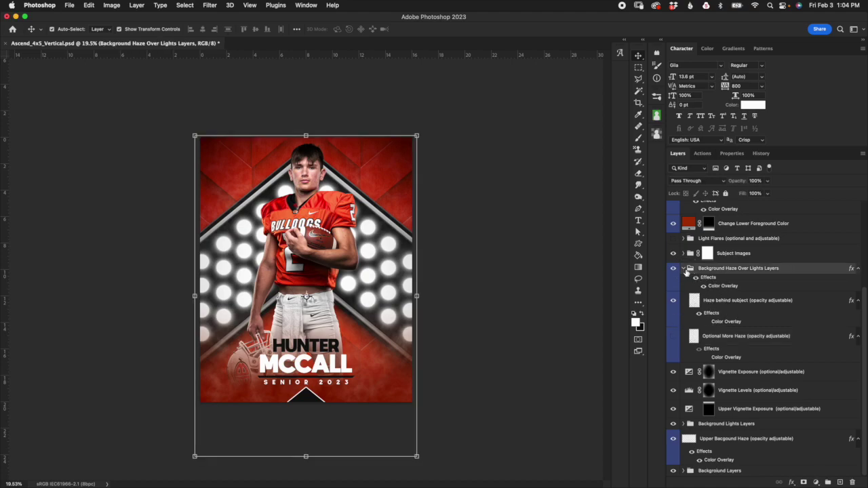
click(684, 269)
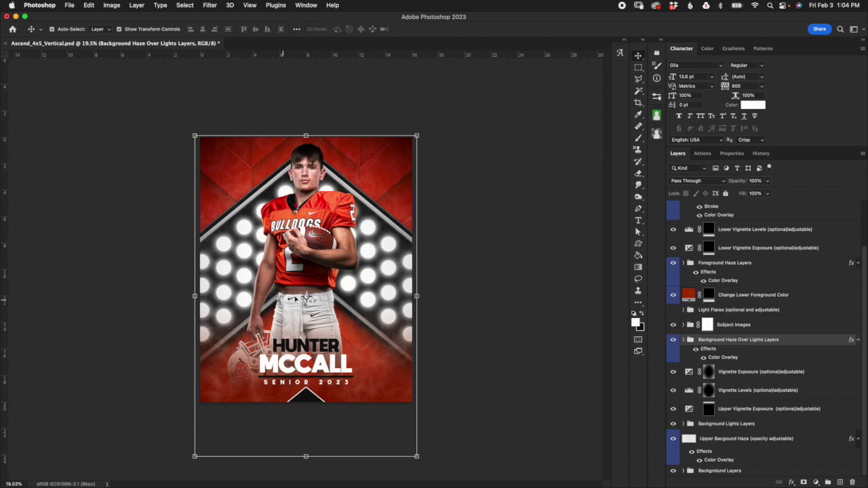
- Compare the poster with the Background Haze Over Lights Layers group hidden and shown, and expand it to inspect its two haze layers
click(673, 341)
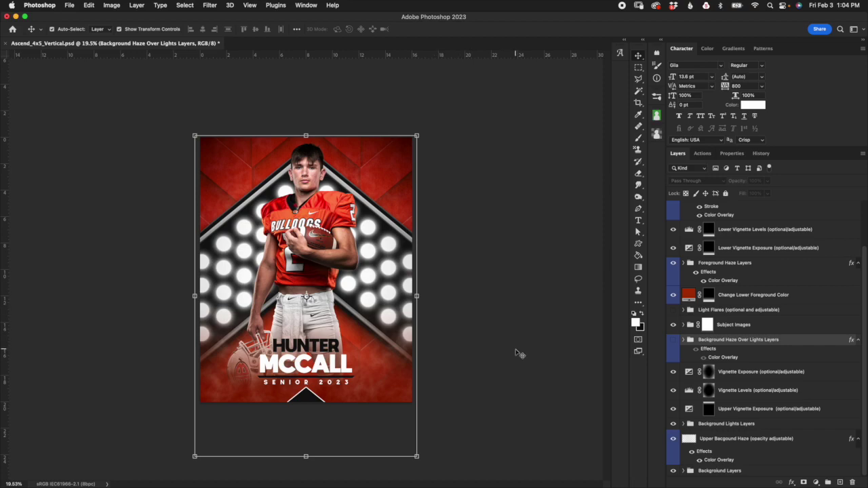
click(674, 341)
click(683, 340)
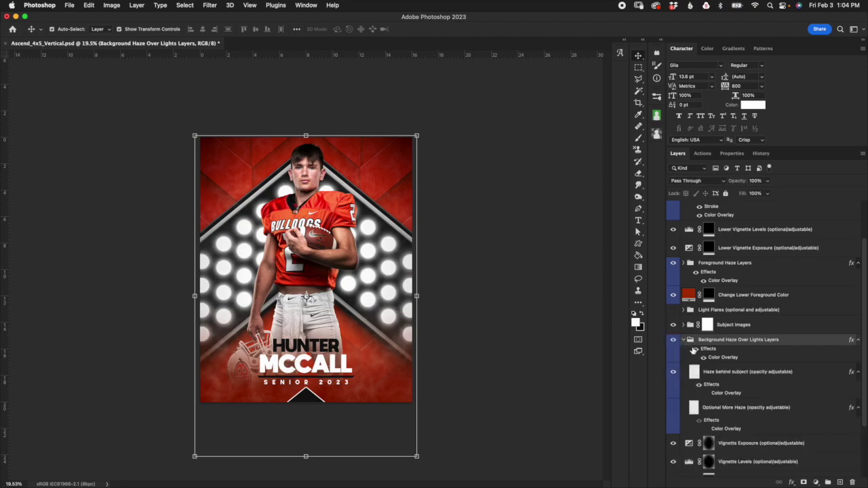
click(726, 373)
click(750, 418)
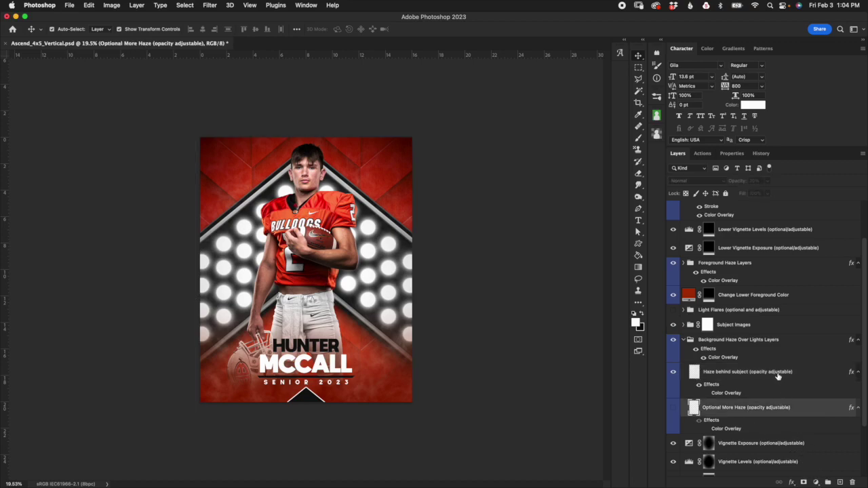
- Toggle the Optional More Haze layer repeatedly to compare its effect, and collapse its group again
click(674, 408)
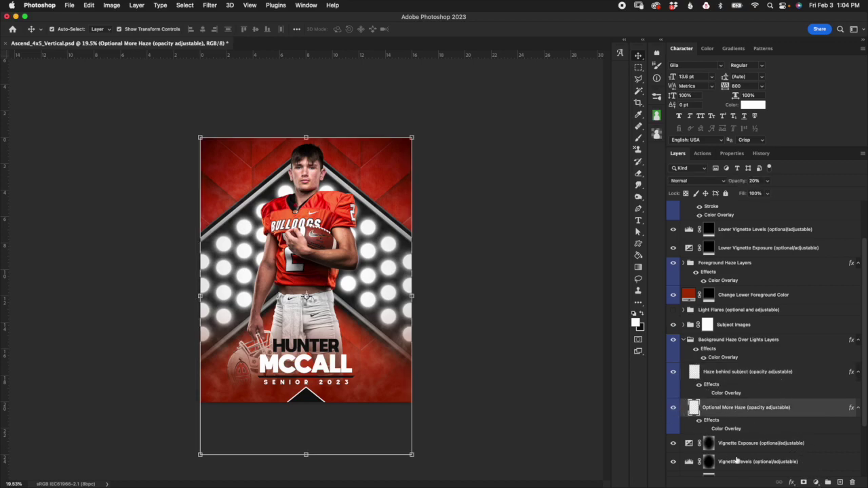
click(673, 408)
click(673, 408)
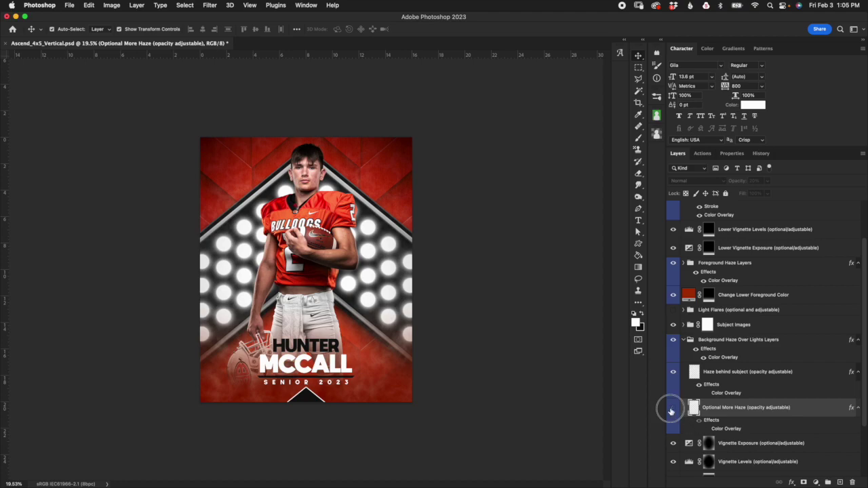
click(674, 407)
click(683, 340)
- Try moving the Sample Subject Image layer out of the Subject Images group, put it back inside, and collapse the group
click(746, 326)
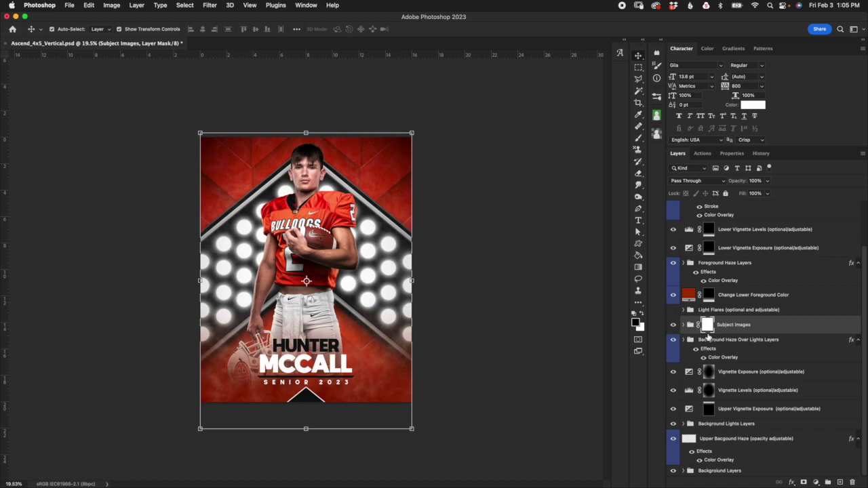
click(684, 325)
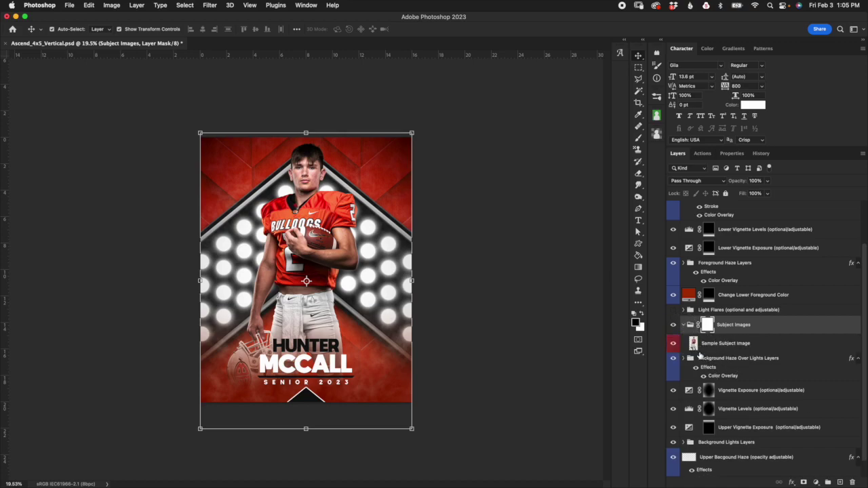
click(722, 346)
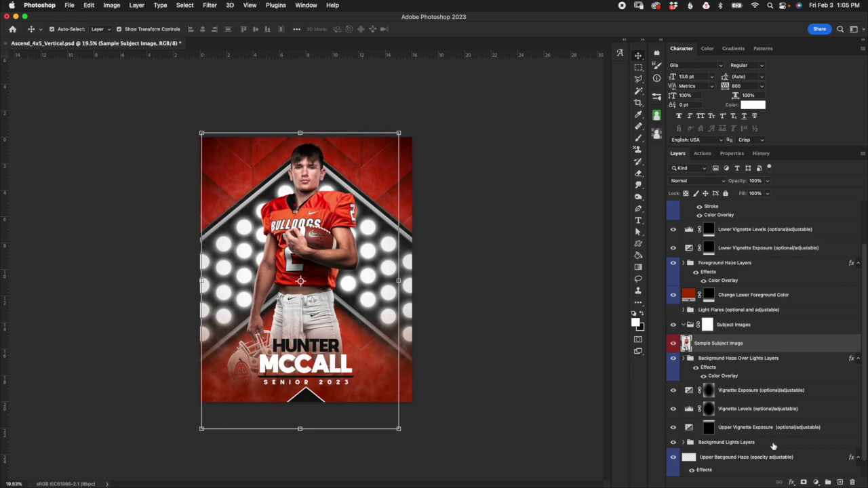
drag(703, 343, 705, 327)
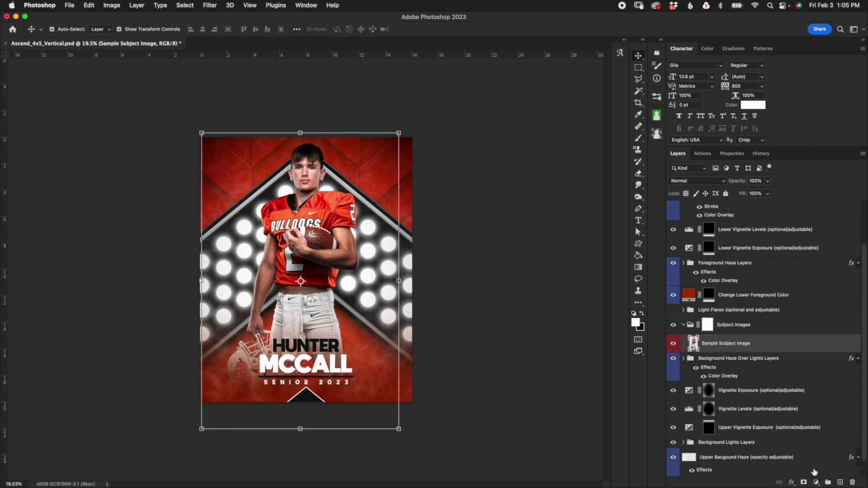
click(683, 327)
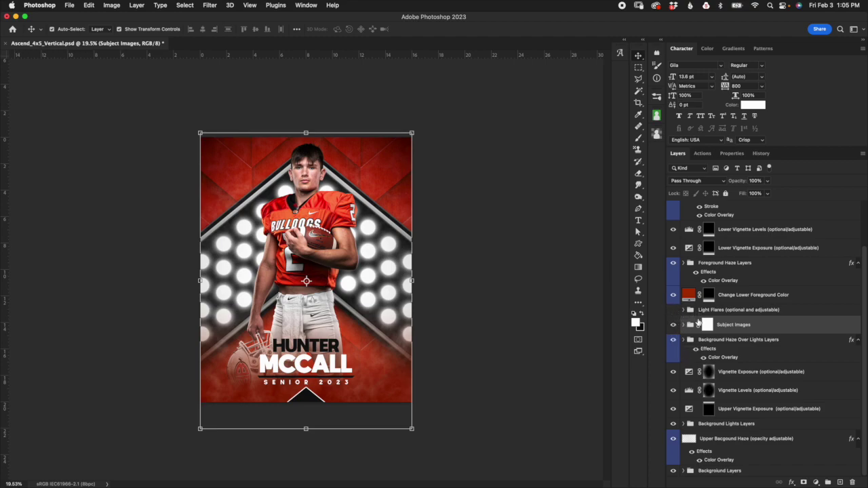
- Review the Light Flares group and Change Lower Foreground Color layer by selecting each, and expand the Foreground Haze Layers group
click(699, 311)
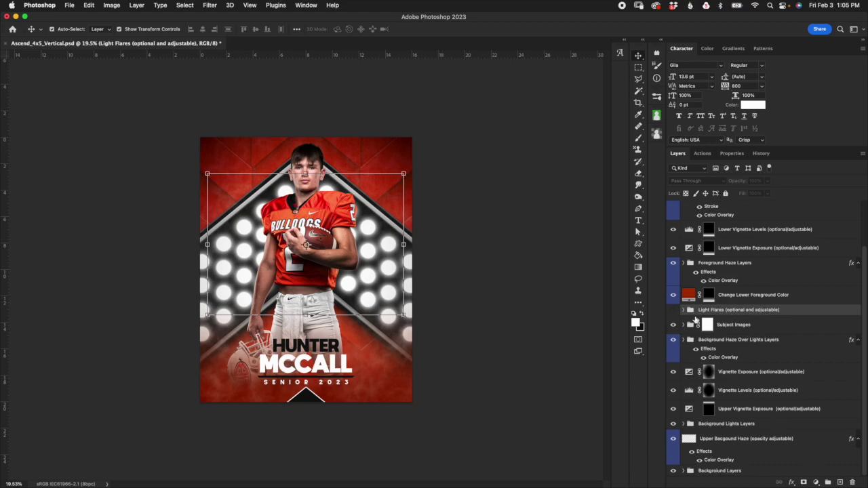
click(763, 293)
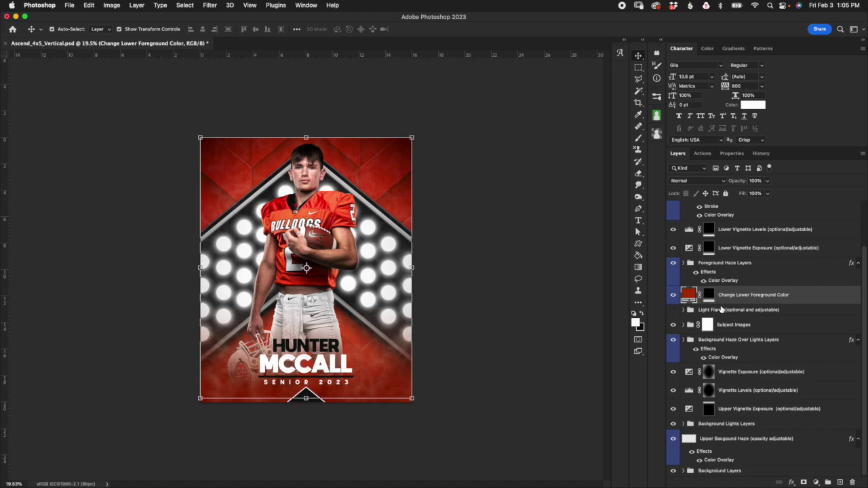
click(748, 268)
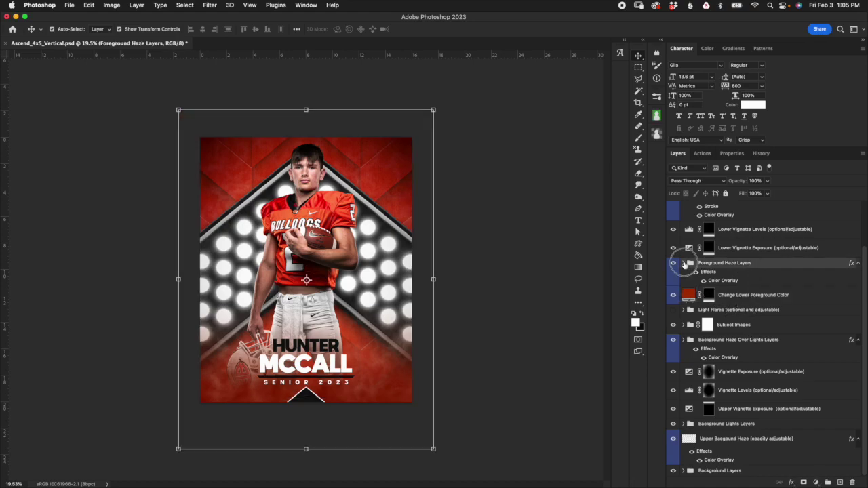
click(684, 263)
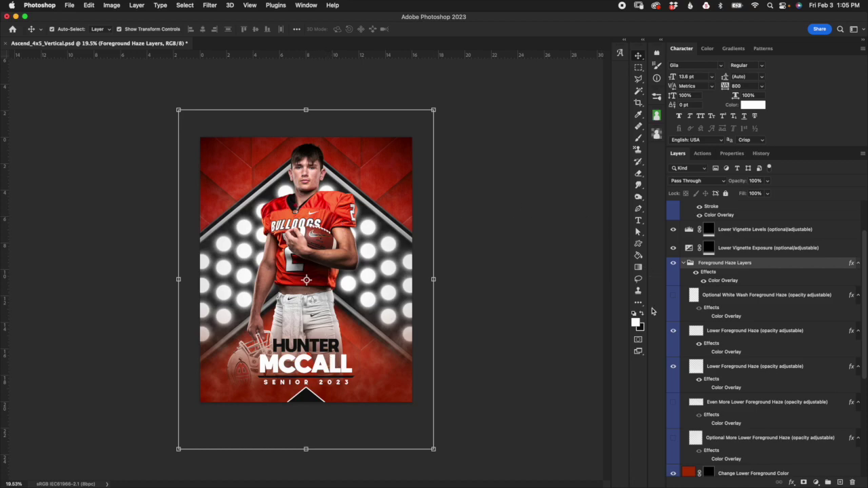
- Preview the white wash, Even More Lower and Optional More Lower foreground haze layers, hide them again, and collapse their group
click(674, 296)
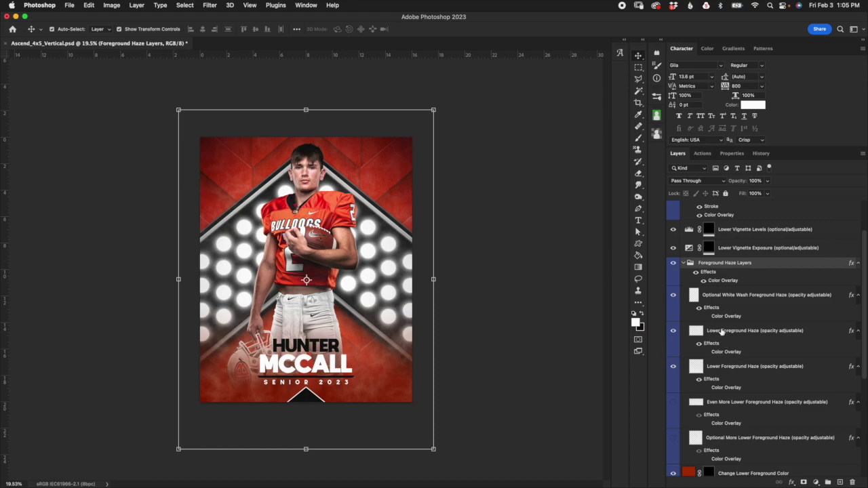
click(700, 297)
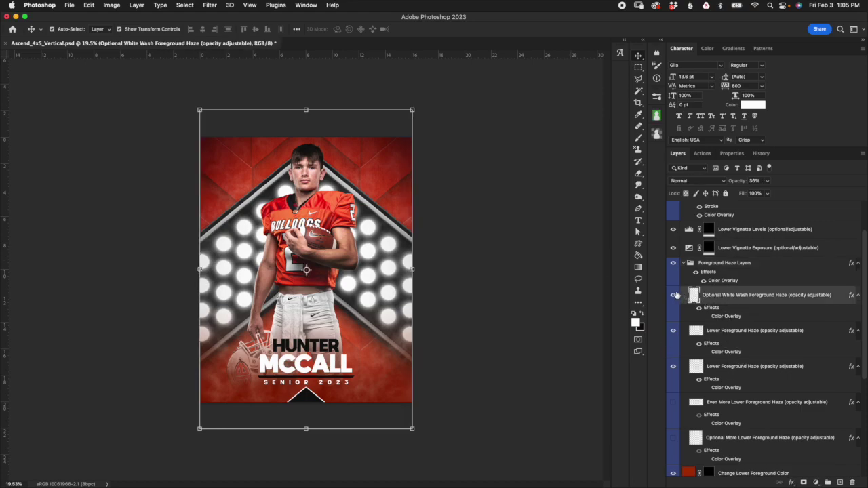
click(673, 295)
click(673, 402)
click(674, 437)
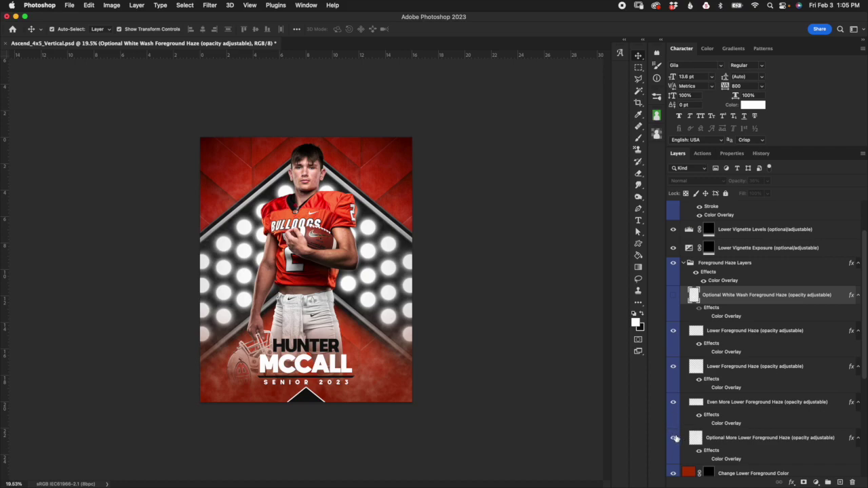
click(674, 437)
click(673, 402)
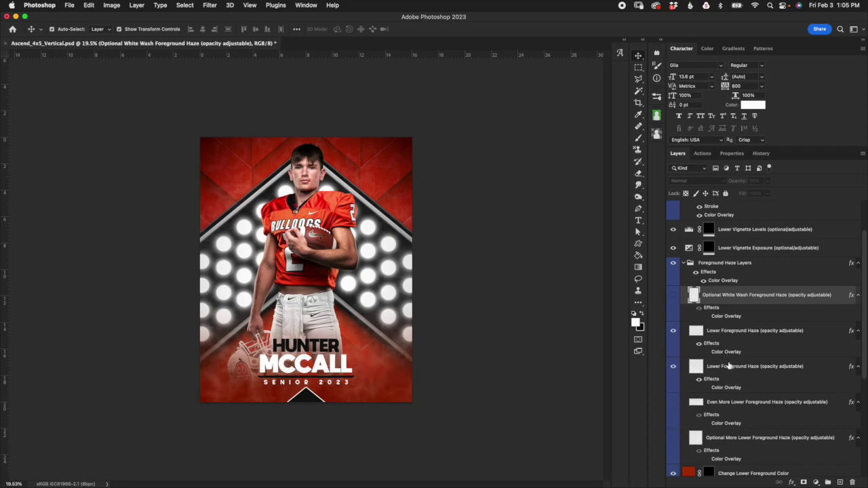
click(684, 263)
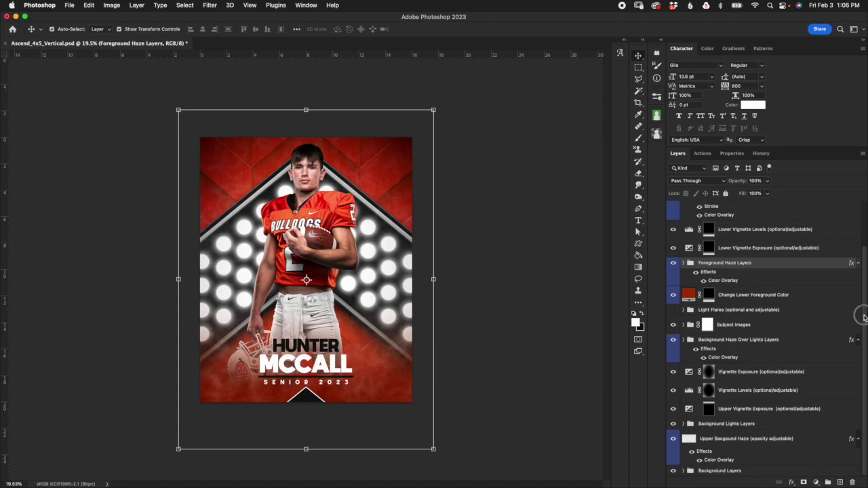
- Review the Lower Vignette Exposure, Lower Vignette Levels and Change Lower Foreground Color layers by selecting each
scroll(858, 312, up, 2)
click(803, 301)
click(798, 289)
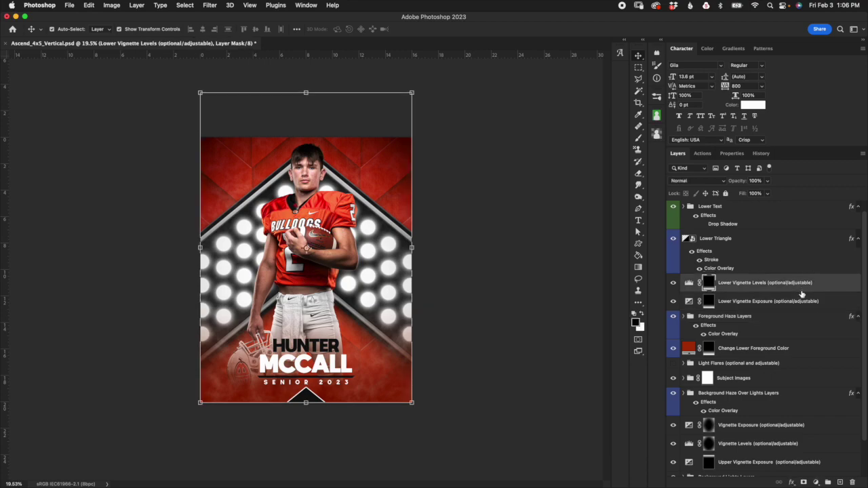
click(689, 352)
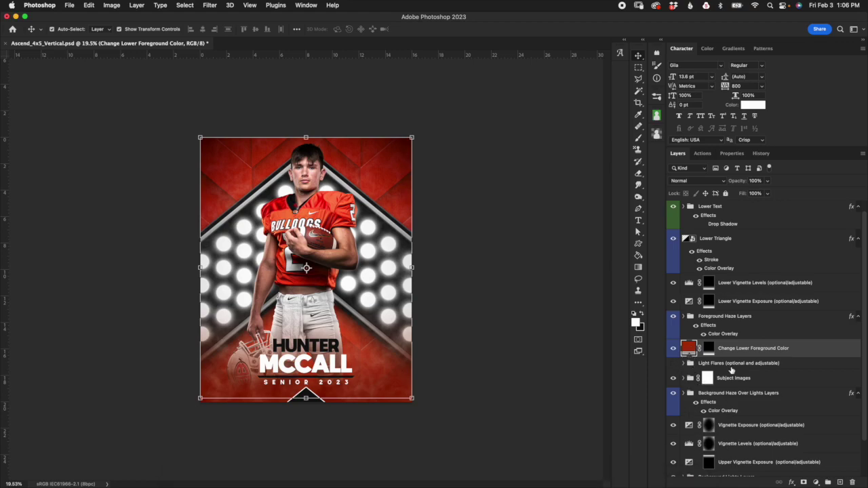
click(726, 288)
click(745, 306)
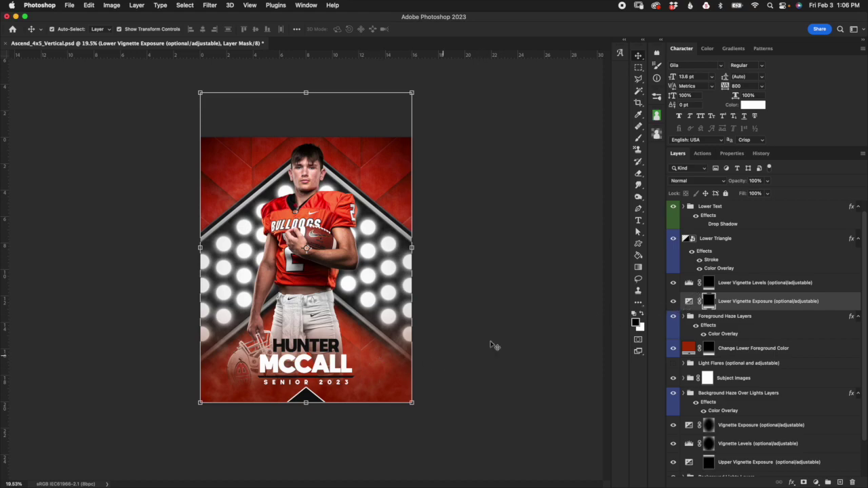
- Compare the poster with the two lower vignette layers hidden and shown, and inspect the Lower Vignette Levels adjustment settings
click(673, 302)
click(674, 283)
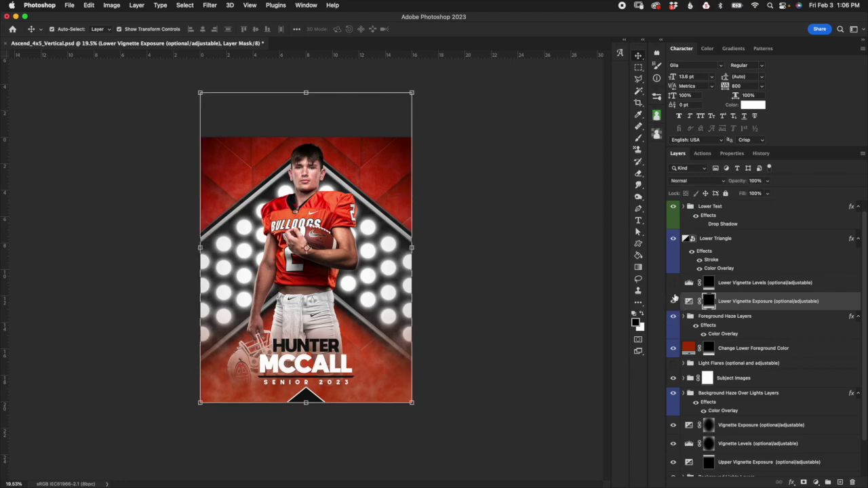
click(673, 282)
double_click(689, 283)
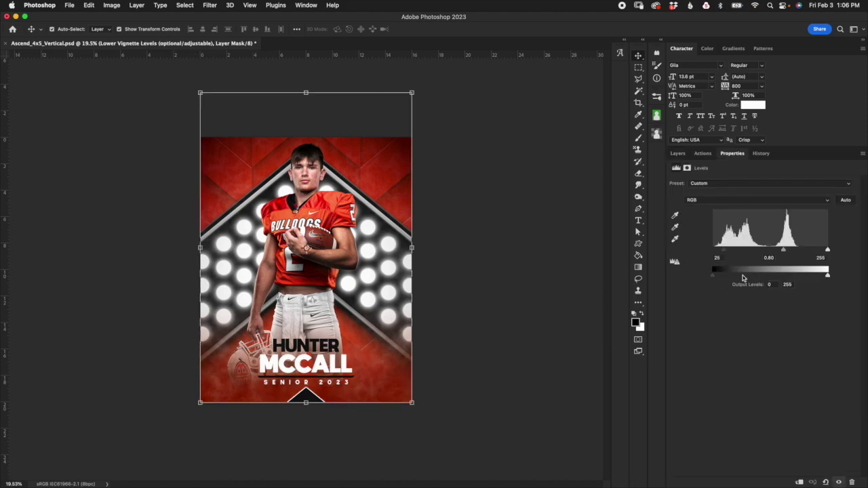
click(678, 153)
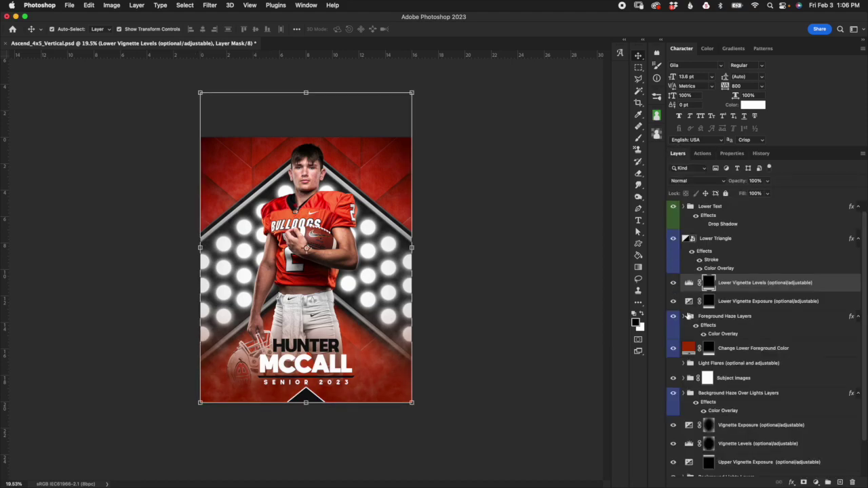
- Select the Lower Triangle layer and try red #ff0000 as its stroke color, cancelling the color choice
click(727, 244)
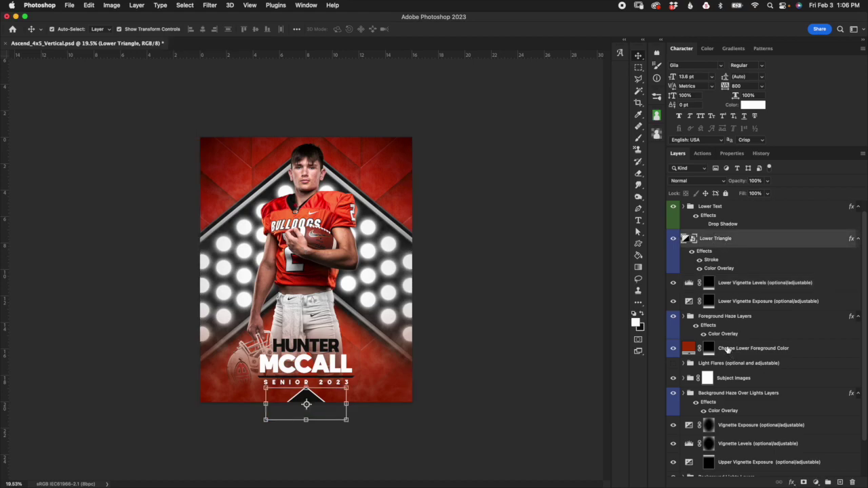
double_click(711, 261)
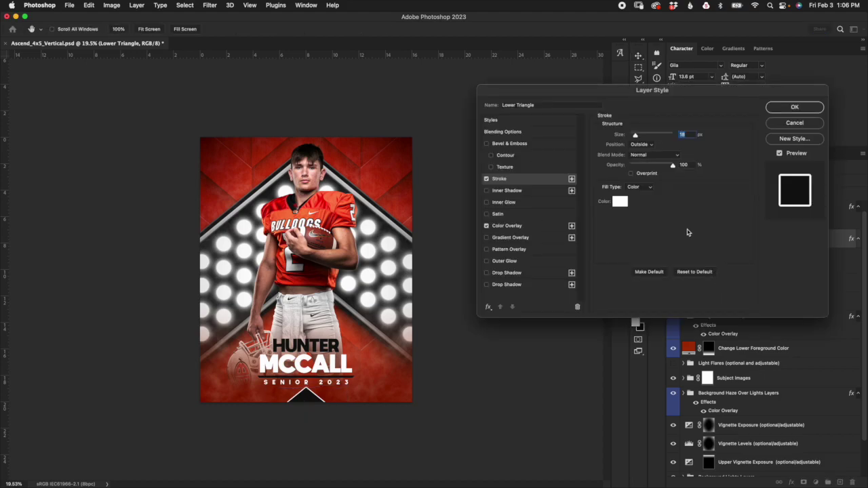
click(621, 202)
click(658, 164)
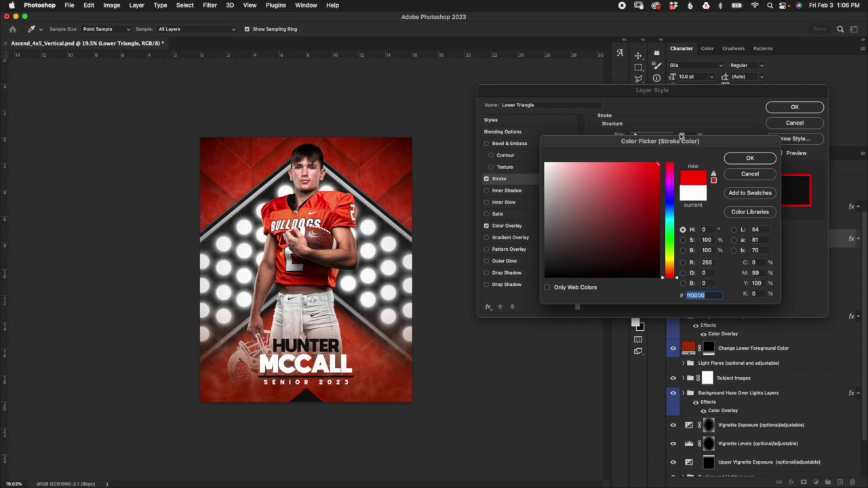
click(750, 175)
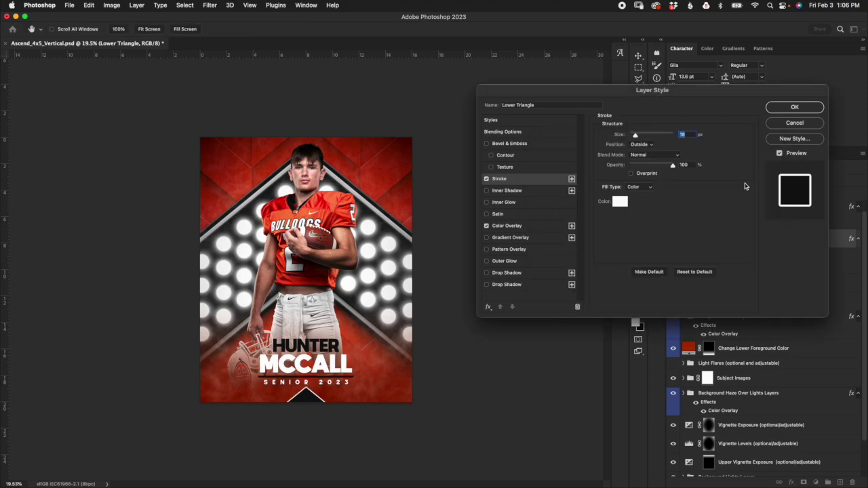
- Try a Lower Triangle stroke size of about 59 px with inside and center positions, and discard the layer style changes
drag(636, 137, 642, 136)
click(640, 146)
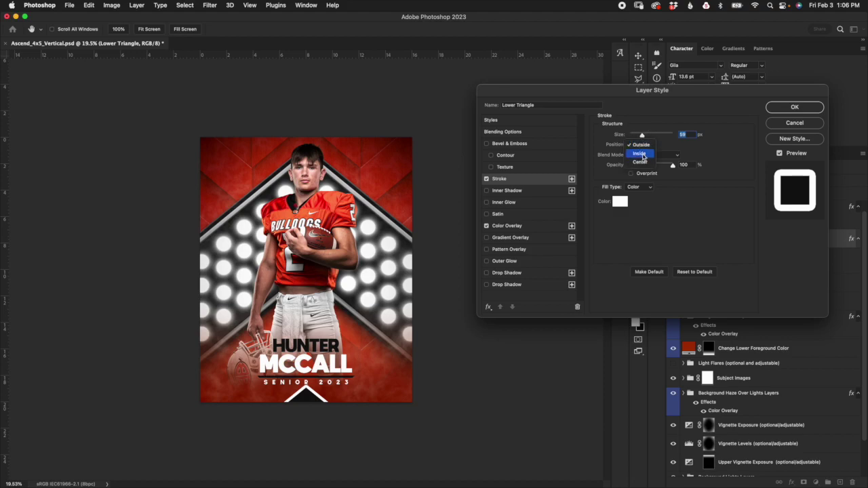
click(646, 156)
click(646, 145)
click(646, 155)
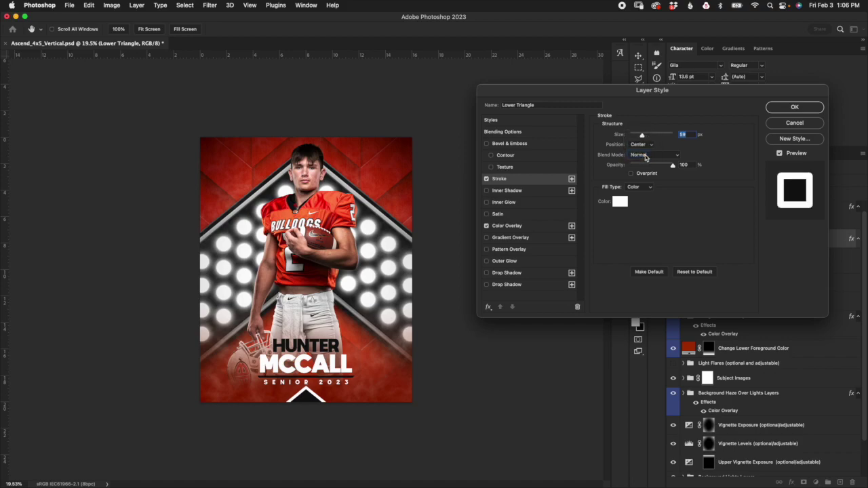
click(644, 145)
click(795, 122)
click(795, 123)
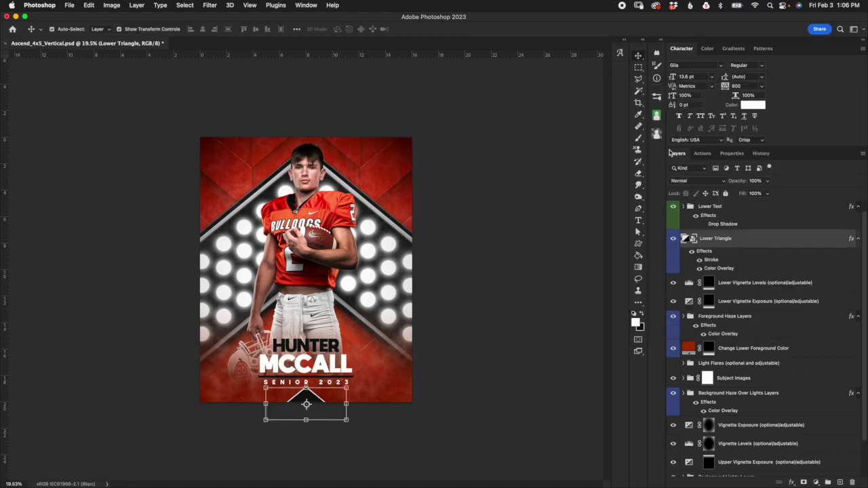
- Try a dark red color overlay on the Lower Triangle layer and discard the change
double_click(723, 269)
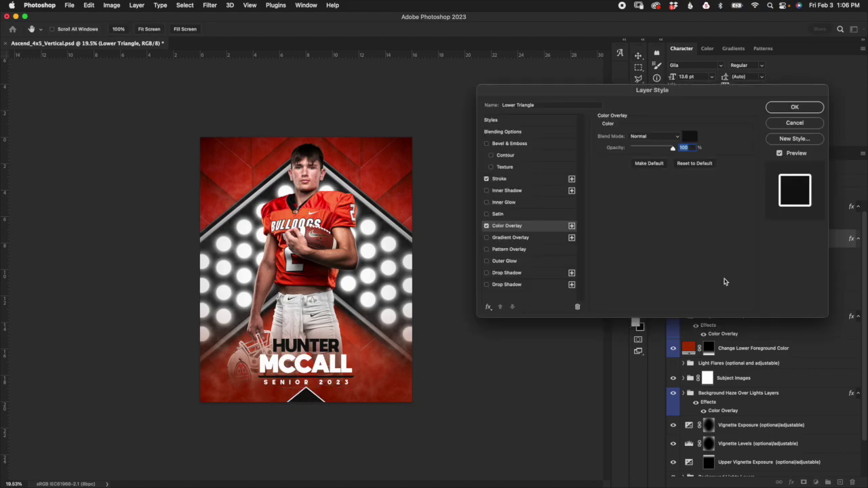
click(688, 137)
drag(632, 236, 634, 208)
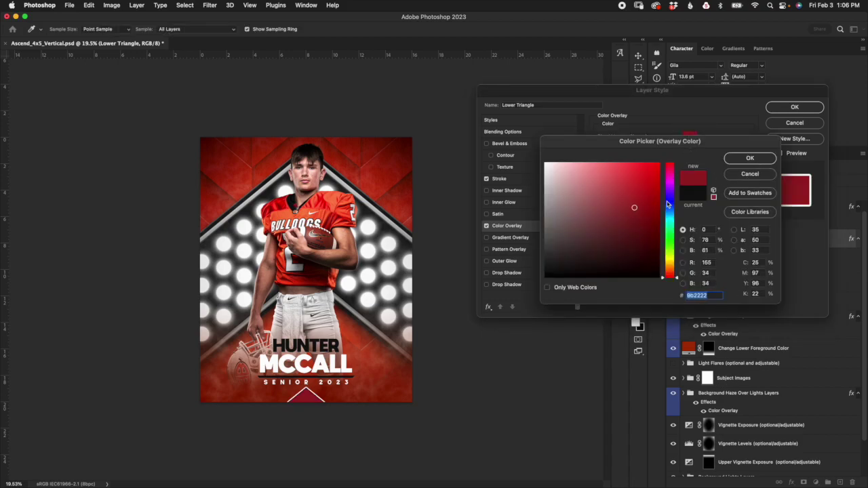
click(750, 175)
click(804, 125)
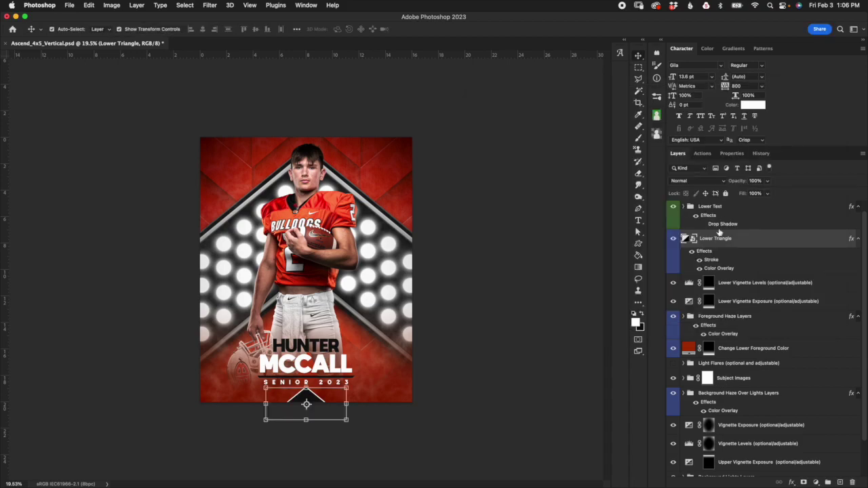
- Expand the Lower Text group to review its text and accent line layers, and select the Lower Triangle layer
click(744, 211)
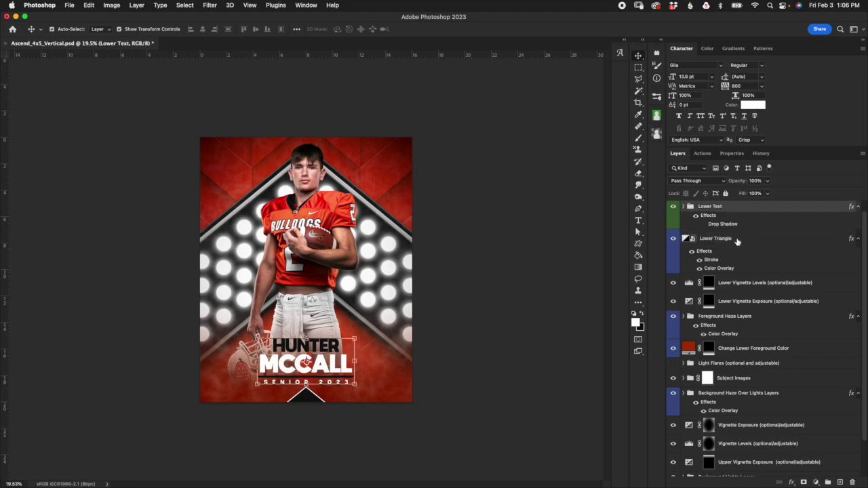
click(684, 207)
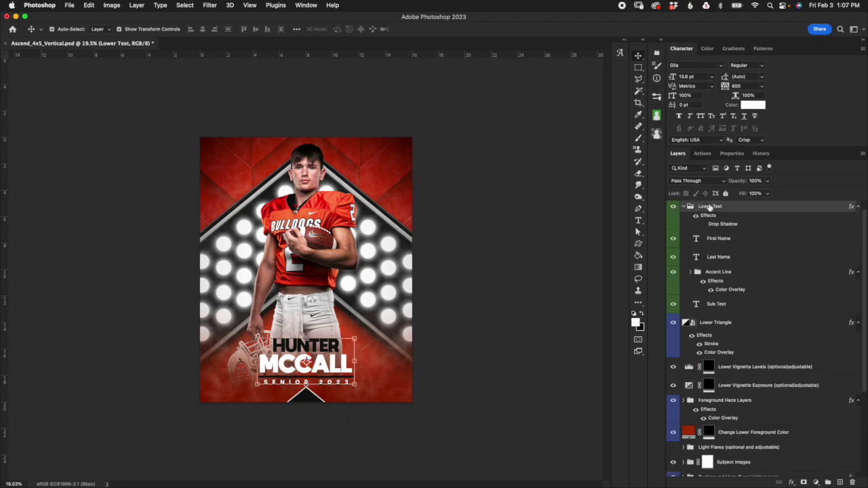
click(729, 322)
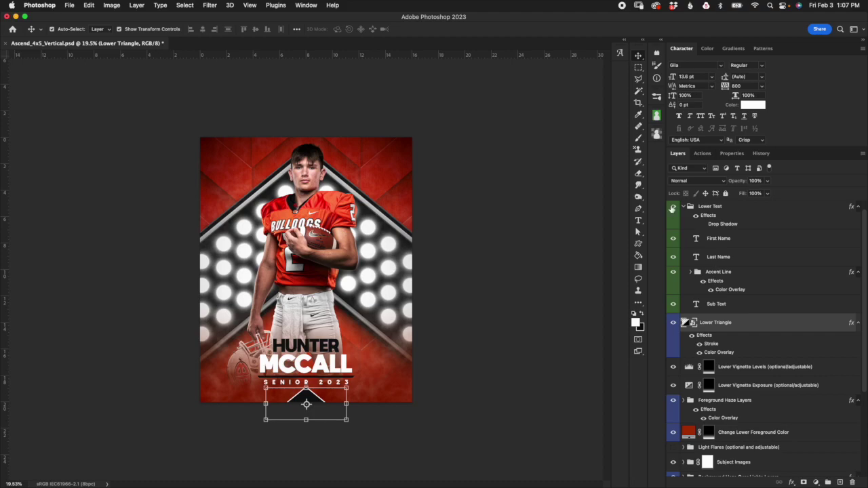
- Duplicate the Sub Text layer within the Lower Text group, keeping the default copy name
click(748, 307)
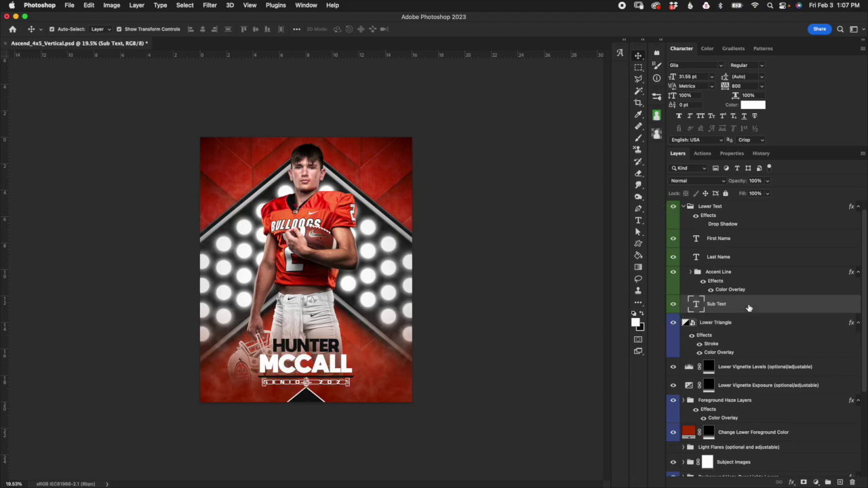
right_click(760, 306)
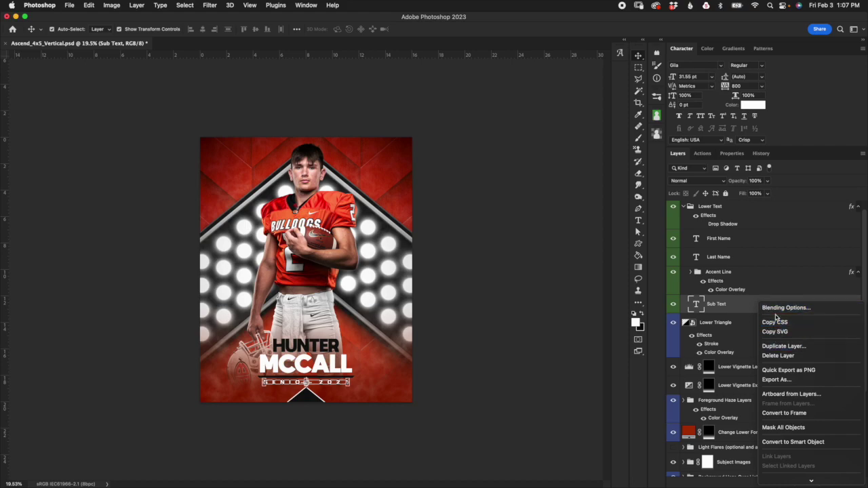
click(784, 347)
click(405, 165)
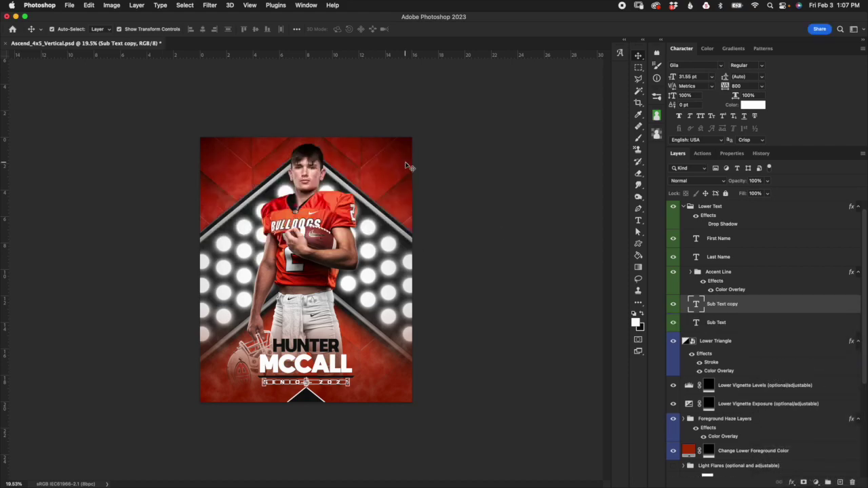
- Replace the wording of the original Sub Text layer with 2023
click(739, 329)
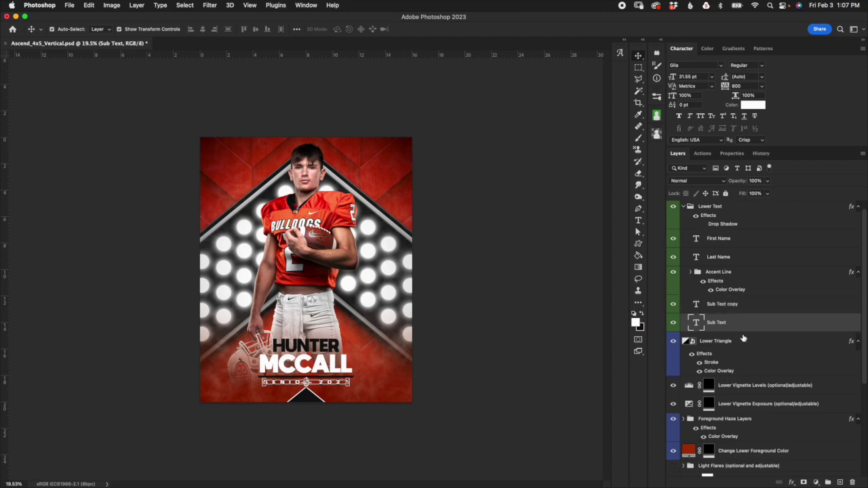
double_click(696, 324)
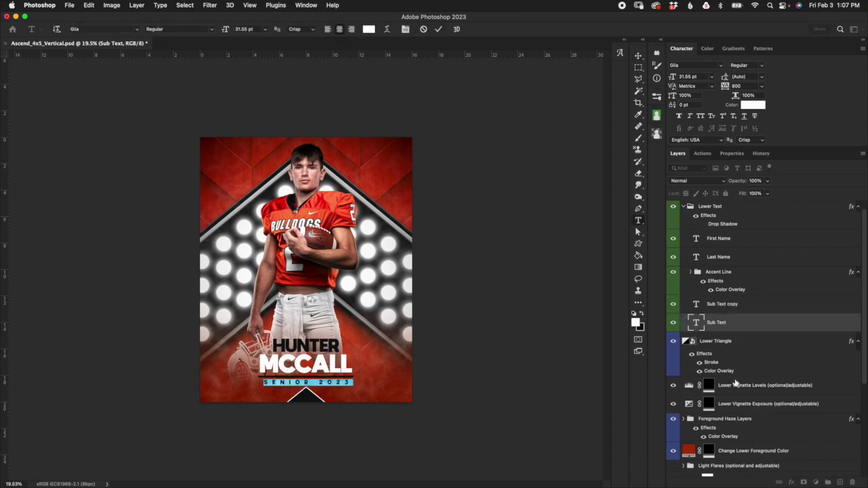
text(2023)
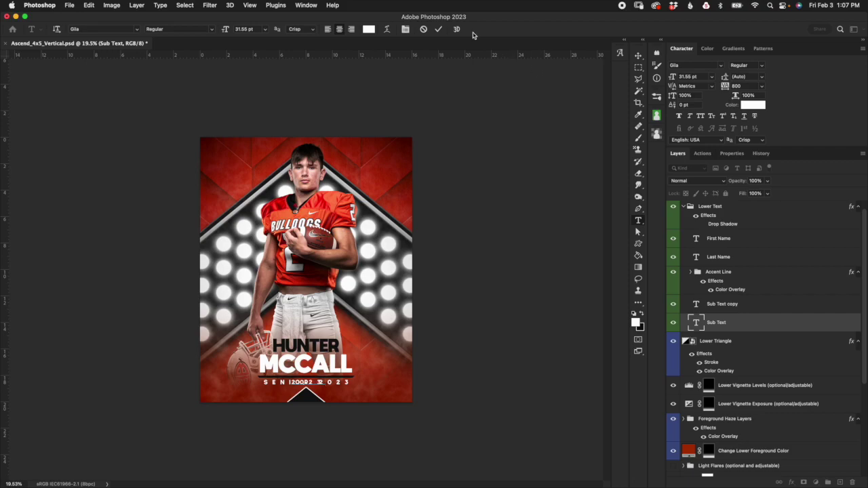
click(438, 29)
- Nudge the 2023 sub text down onto the lower triangle and try adjusting its tracking
key(Down)
key(Down)
key(Down)
key(Down)
key(Down)
key(Down)
key(Down)
key(Down)
key(Down)
key(Down)
key(Down)
key(Down)
key(Down)
key(Down)
key(Down)
key(Down)
key(Down)
key(Down)
key(Down)
key(Down)
key(Down)
key(Down)
key(Down)
key(Down)
key(Down)
key(Down)
key(Down)
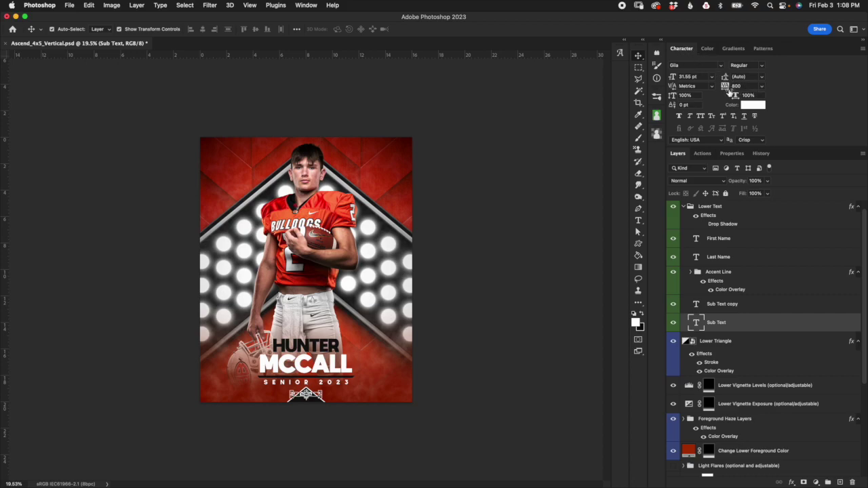
click(747, 86)
drag(725, 86, 534, 117)
- Collapse the Lower Text group and move it upward together with the Lower Triangle layer so more of the triangle shows
click(753, 342)
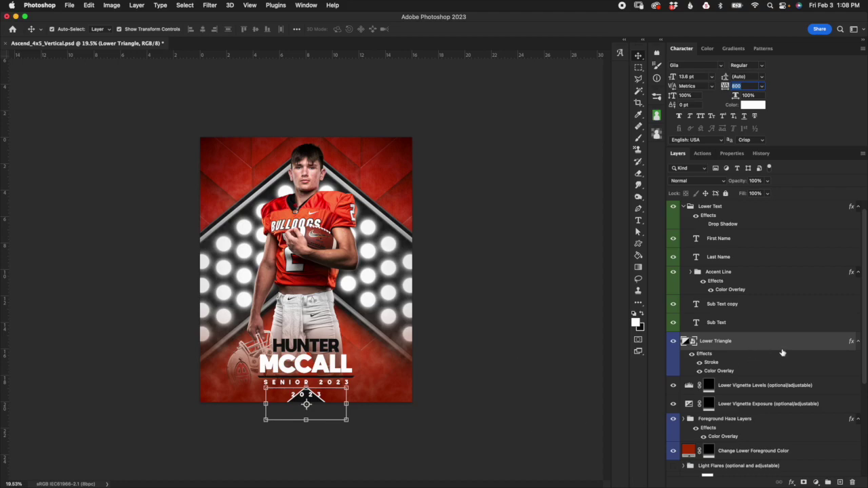
click(753, 209)
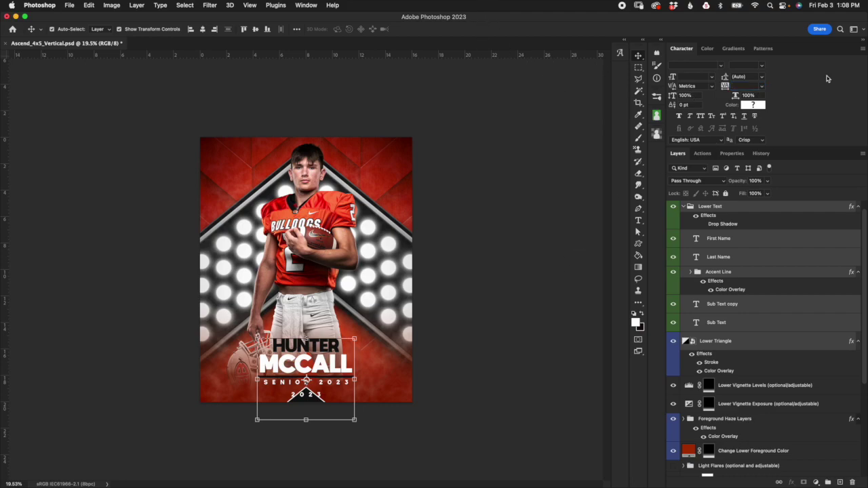
click(569, 255)
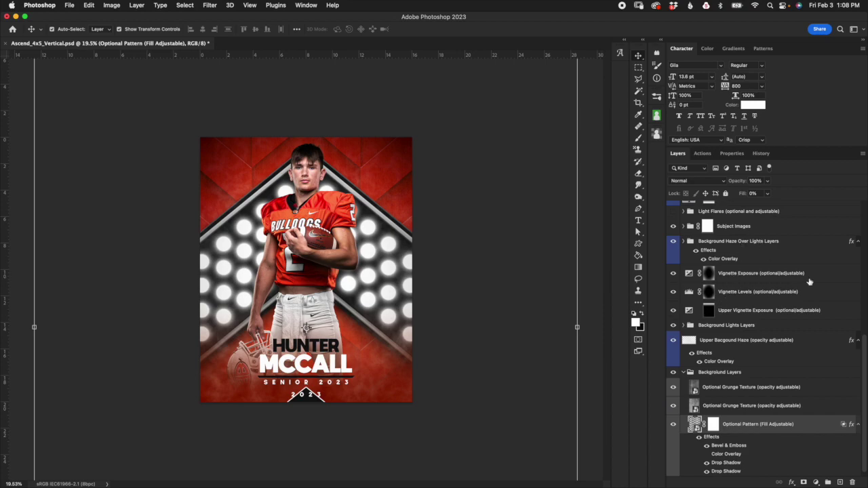
drag(865, 351, 856, 195)
click(685, 210)
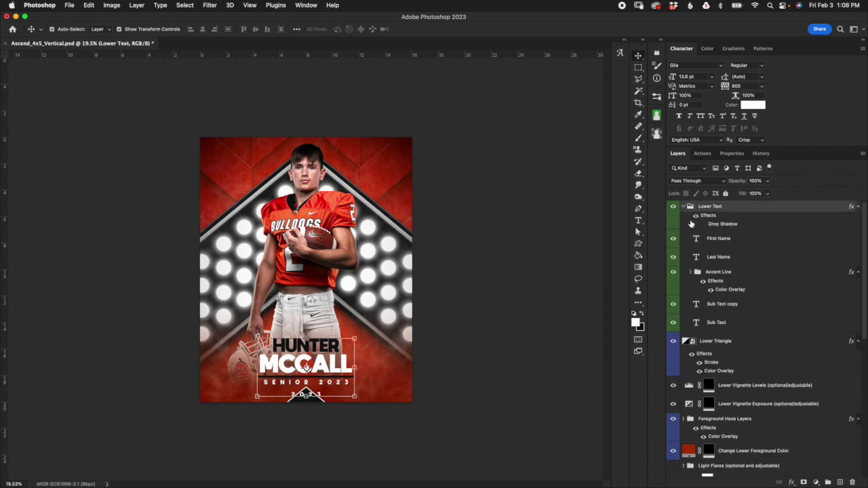
click(684, 207)
click(744, 244)
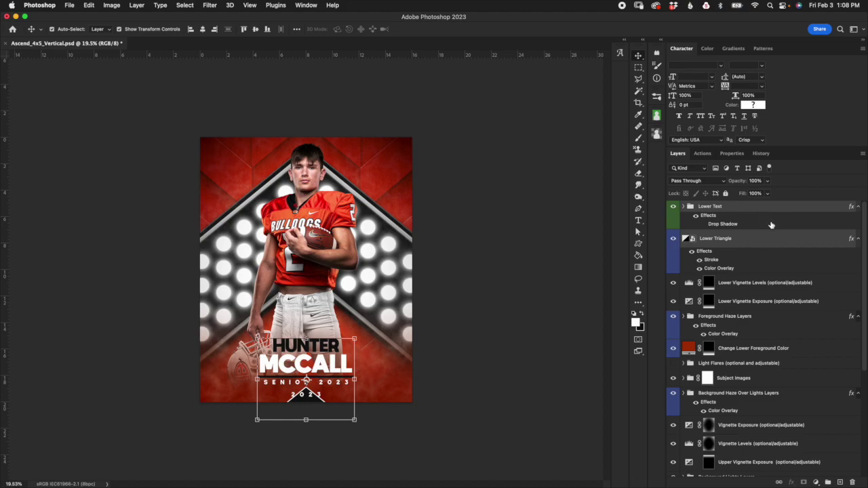
key(Up)
key(Up)
key(Up)
key(Up)
key(Up)
key(Up)
key(Up)
key(Up)
key(Up)
key(Up)
key(Up)
key(Up)
key(Up)
key(Up)
key(Up)
key(Up)
key(Up)
key(Up)
key(Up)
key(Up)
key(Up)
key(Up)
key(Up)
key(Up)
key(Up)
key(Up)
key(Up)
key(Up)
key(Up)
key(Up)
key(Up)
key(Up)
key(Up)
key(Up)
key(Up)
key(Up)
key(Up)
key(Up)
key(Up)
key(Up)
key(Up)
key(Up)
key(Up)
key(Up)
key(Up)
key(Up)
key(Up)
key(Up)
key(Up)
key(Up)
key(Up)
key(Up)
key(Up)
key(Up)
key(Up)
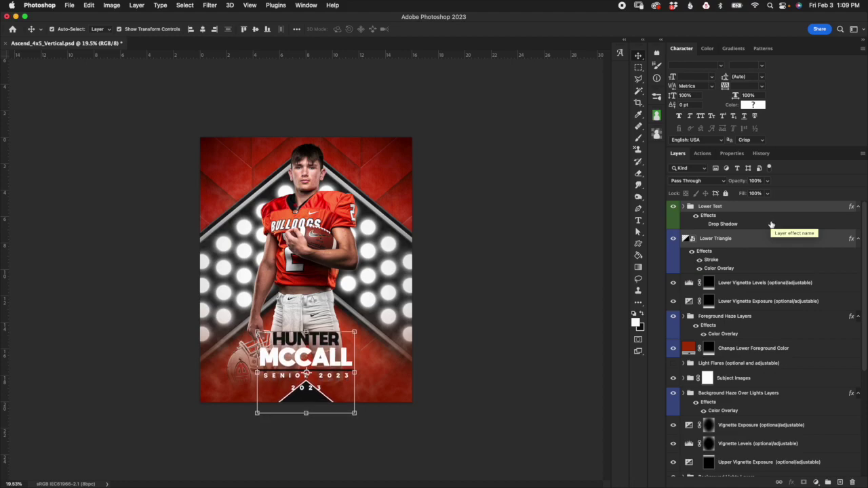
key(Up)
key(Up)
key(Up)
key(Up)
key(Up)
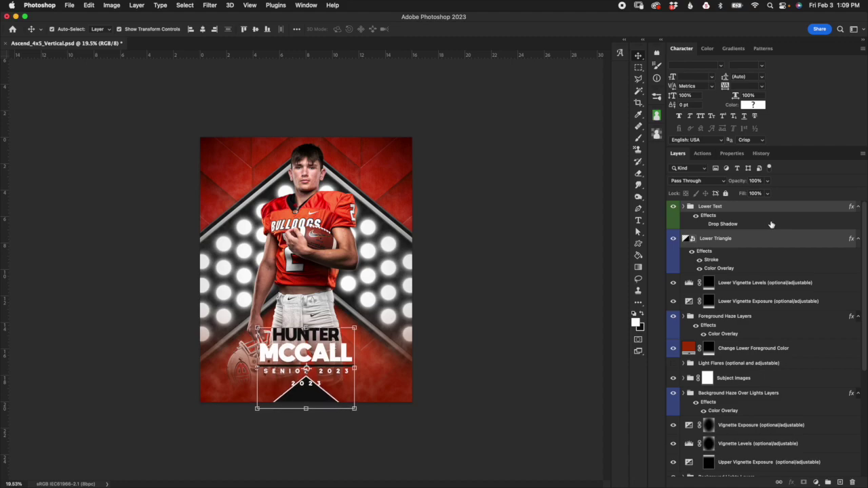
key(Up)
key(Up)
key(Up)
key(Up)
key(Up)
key(Up)
key(Up)
key(Up)
key(Up)
key(Up)
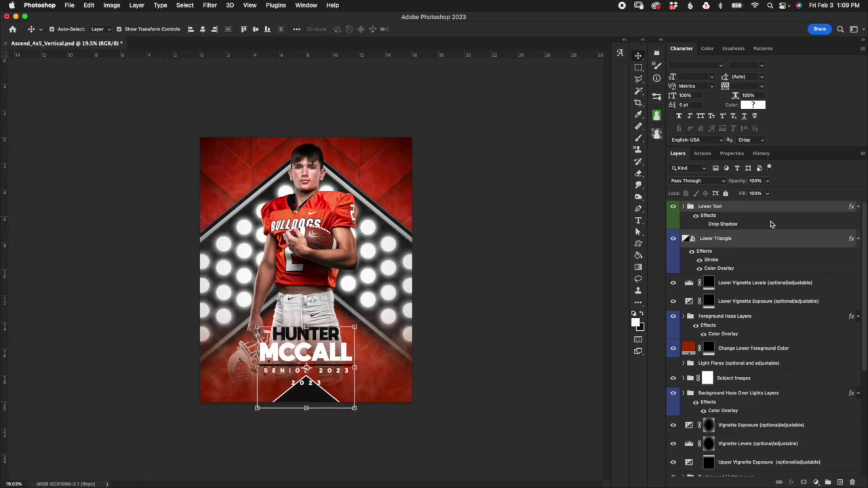
- Nudge the Lower Text group and Lower Triangle layer slightly back down, and drop their selection
key(Up)
key(Up)
key(Up)
key(Up)
key(Up)
key(Up)
key(Up)
key(Up)
key(Up)
key(Up)
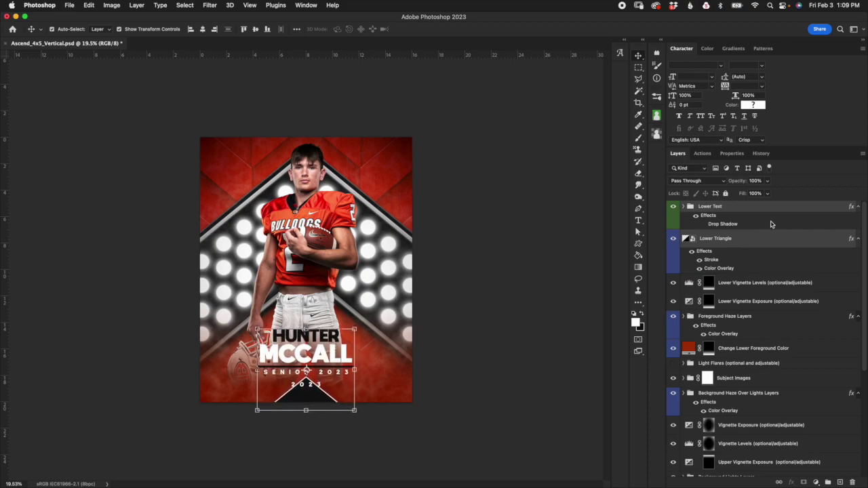
key(Down)
key(Down)
key(Down)
key(Down)
key(Down)
key(Down)
key(Down)
key(Down)
key(Down)
key(Down)
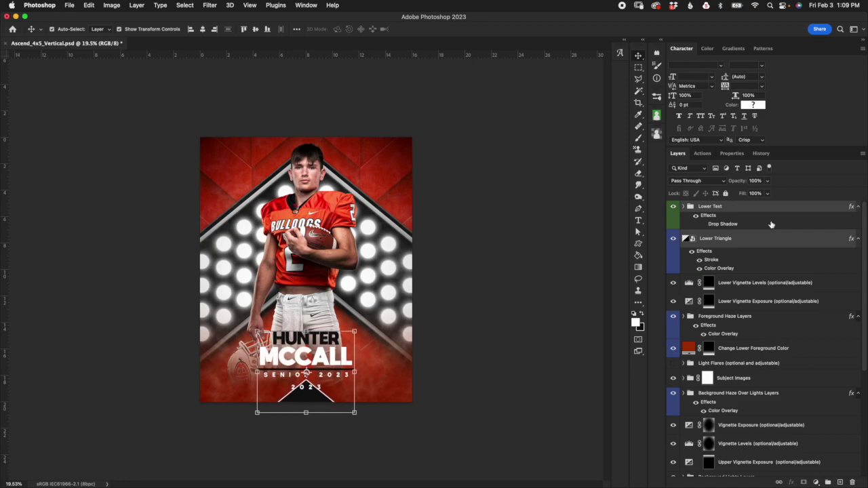
click(566, 188)
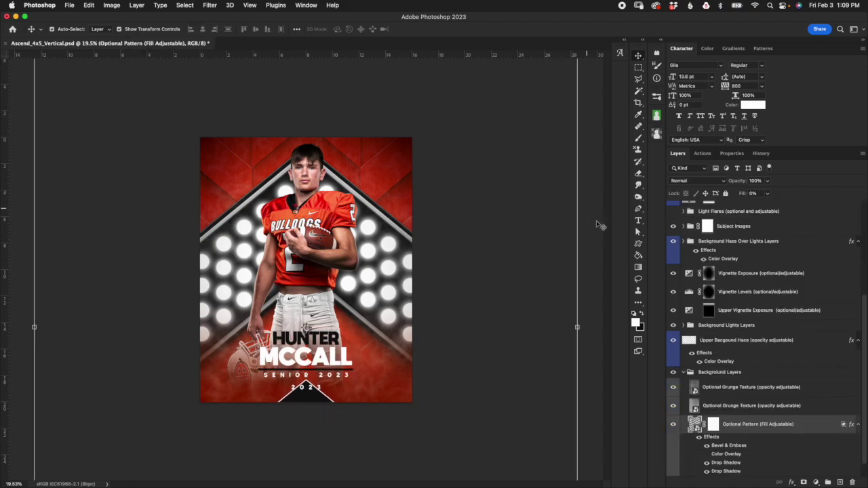
- Revert the poster to the history state before the added 2023 text, and collapse the Background Haze Over Lights Layers group
click(761, 153)
click(735, 171)
click(678, 155)
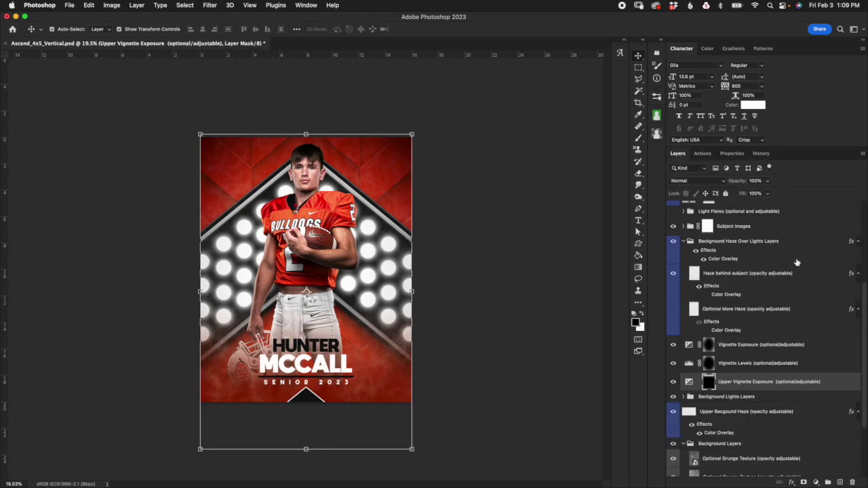
scroll(864, 305, up, 2)
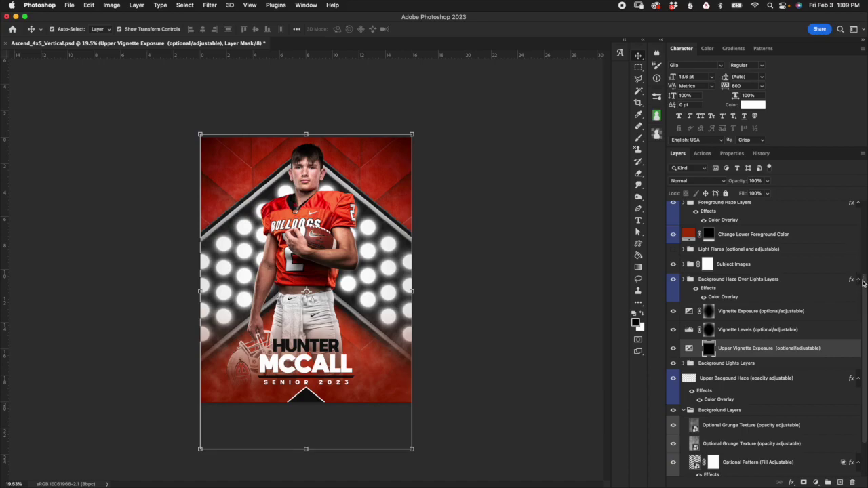
- In the Ascend_2x3_Horizontal poster, expand the Team/Subject Images group and select the Sample Team Image layer
scroll(864, 278, up, 4)
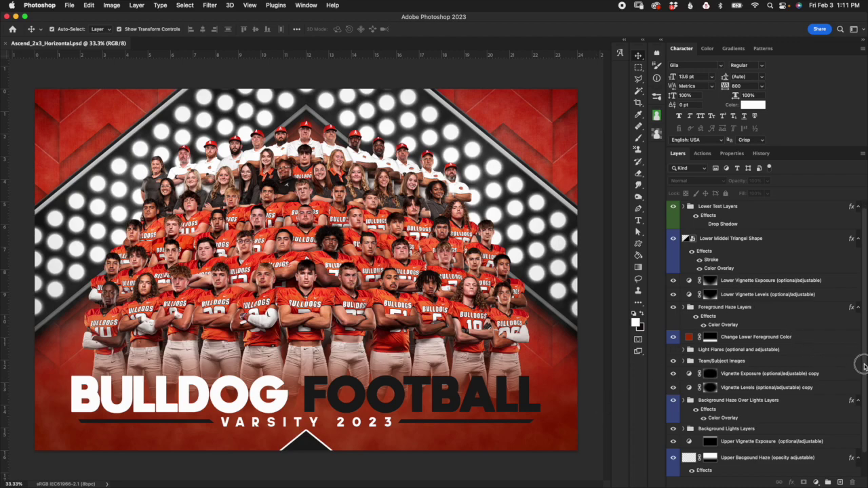
scroll(860, 367, down, 1)
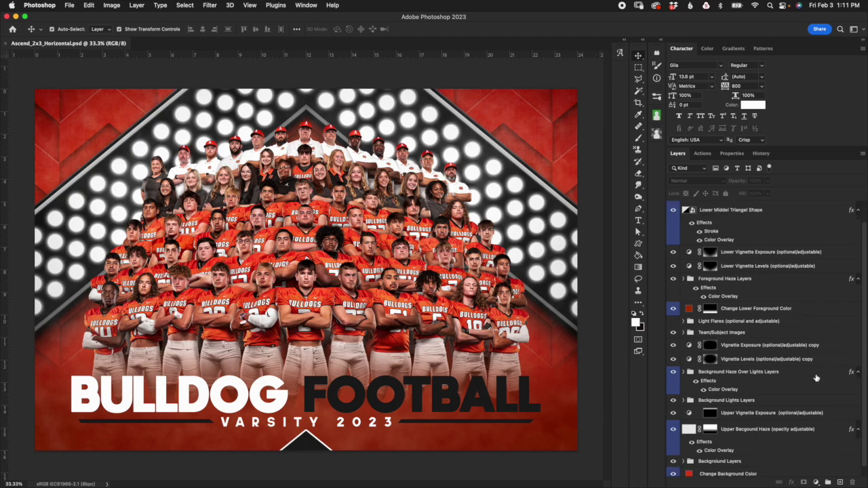
click(765, 334)
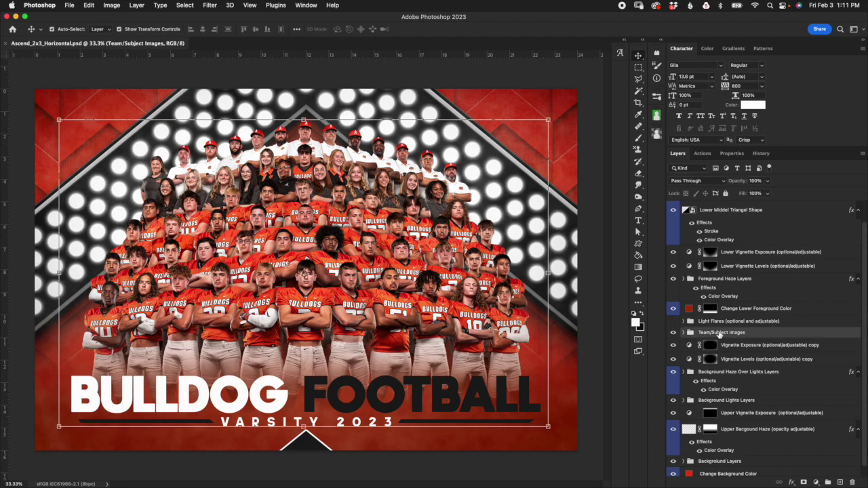
click(683, 333)
click(714, 350)
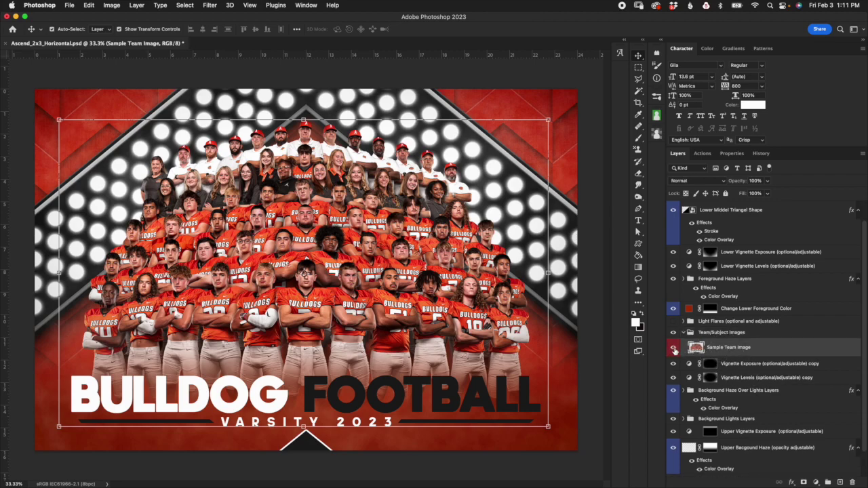
- Toggle the Sample Team Image layer's visibility, leaving it hidden, and collapse the Team/Subject Images group
click(676, 349)
click(676, 349)
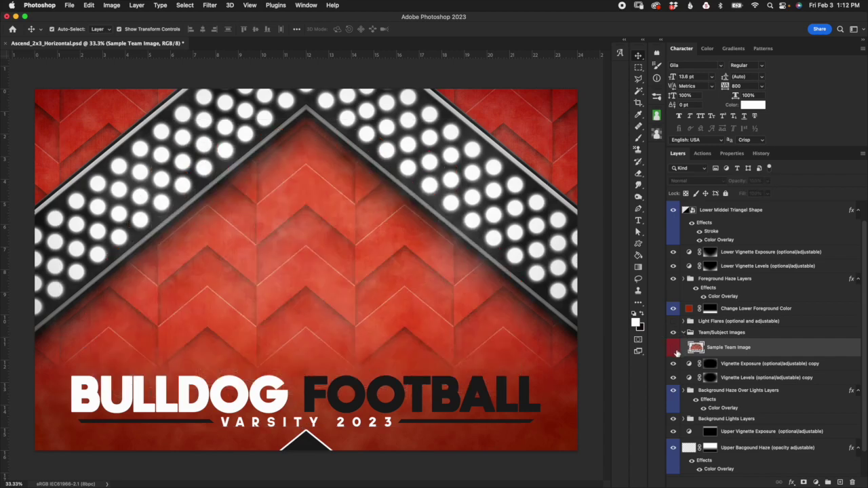
click(676, 350)
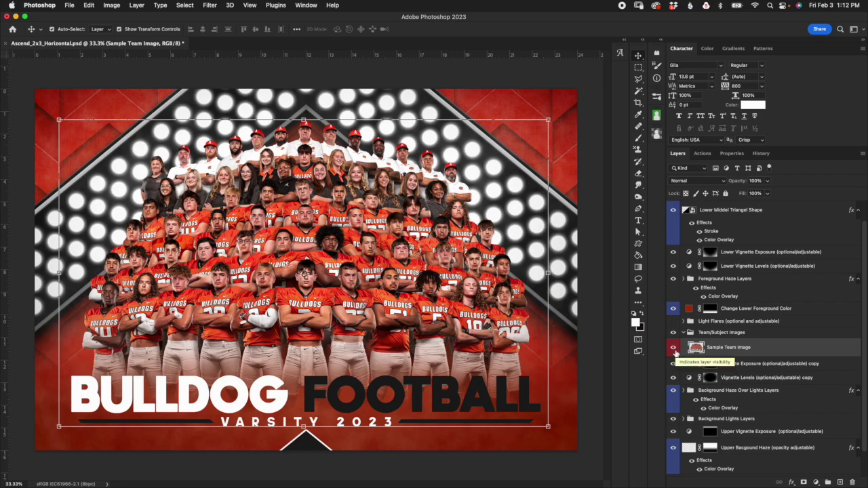
click(675, 349)
click(675, 349)
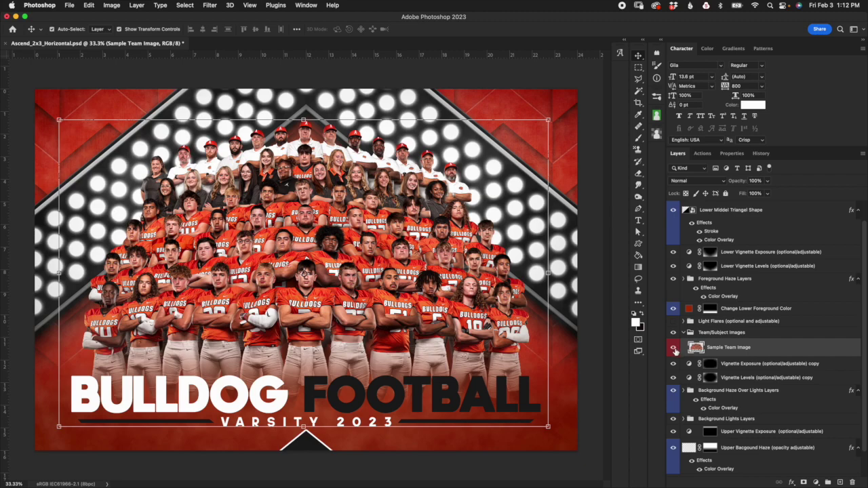
click(675, 348)
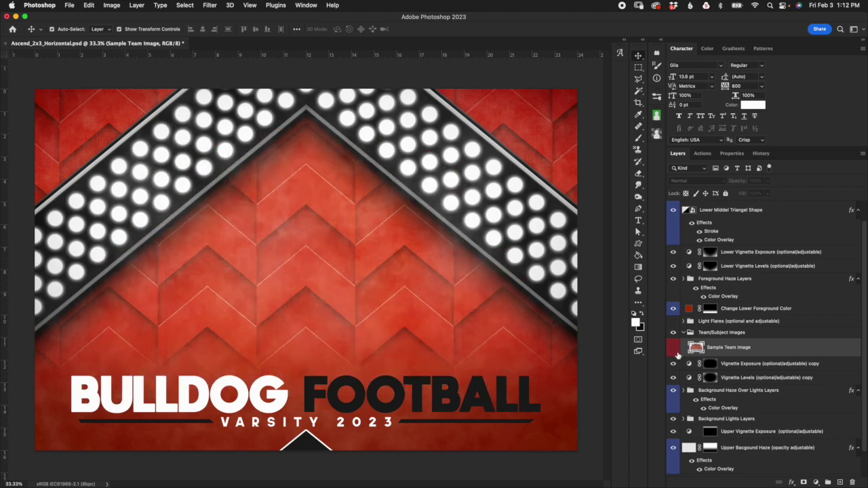
click(690, 309)
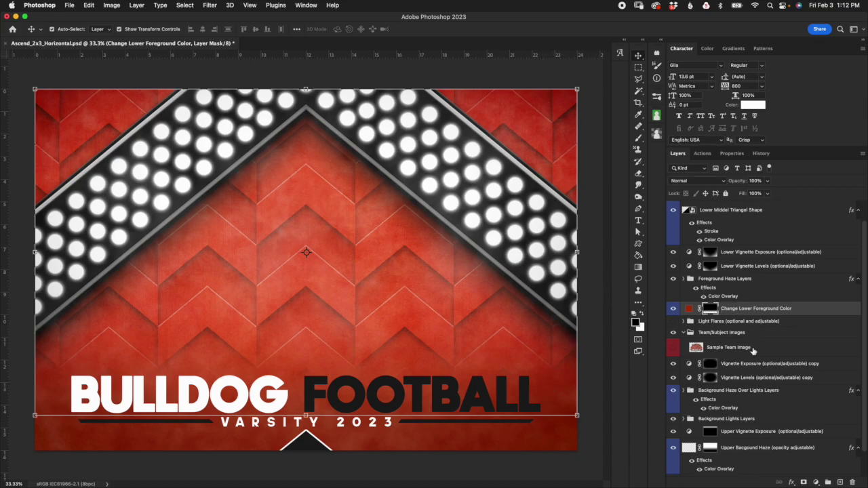
click(683, 334)
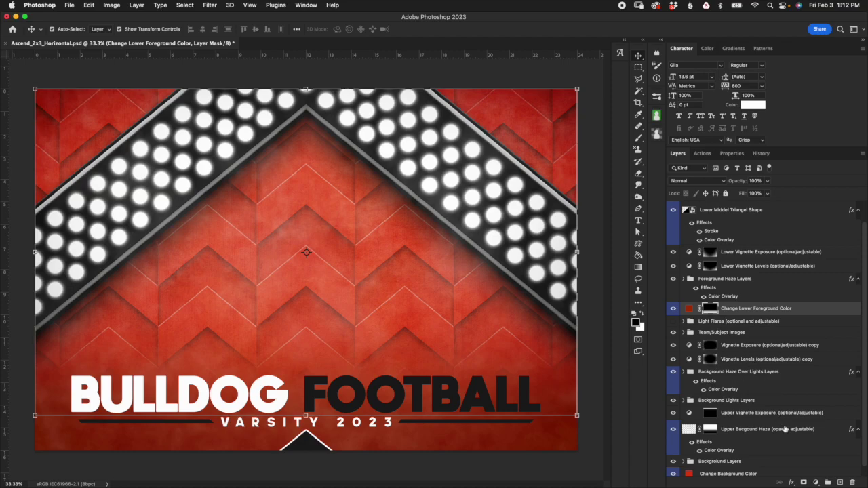
- Try enlarging the Light Flares and Background Lights Layers groups together to about 144% and shifting them upward
click(730, 324)
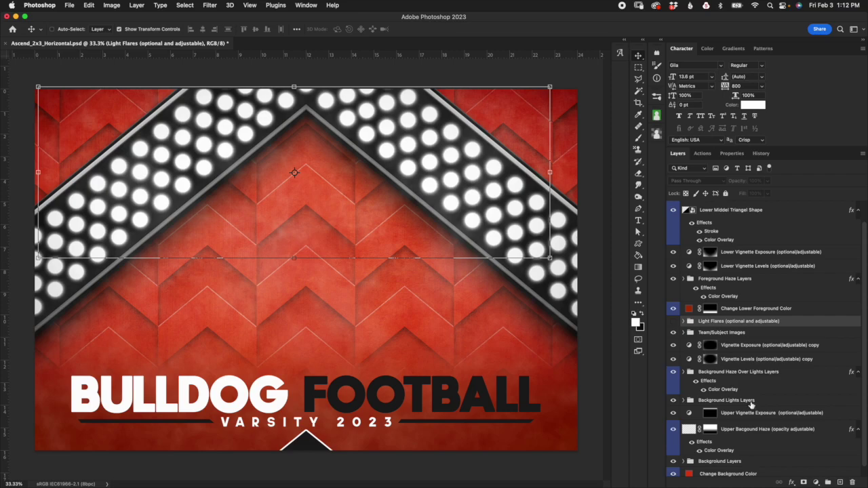
super+click(750, 405)
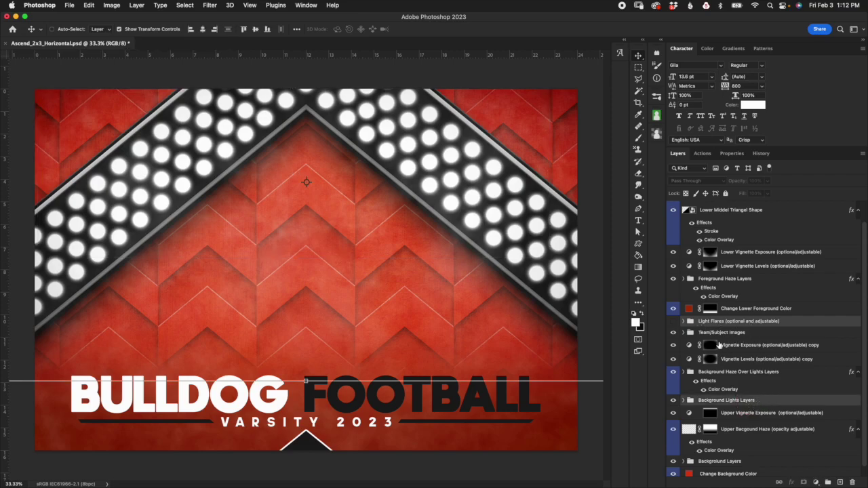
click(306, 382)
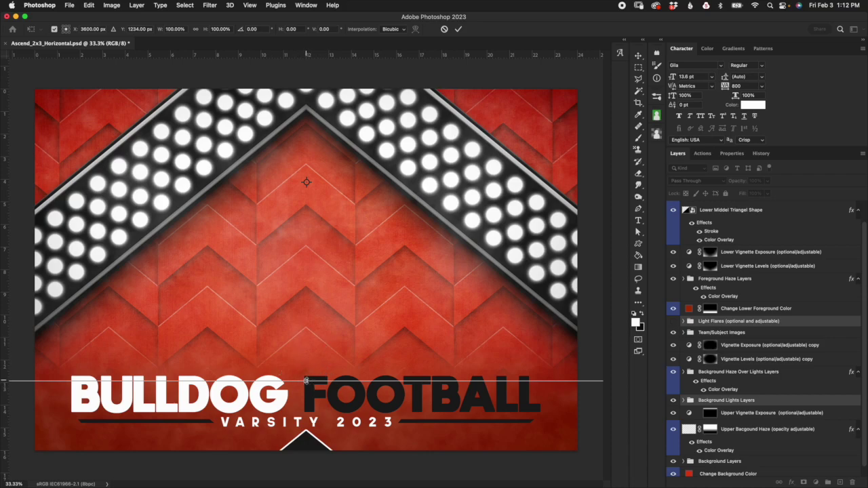
click(305, 381)
drag(306, 380, 305, 485)
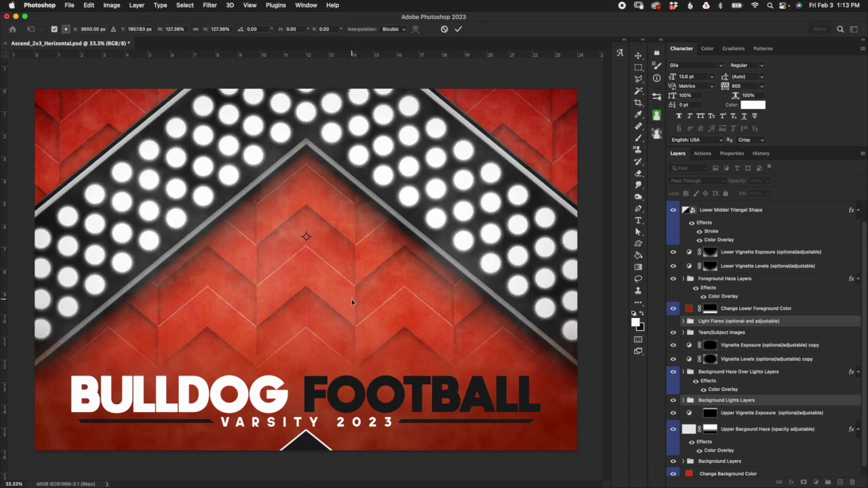
scroll(351, 299, down, 5)
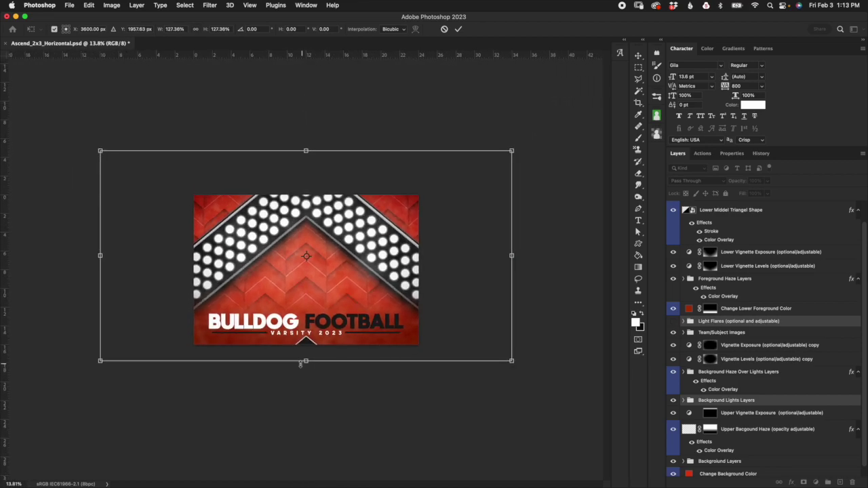
mouse_move(306, 361)
mouse_down()
mouse_move(310, 464)
mouse_move(316, 309)
mouse_move(312, 352)
mouse_move(323, 409)
mouse_move(313, 361)
mouse_move(312, 391)
mouse_move(313, 357)
mouse_move(310, 373)
mouse_up()
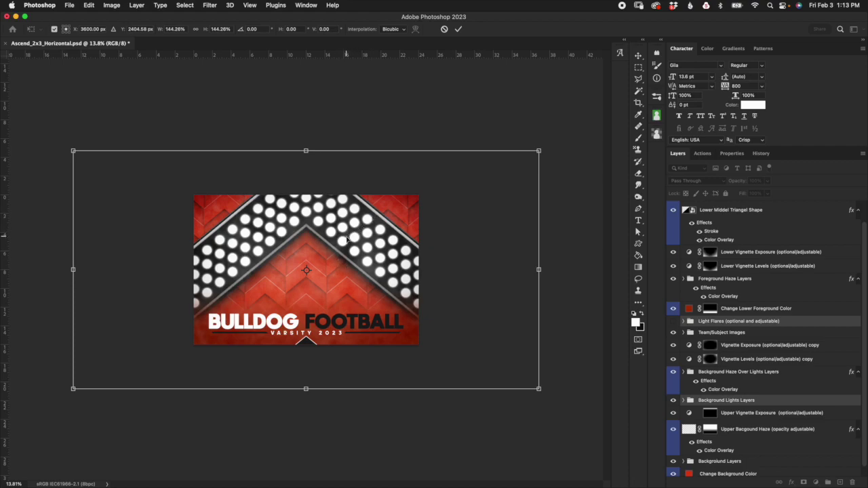
drag(347, 239, 351, 219)
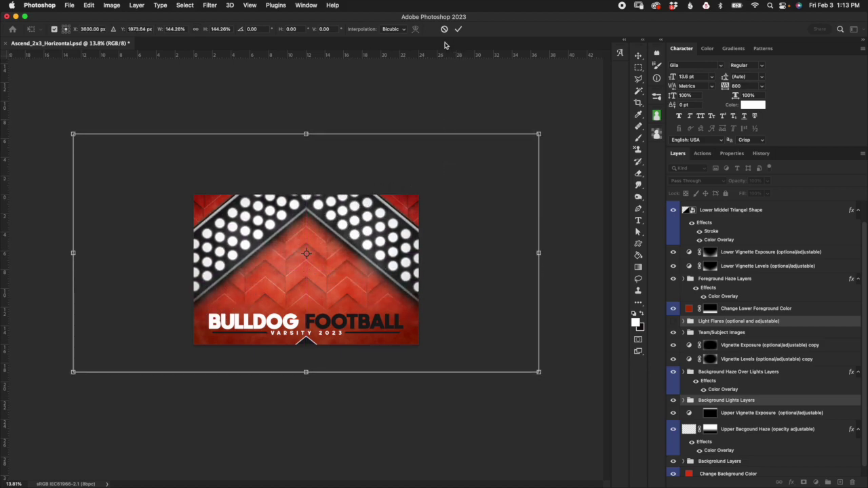
click(444, 29)
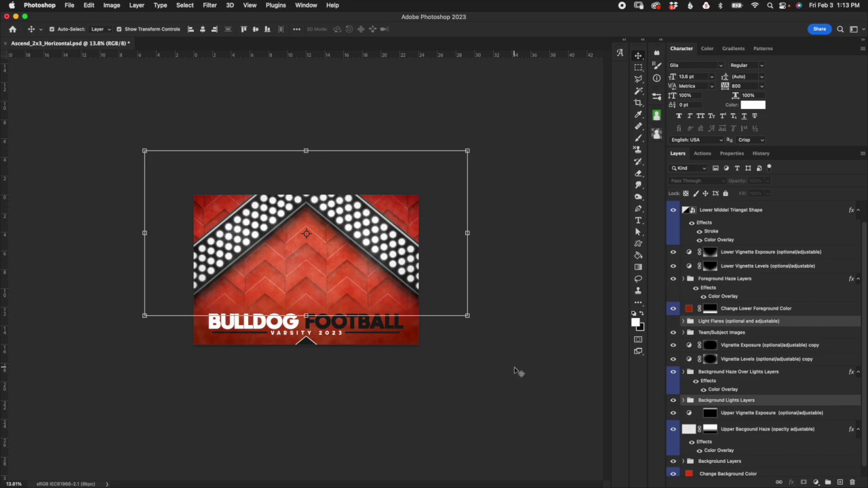
- Expand the Lower Text Layers group and select its Team Name text layer
scroll(859, 354, up, 1)
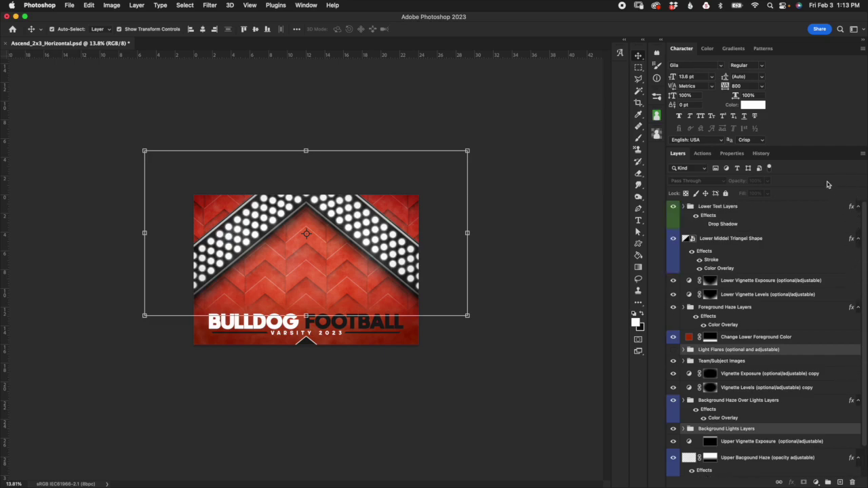
click(720, 206)
click(684, 207)
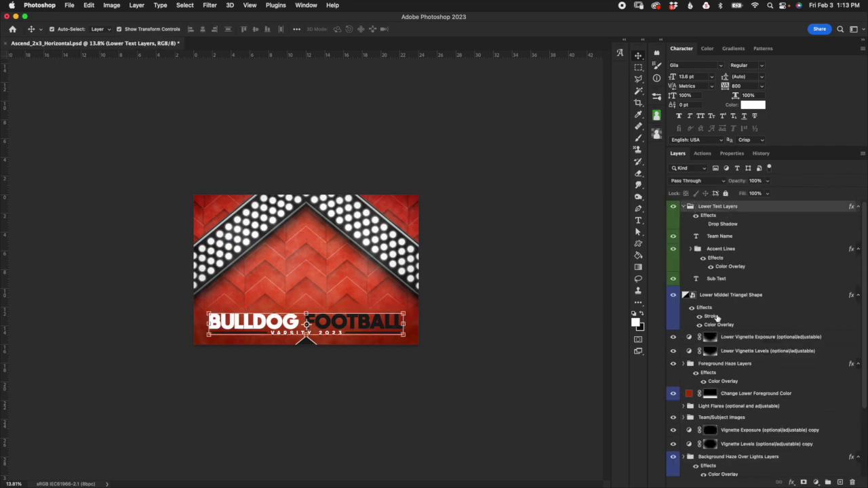
click(739, 243)
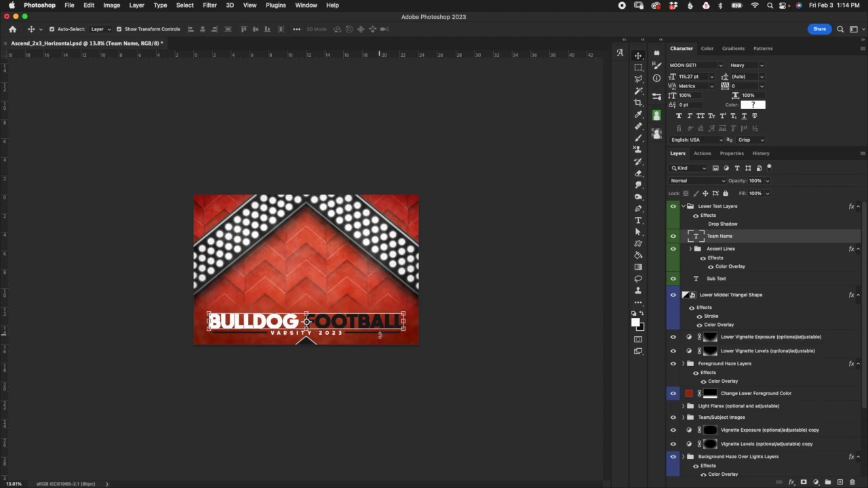
- Expand the Accent Lines group and select its two line layers in turn to identify each line beside the sub text
click(719, 249)
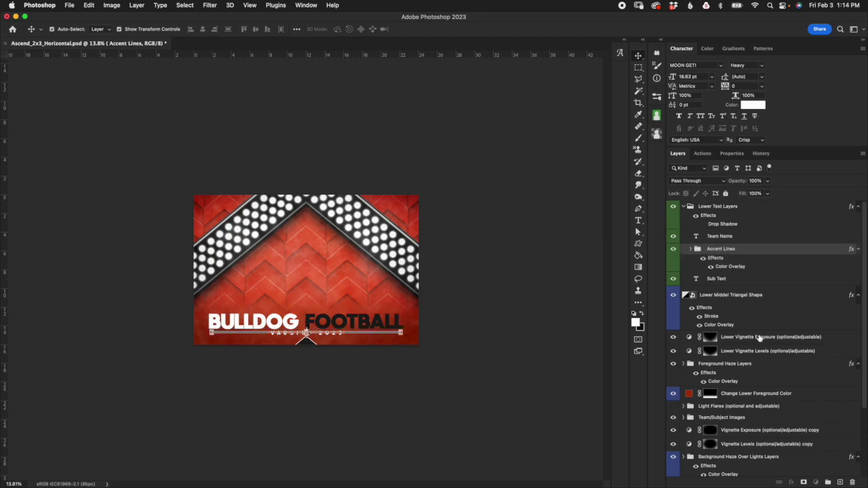
click(690, 249)
click(738, 287)
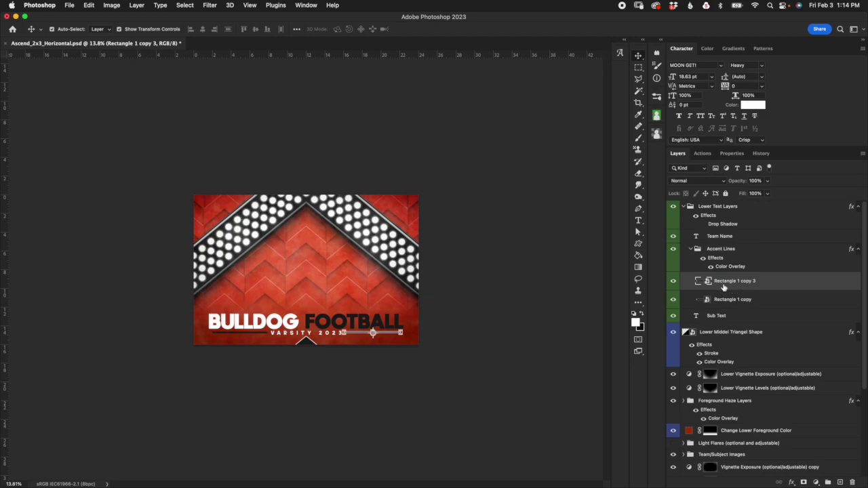
scroll(397, 353, up, 3)
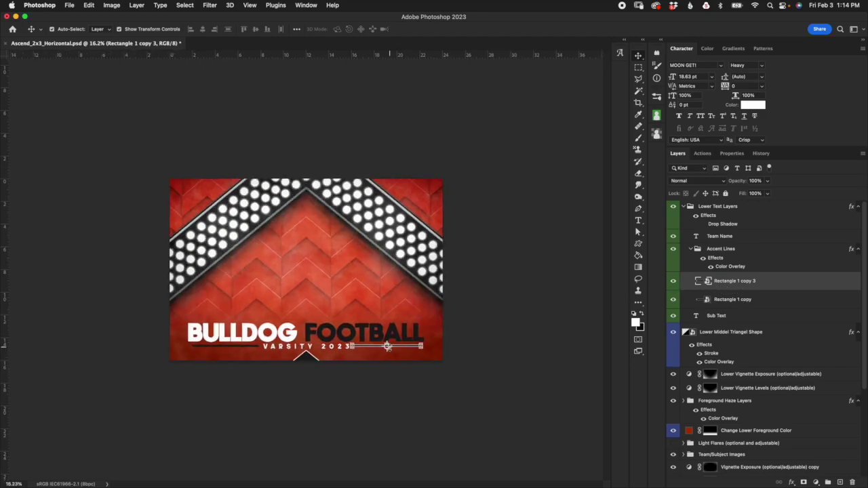
scroll(397, 352, up, 2)
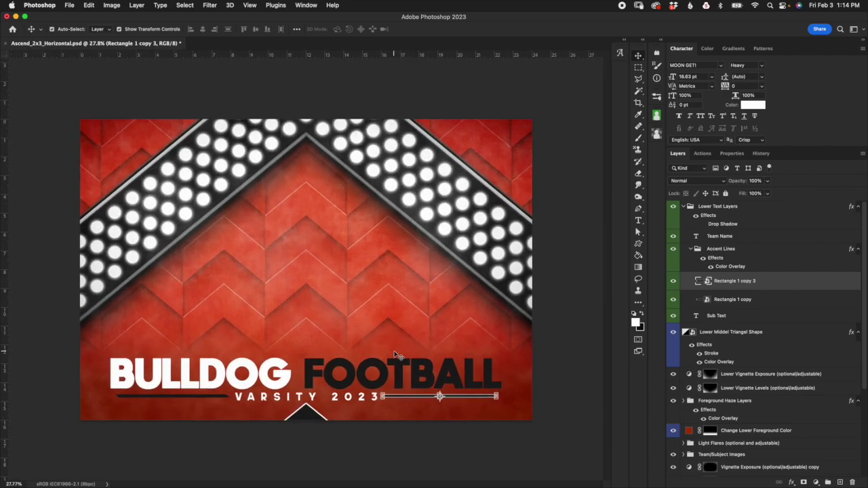
click(733, 300)
scroll(488, 380, up, 1)
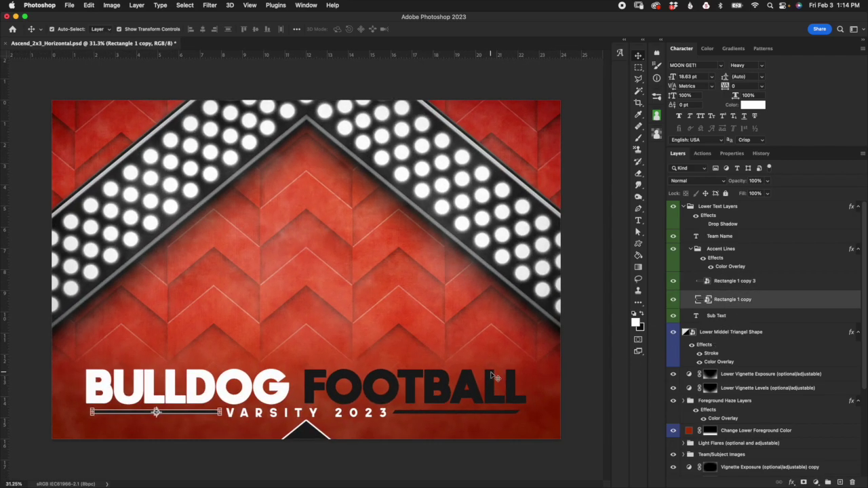
scroll(509, 360, up, 1)
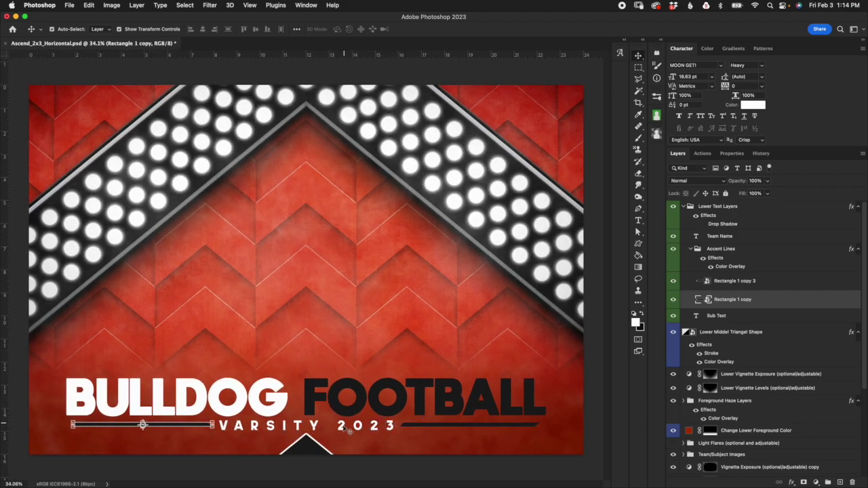
scroll(391, 428, up, 1)
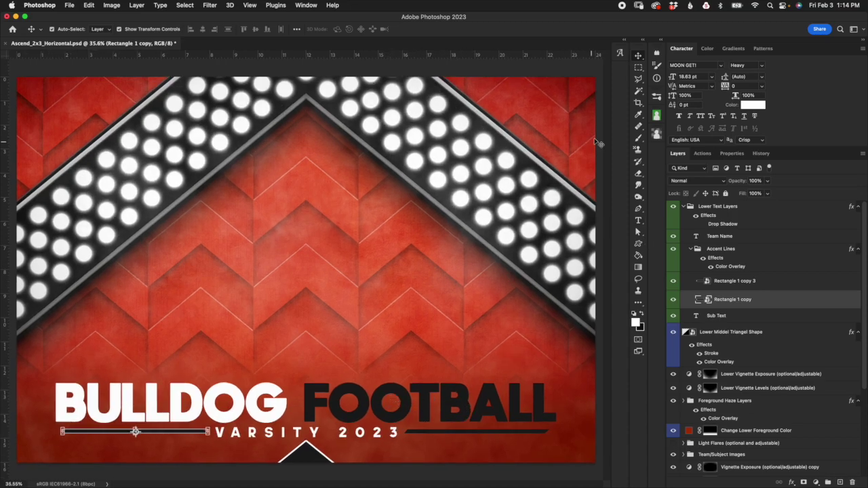
- Delete the Rectangle 1 copy 3 accent line beneath the word FOOTBALL
click(729, 285)
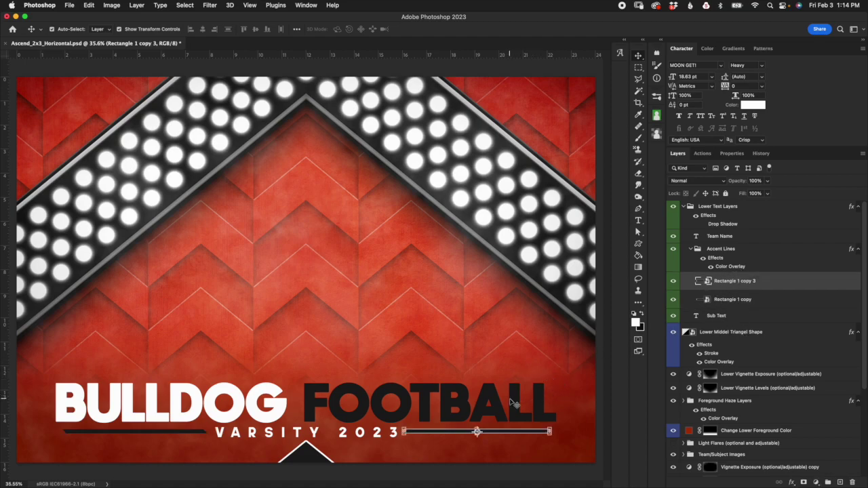
scroll(516, 397, up, 1)
drag(609, 307, 610, 370)
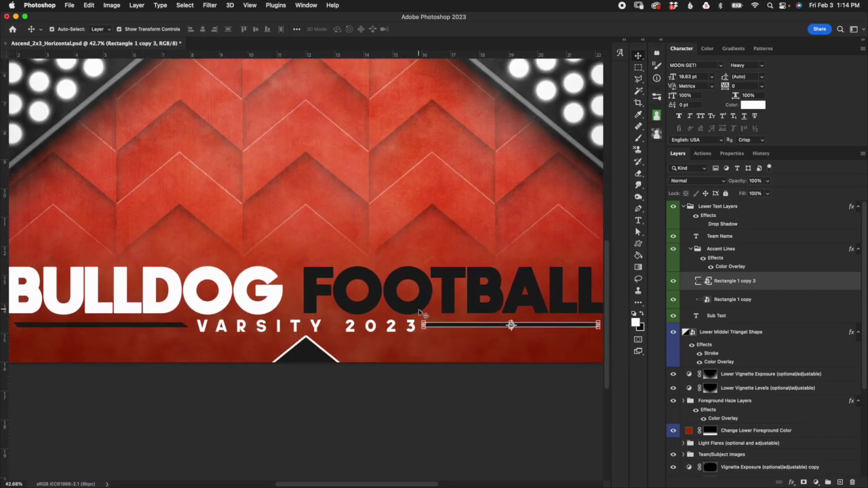
scroll(581, 223, down, 1)
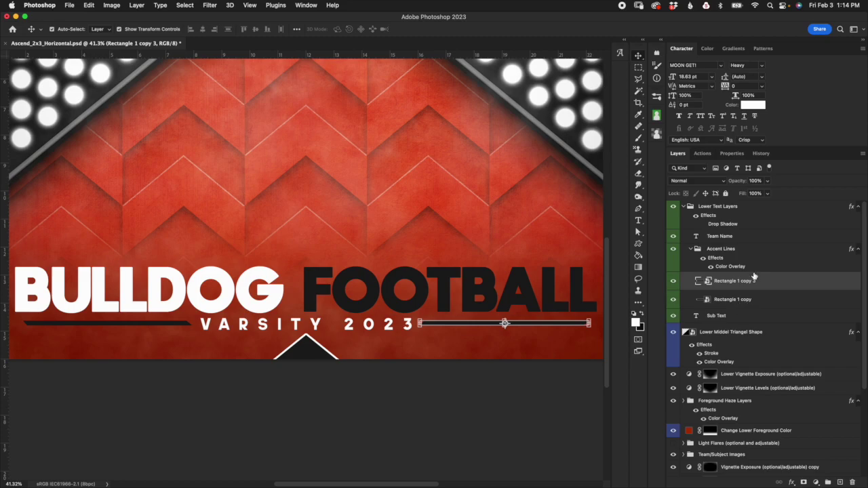
key(BackSpace)
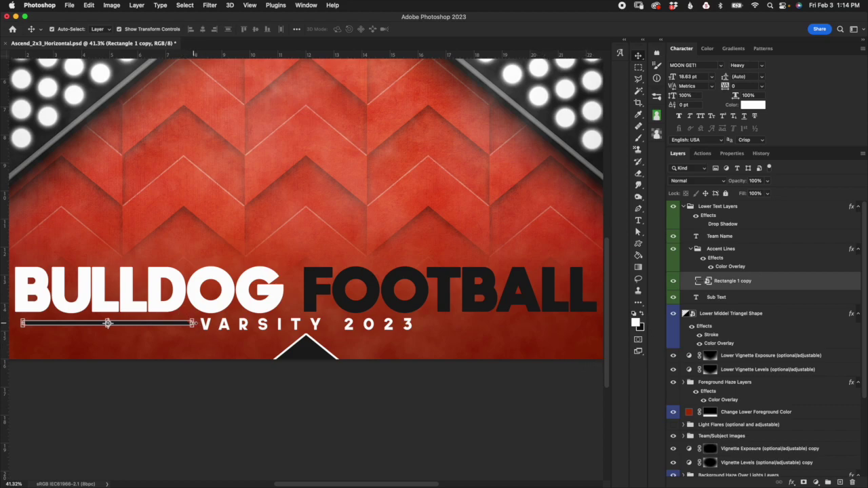
key(super+t)
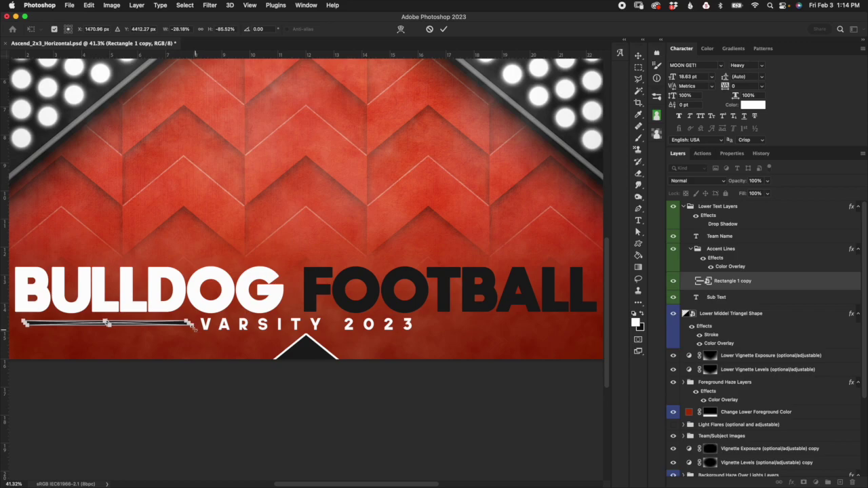
key(super+equal)
scroll(257, 341, up, 3)
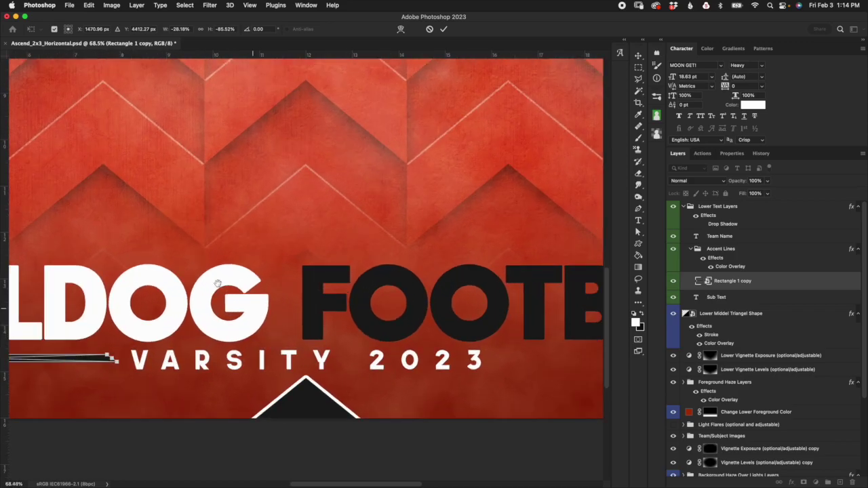
drag(200, 252, 422, 233)
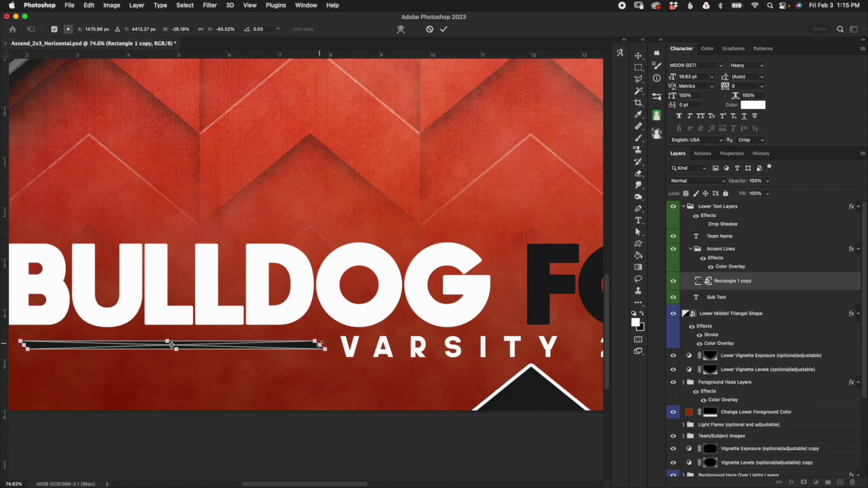
drag(321, 345, 372, 332)
click(429, 28)
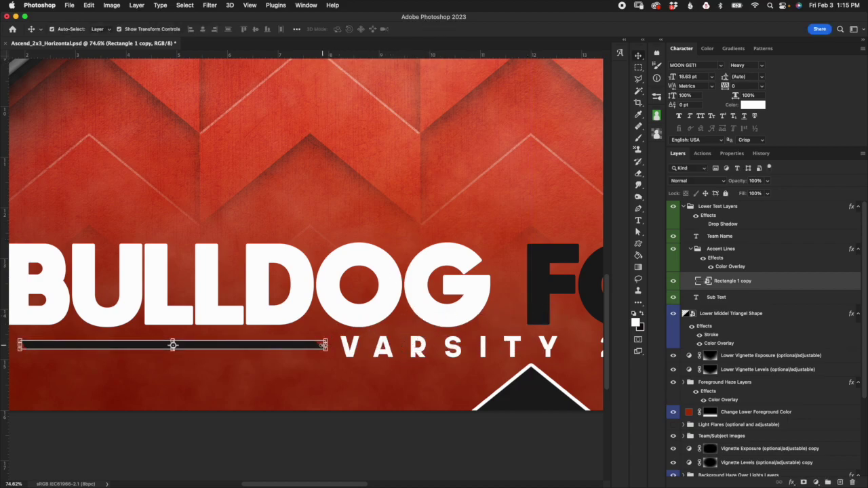
- Shorten the Rectangle 1 copy accent line beneath BULLDOG from its inner end to about 21.25% width
drag(173, 346, 172, 345)
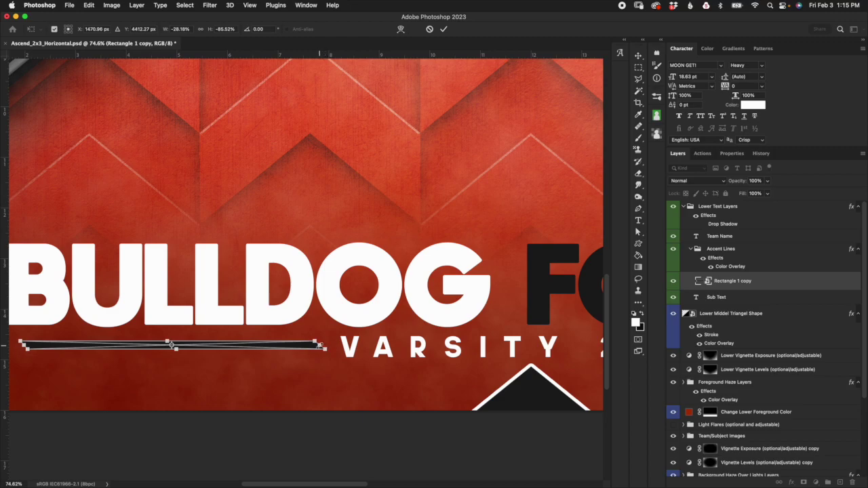
drag(319, 345, 254, 355)
click(444, 29)
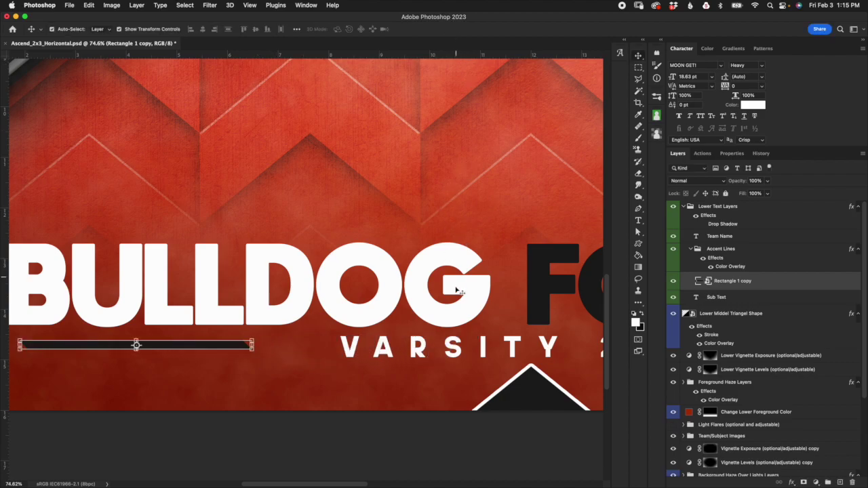
- Duplicate the shortened accent line layer as Rectangle 1 copy 2 in the same document
scroll(475, 312, down, 3)
scroll(478, 316, down, 2)
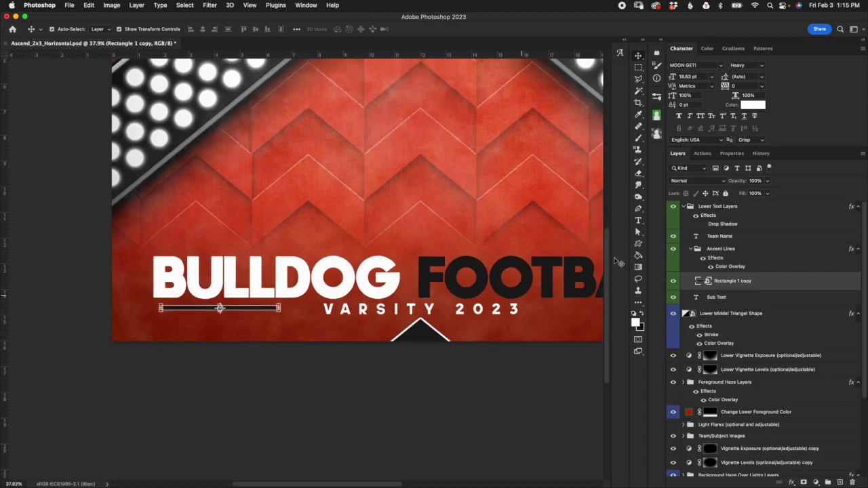
right_click(785, 285)
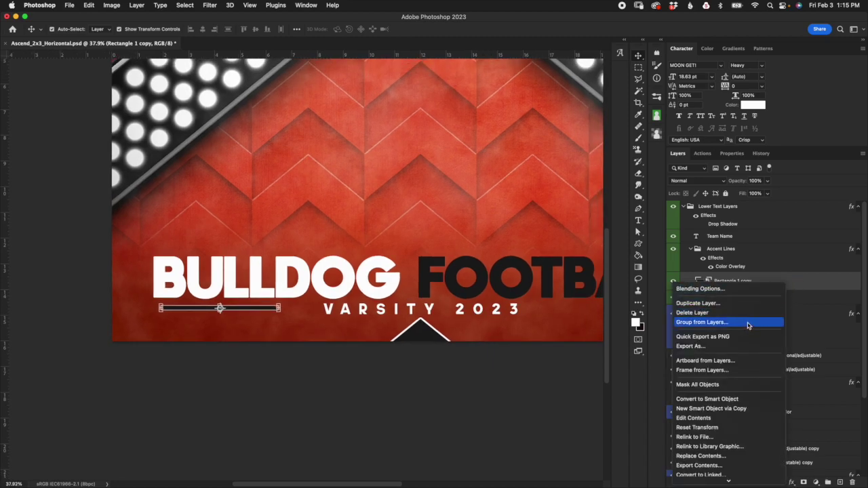
click(746, 303)
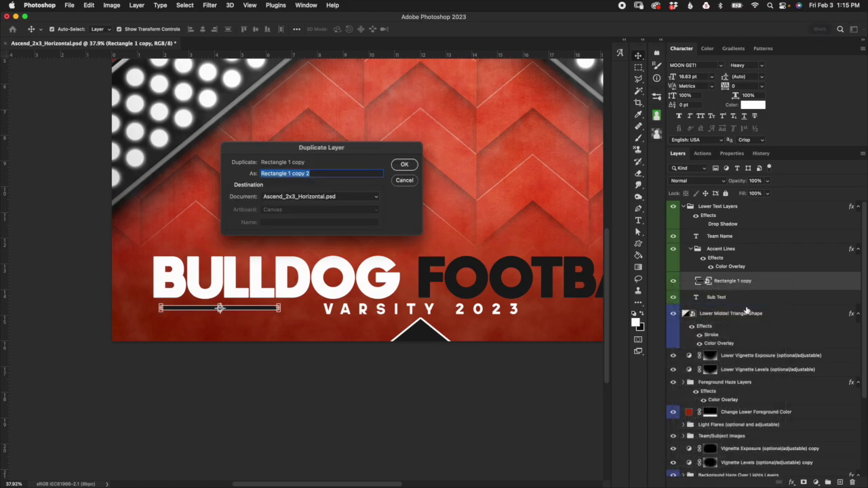
click(405, 167)
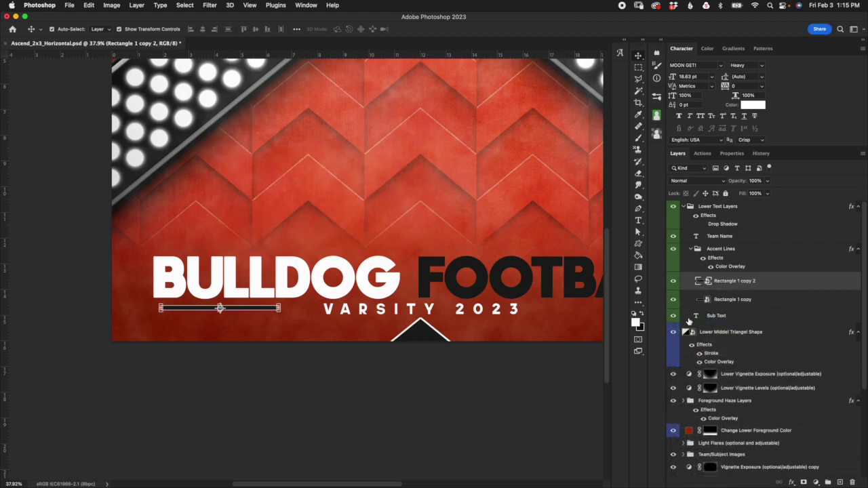
- Flip the duplicated accent line horizontally so its angled end faces the opposite way
scroll(300, 314, up, 5)
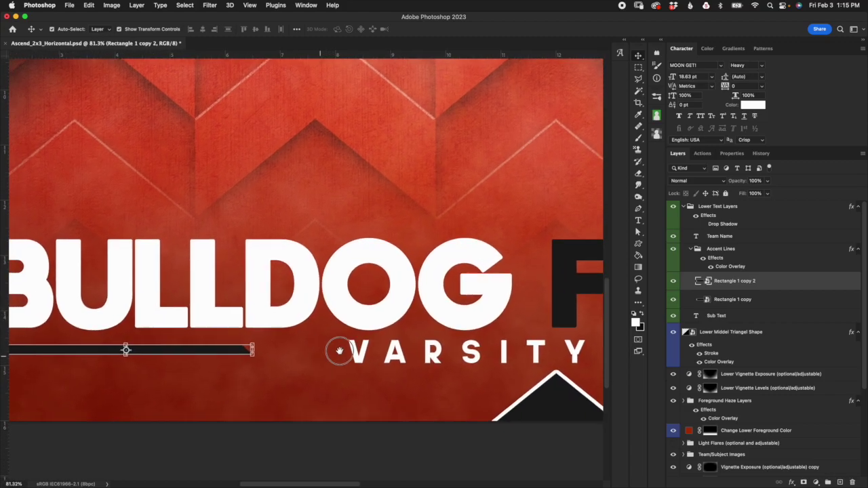
drag(331, 353, 414, 338)
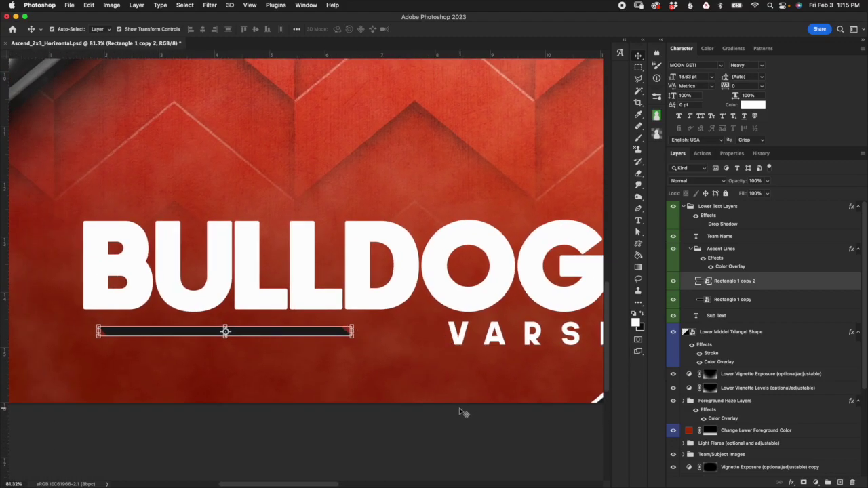
click(89, 5)
mouse_move(128, 189)
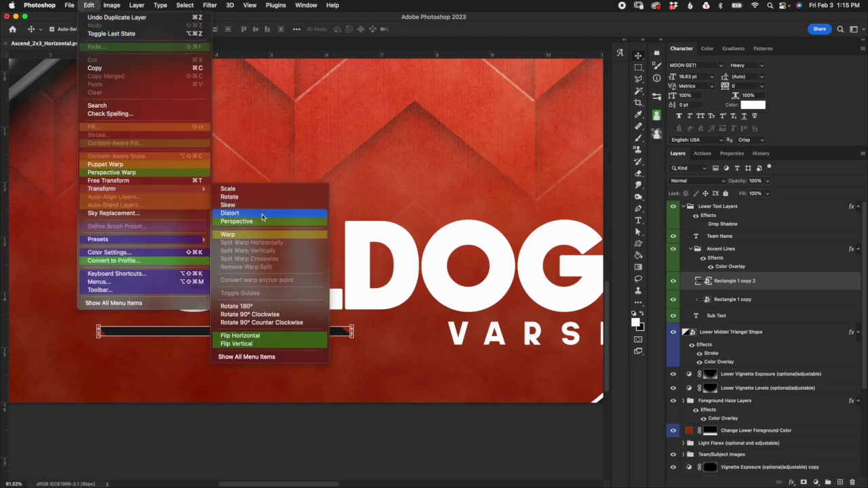
click(277, 337)
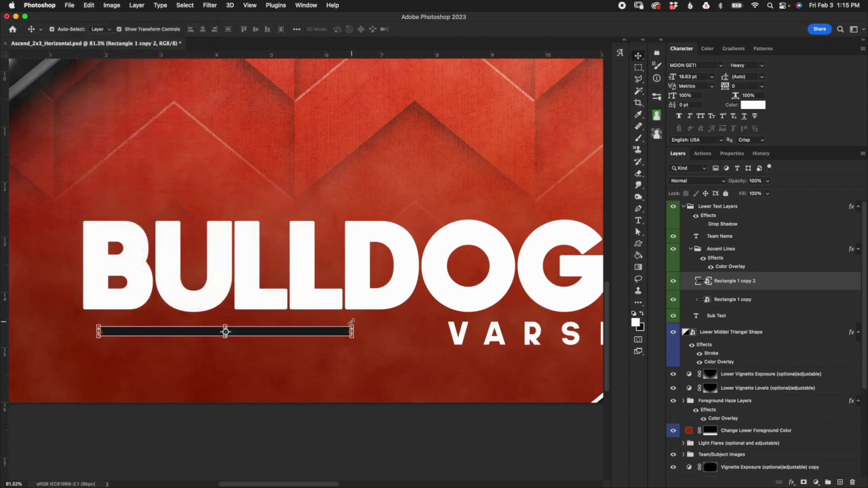
- Move the flipped accent line straight across to beneath FOOTBALL and nudge it slightly toward the sub text
drag(353, 323, 341, 337)
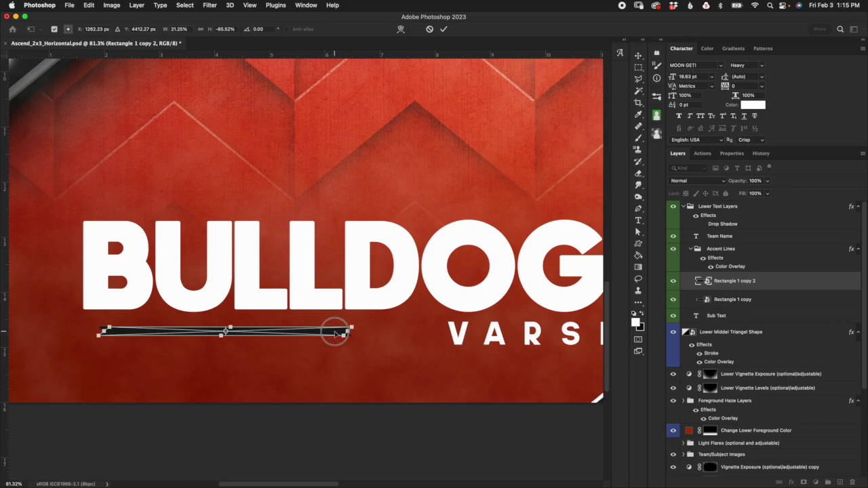
drag(336, 335, 377, 332)
scroll(448, 351, down, 6)
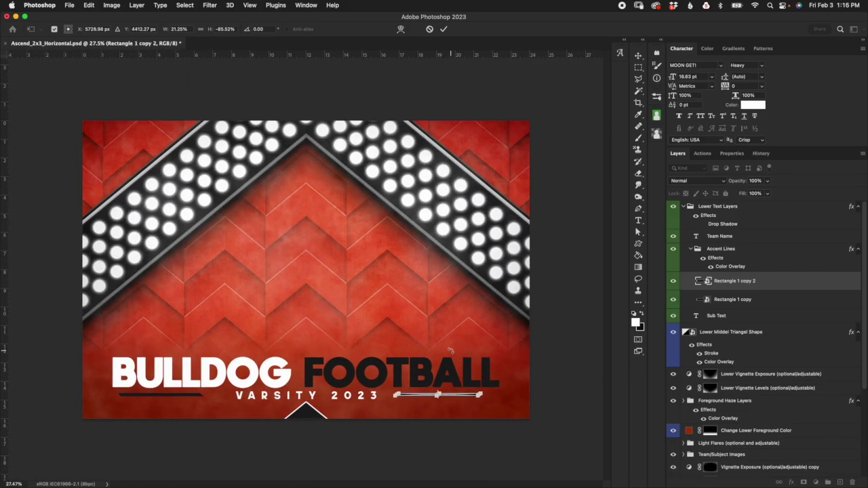
key(Left)
key(Left)
key(Left)
key(Left)
- Center the Accent Lines group horizontally on the whole canvas, clearing the canvas selection when done
click(785, 259)
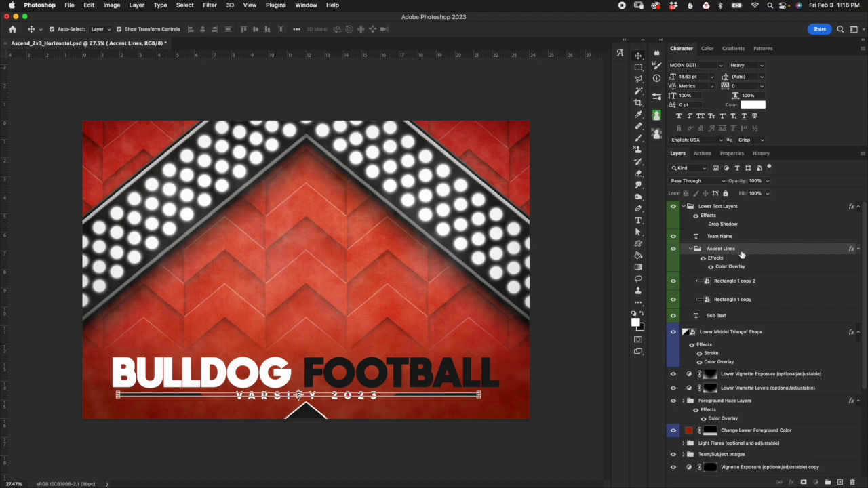
click(191, 8)
click(189, 17)
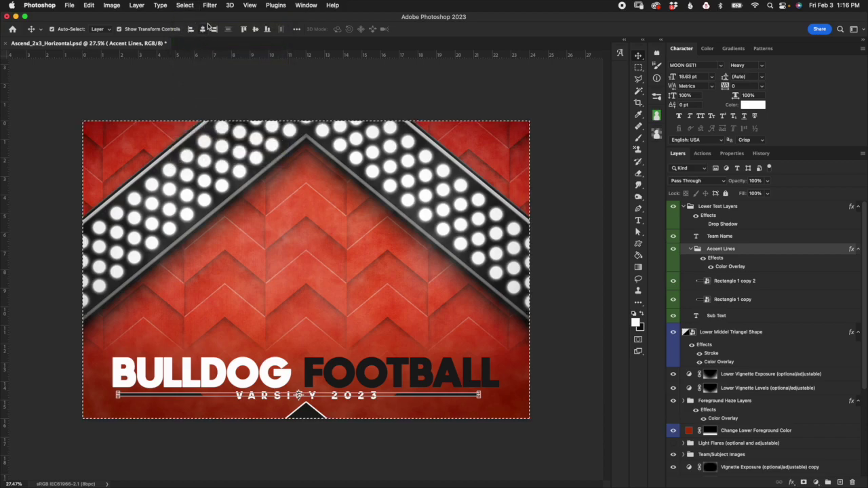
click(202, 29)
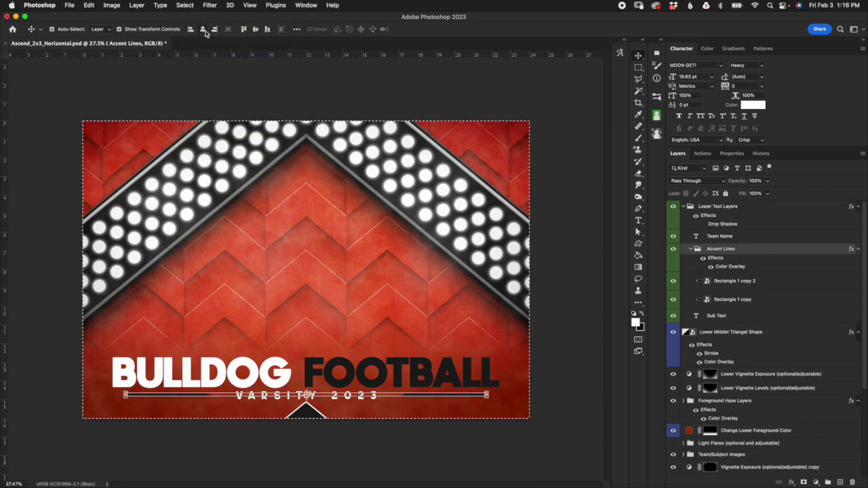
click(214, 76)
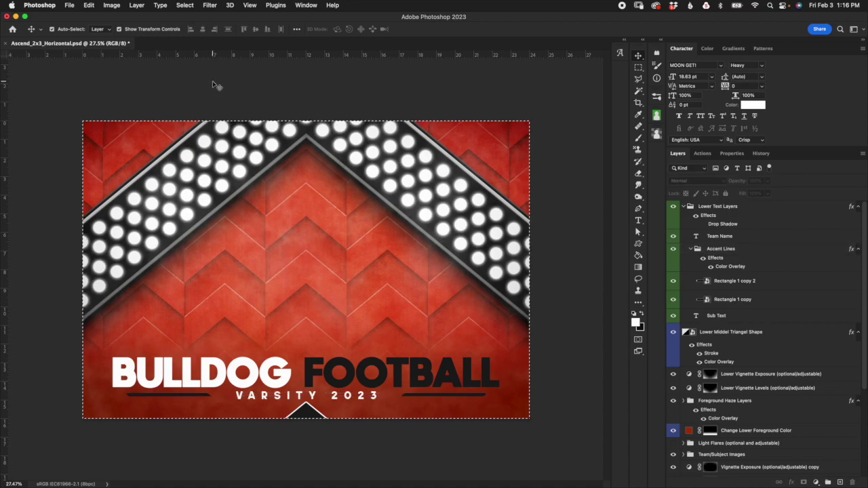
click(185, 5)
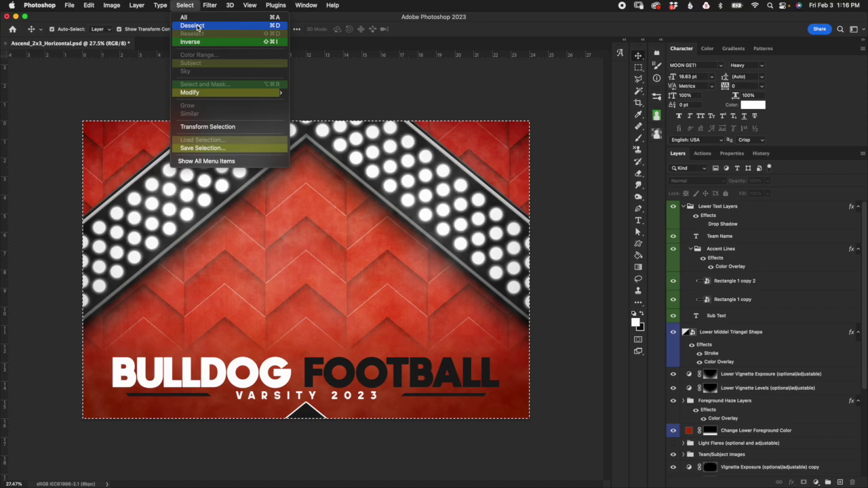
click(198, 26)
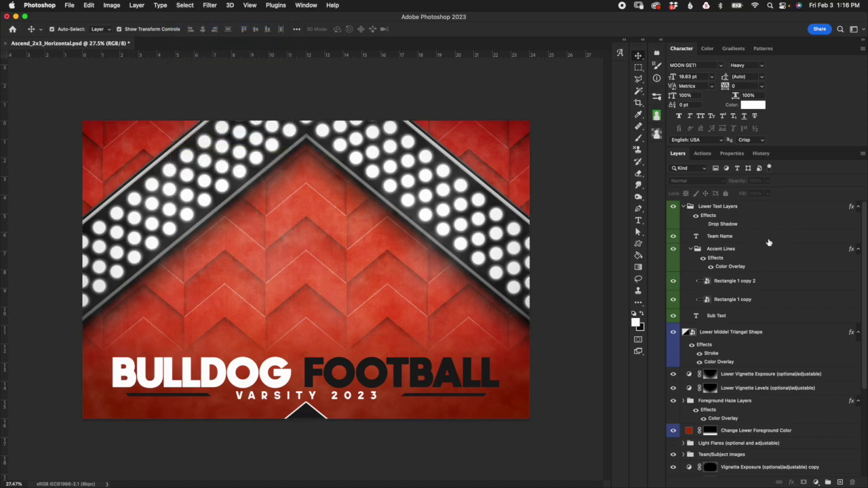
- Undo the accent line edits back to the original pair of long lines, including the deleted Rectangle 1 copy 3
key(super+z)
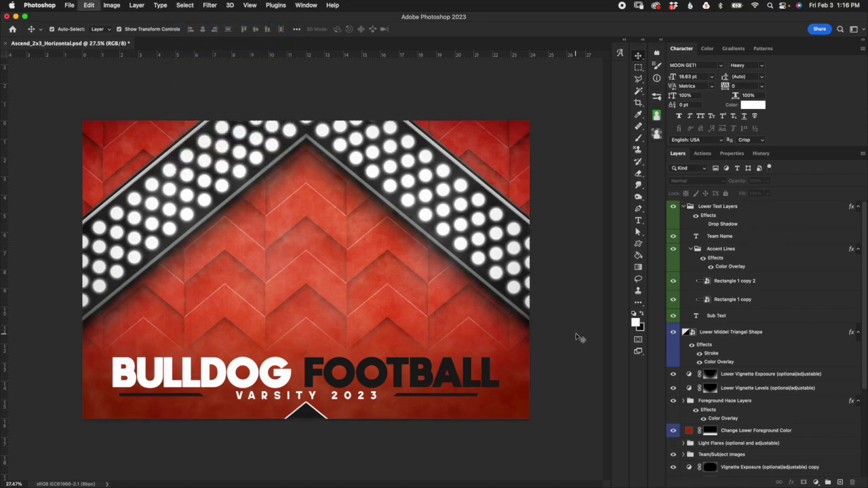
key(super+z)
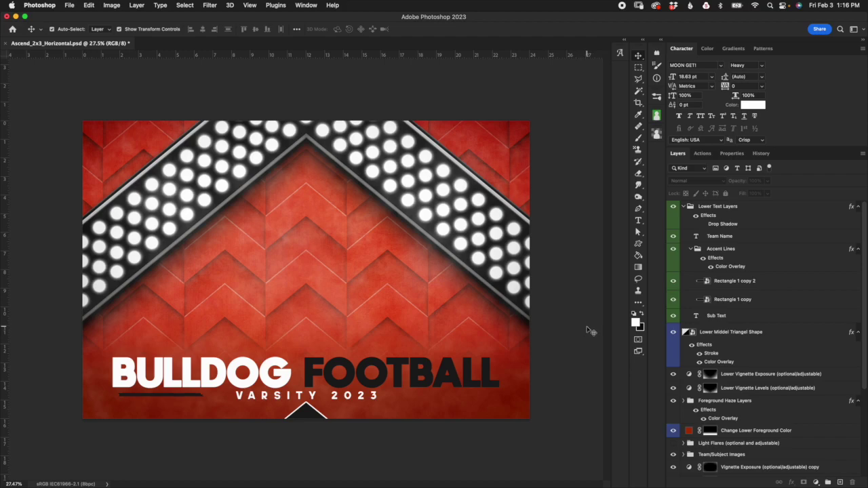
key(super+z)
key(super+z)
key(super+z)
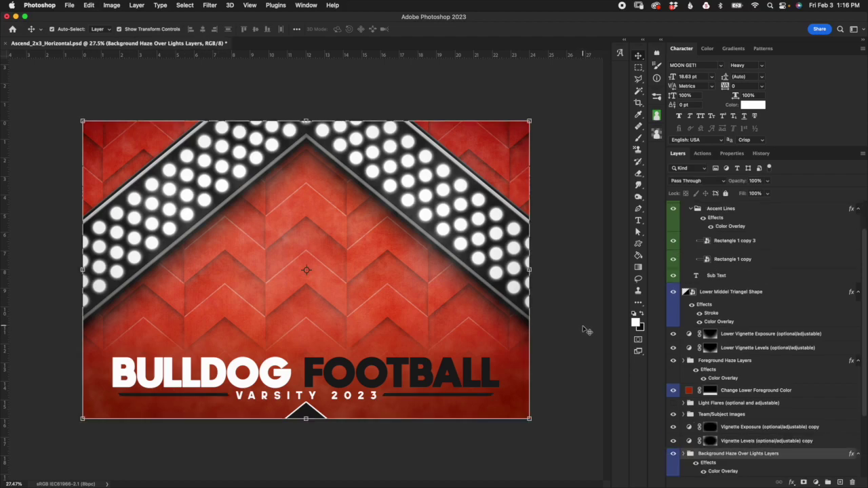
key(super+z)
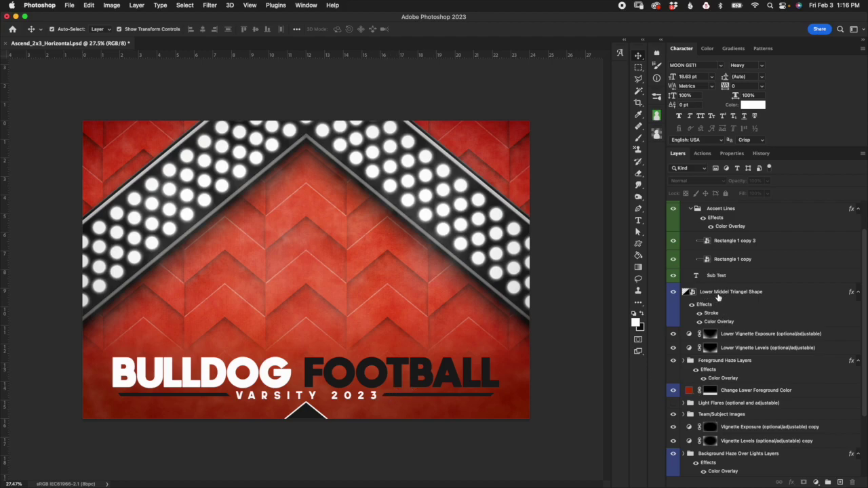
- Shorten both accent lines evenly by masking the Accent Lines group with an inverted rectangular selection around VARSITY 2023, and collapse the group
click(738, 218)
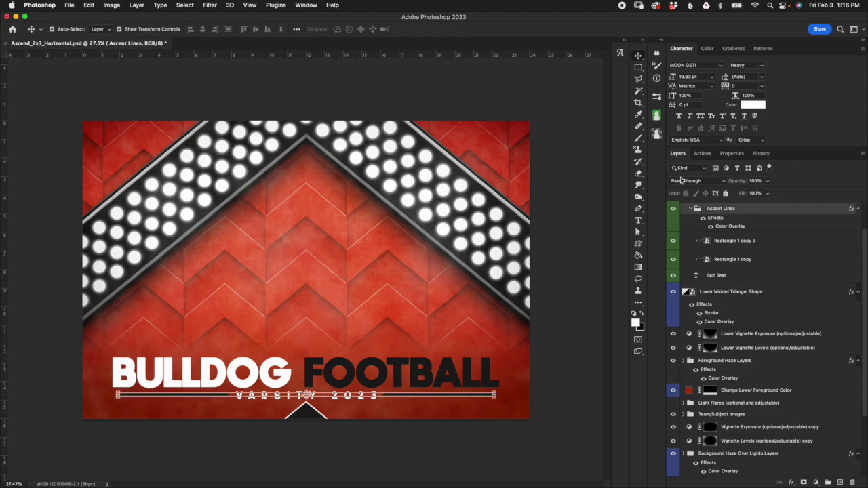
click(639, 67)
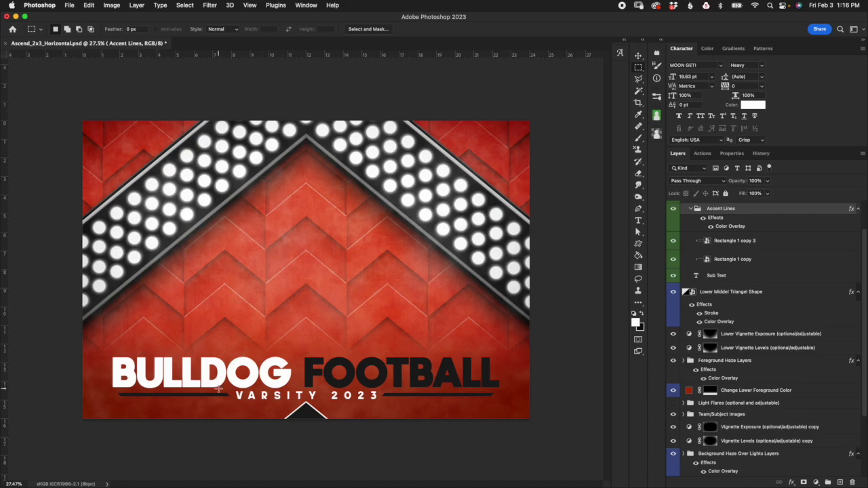
drag(215, 381, 400, 403)
click(803, 482)
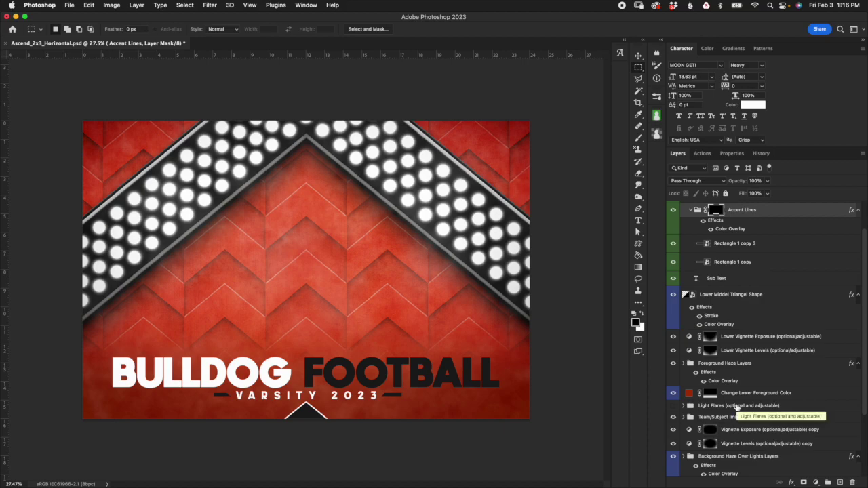
key(super+i)
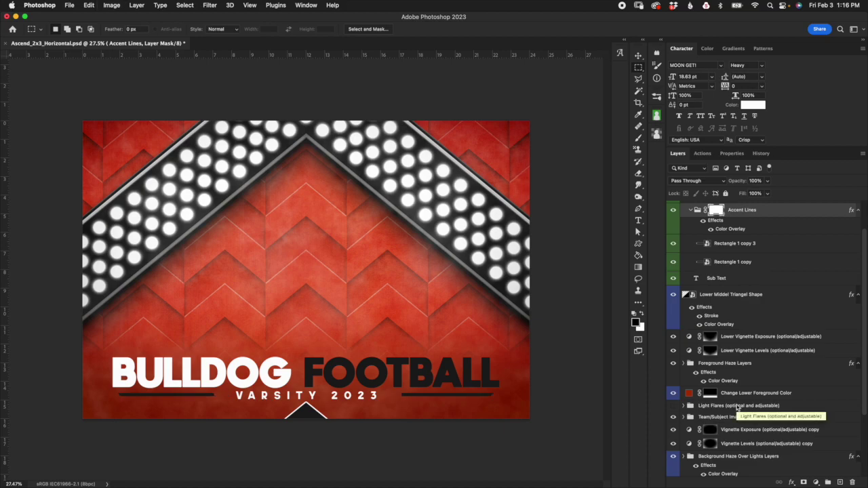
click(691, 210)
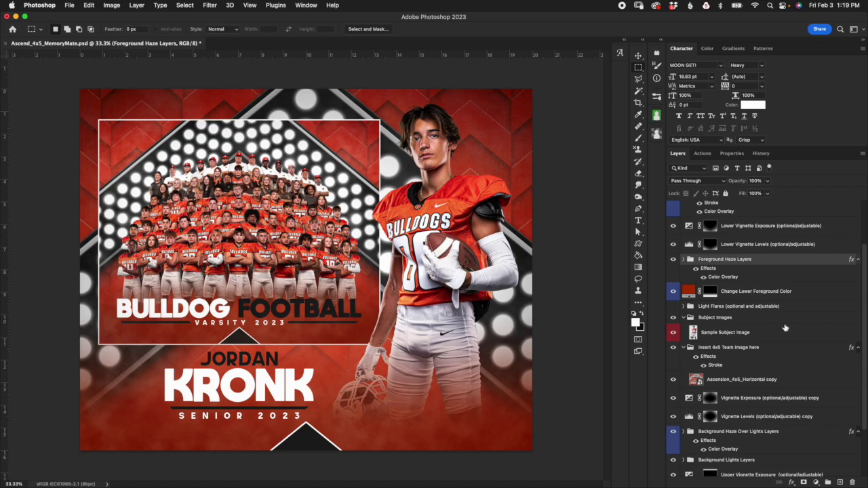
- Examine the memory mate template's Subject Images and Insert 4x5 Team Image here groups, selecting the Sample Subject Image layer and team image group
click(726, 317)
click(683, 317)
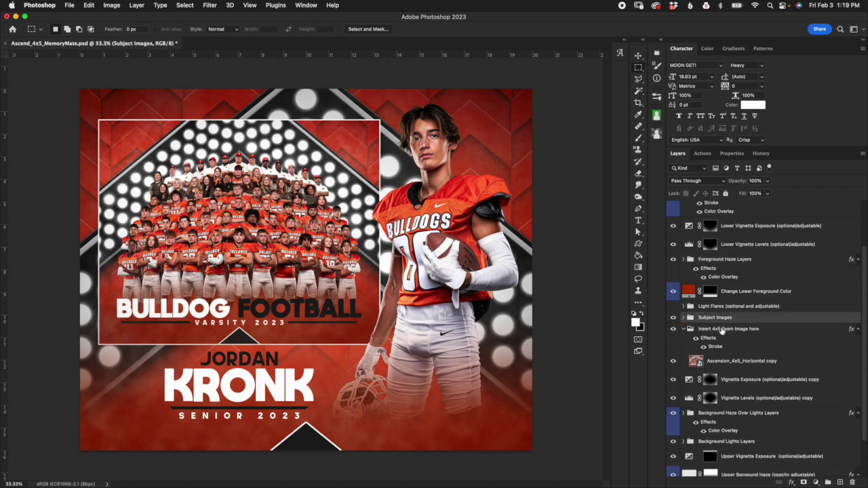
click(683, 329)
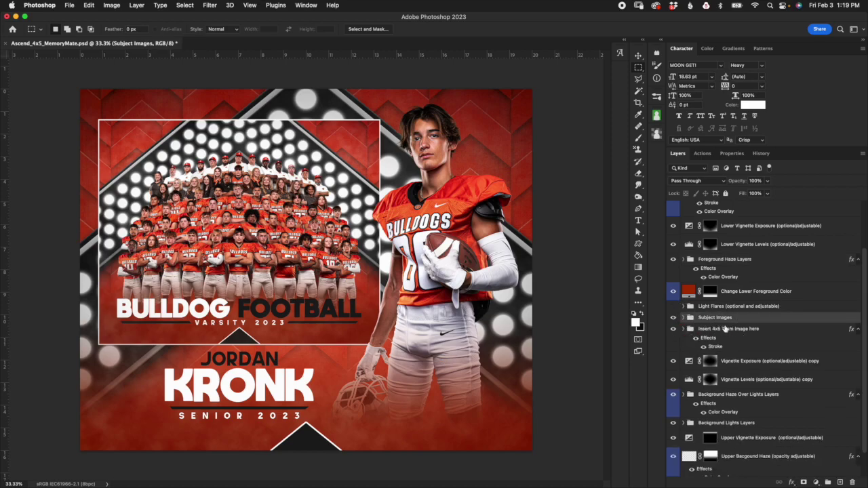
click(683, 317)
click(750, 333)
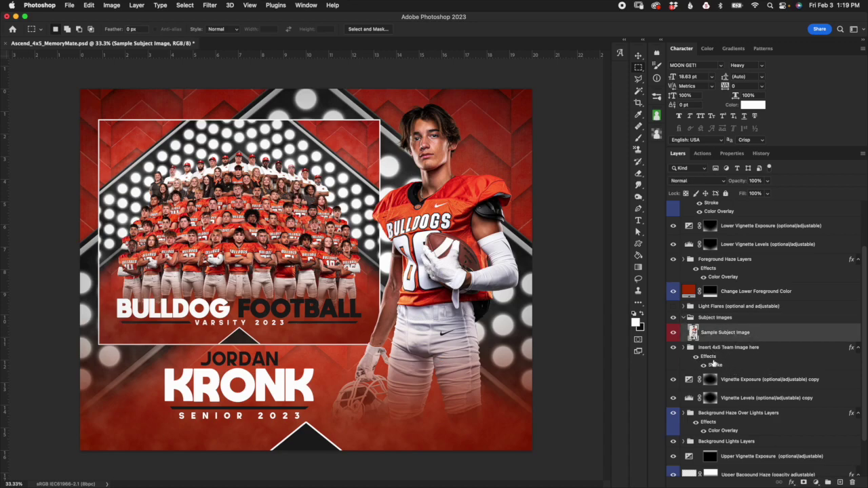
click(716, 350)
click(683, 347)
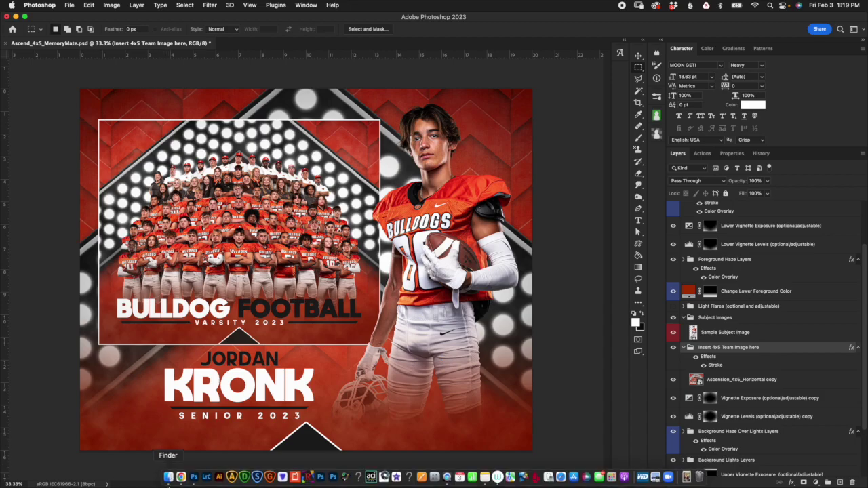
- Place Ascension_4x5_Horizontal copy.jpg from the Master Samples folder, scaled to 62.59%, over the existing framed team photo
click(171, 480)
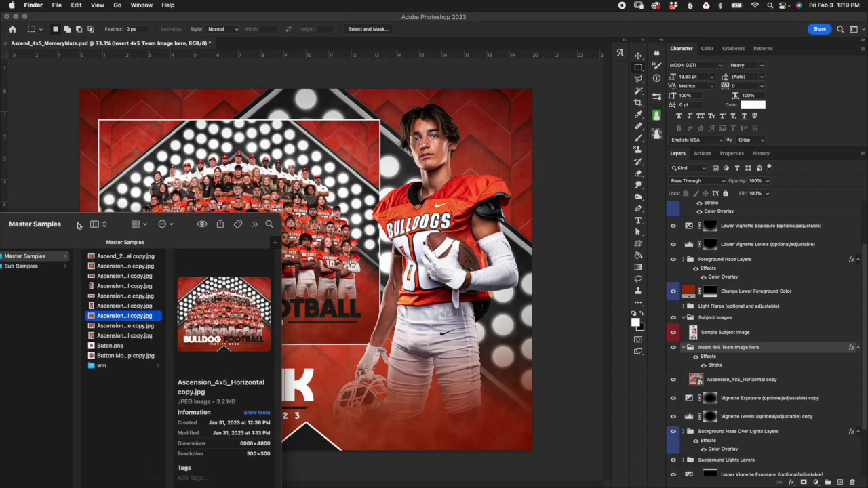
drag(155, 318, 309, 192)
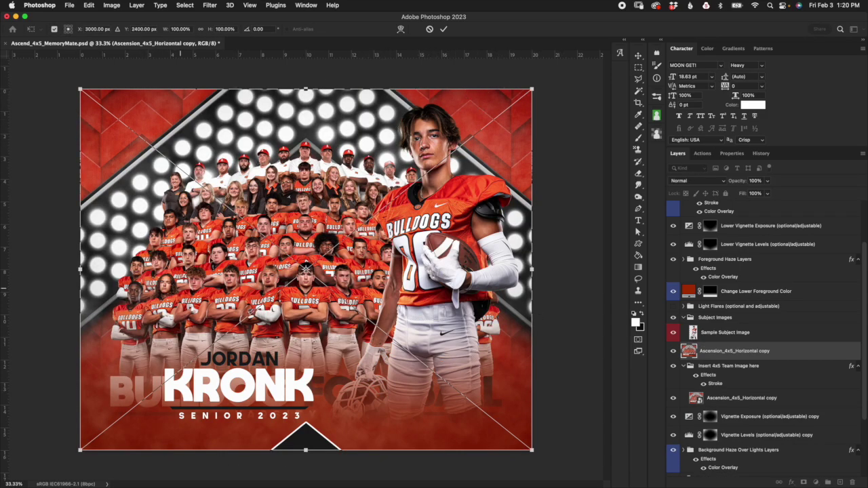
drag(533, 89, 372, 217)
drag(243, 290, 255, 193)
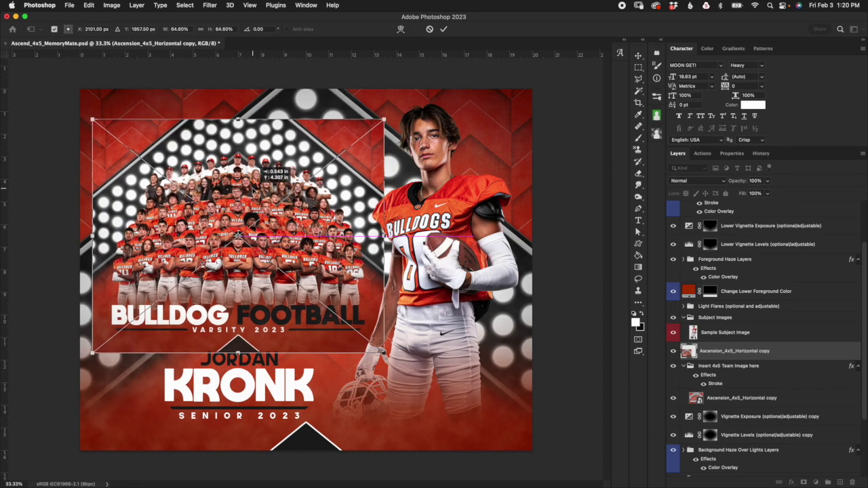
drag(384, 352, 377, 345)
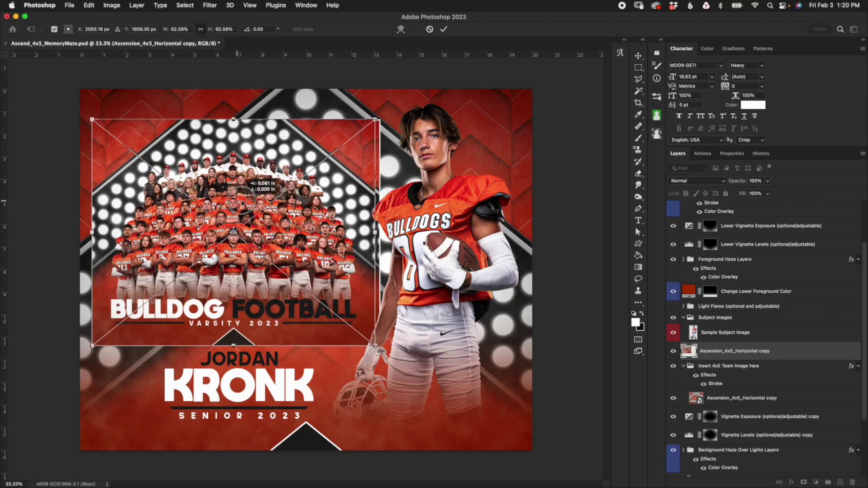
drag(271, 196, 278, 197)
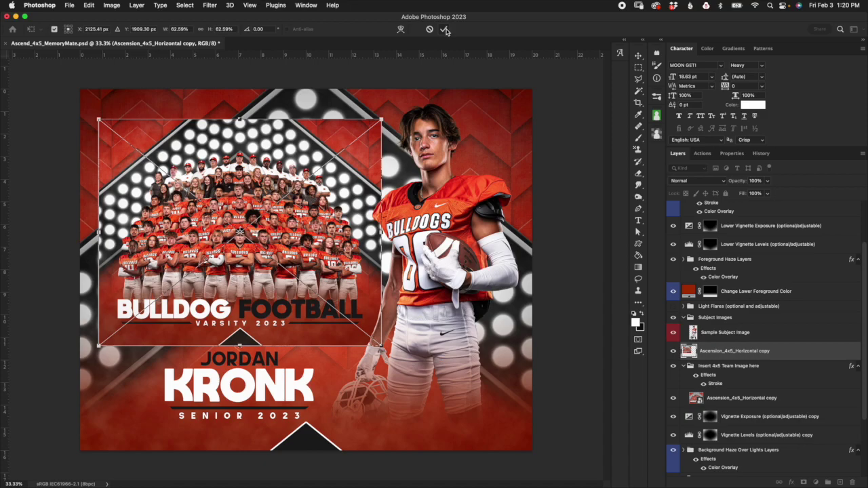
click(445, 30)
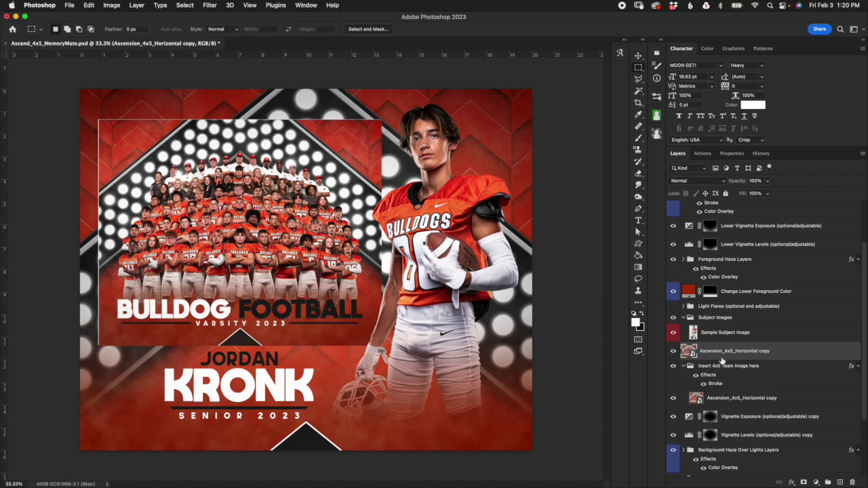
- Move the placed team image into the Insert 4x5 Team Image here group above the old image, hide the old image and select the group
drag(722, 361, 717, 377)
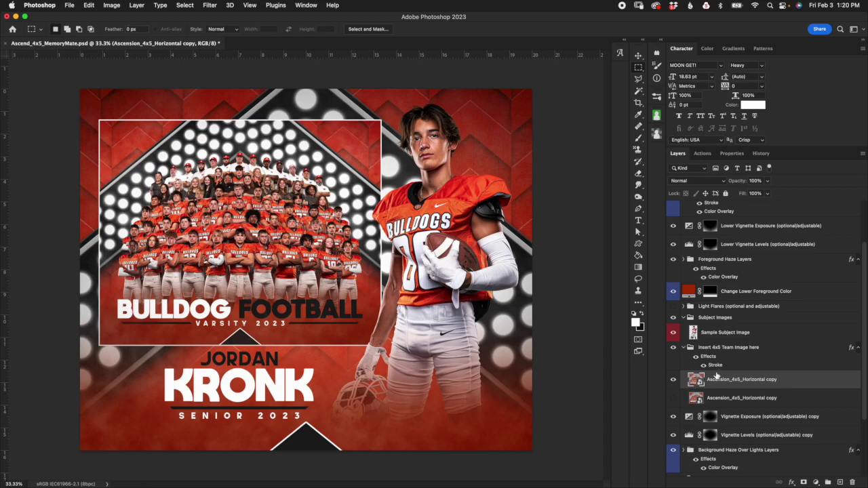
click(724, 370)
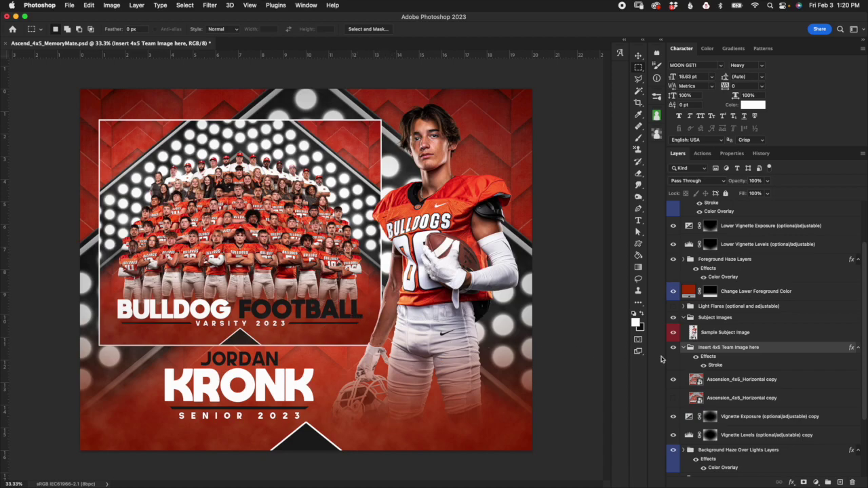
click(710, 380)
key(v)
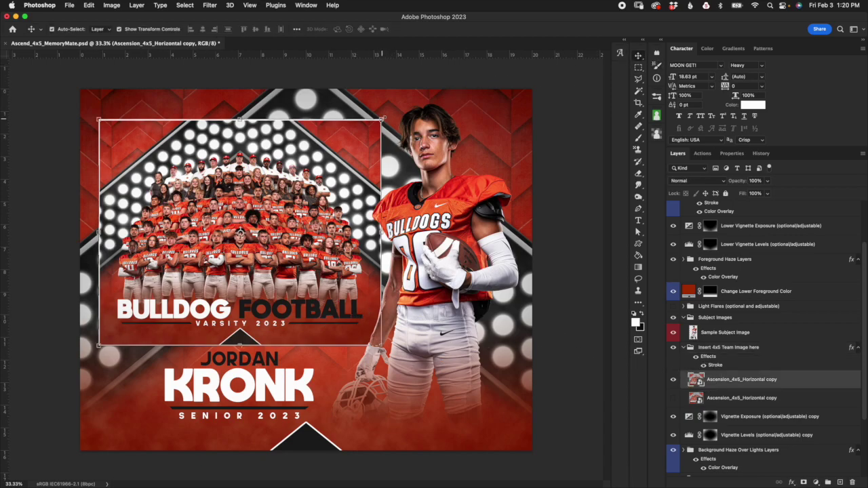
click(381, 121)
drag(341, 160, 342, 162)
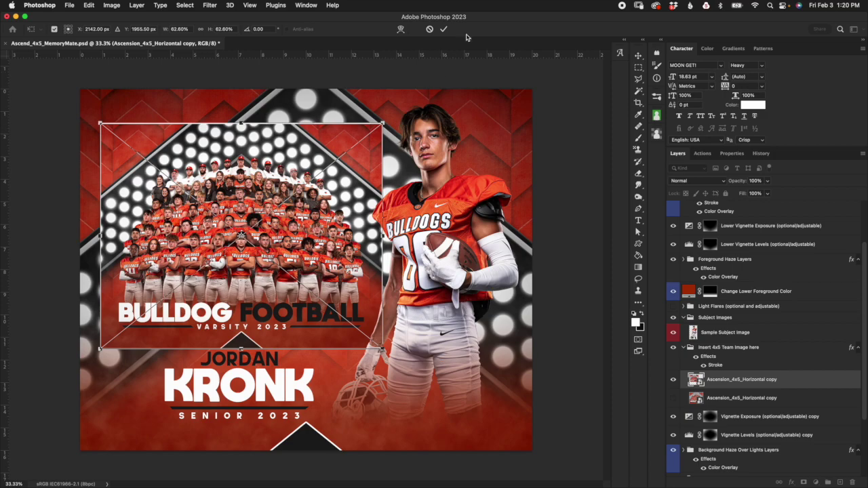
click(444, 29)
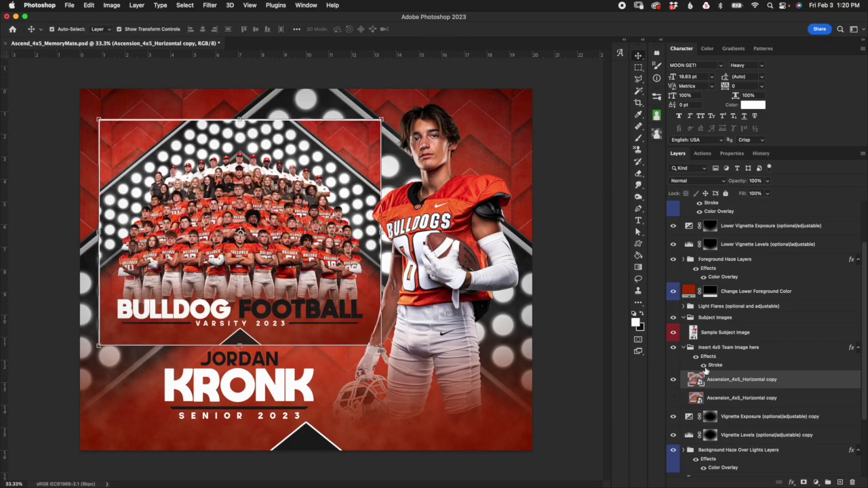
- Toggle the team image group's Stroke effect off and on, and examine its size and colour settings without changing them
click(704, 365)
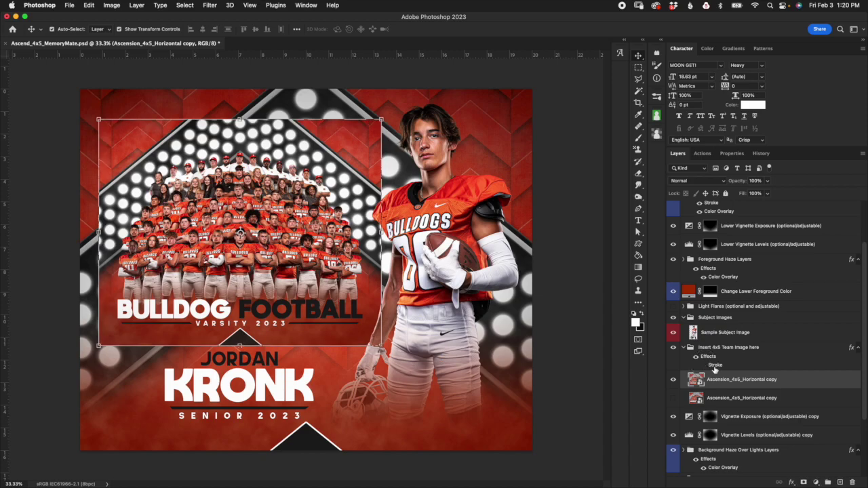
super+click(696, 371)
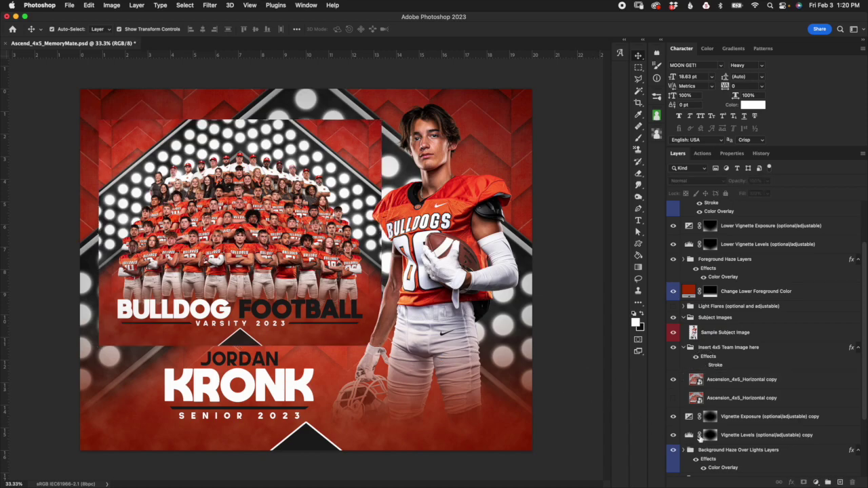
click(703, 365)
double_click(713, 365)
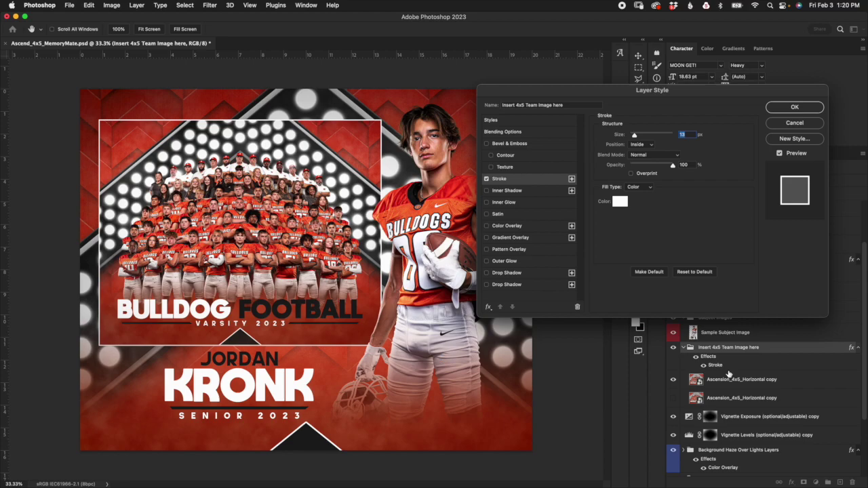
click(621, 202)
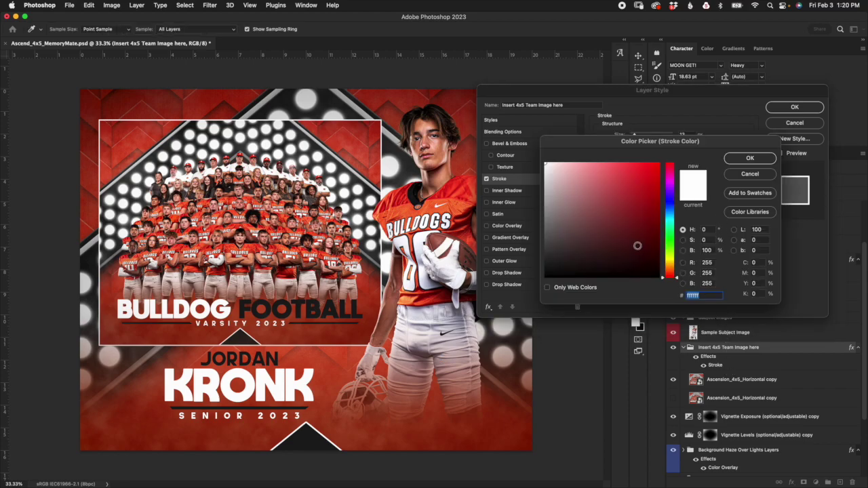
click(769, 176)
click(807, 124)
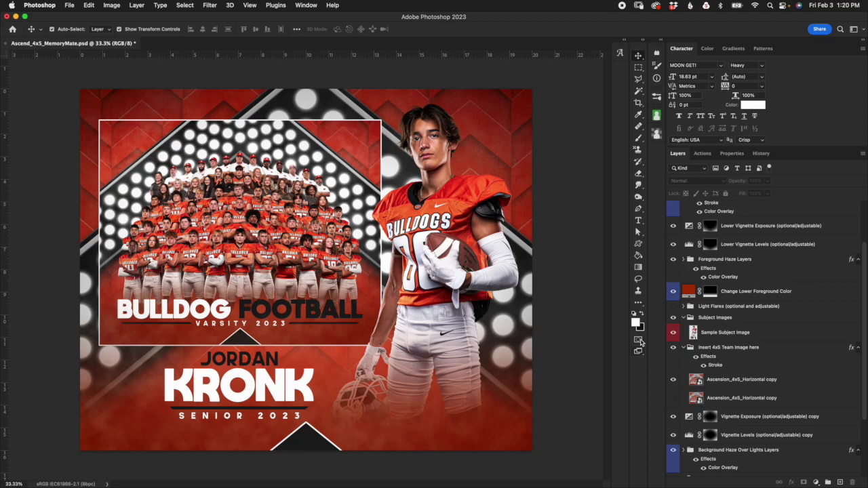
- Move the Sample Subject Image to the poster's left side and flip it horizontally
click(713, 386)
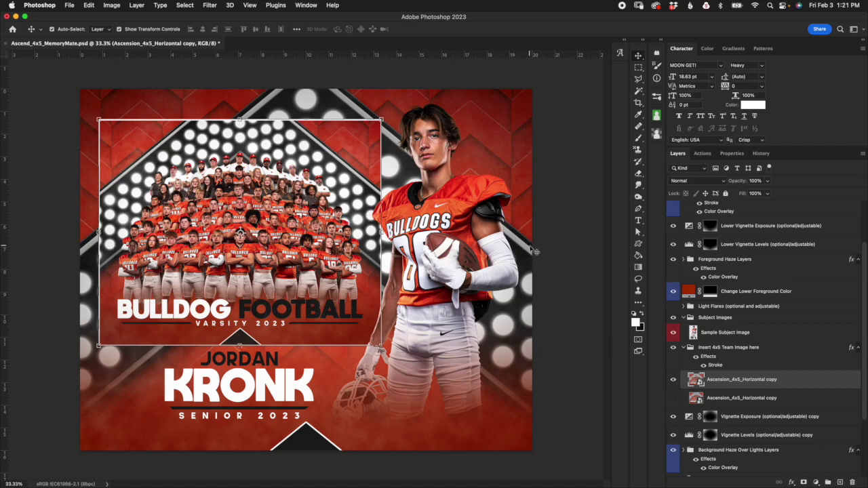
click(724, 333)
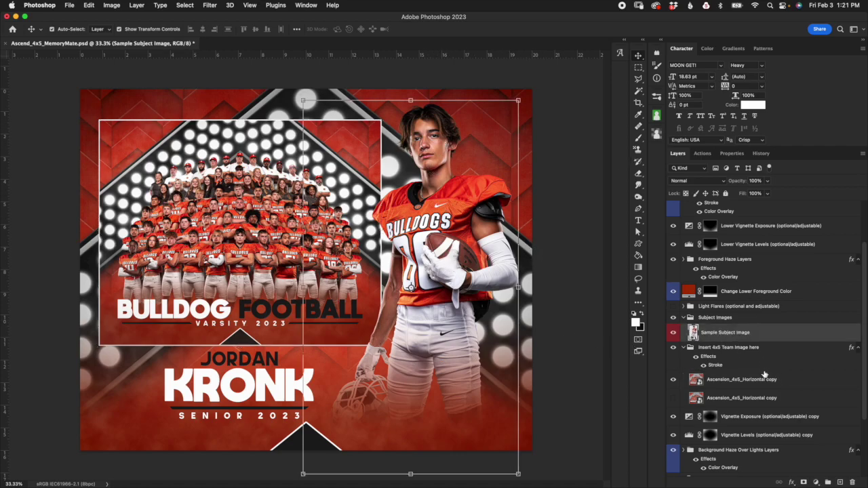
click(518, 99)
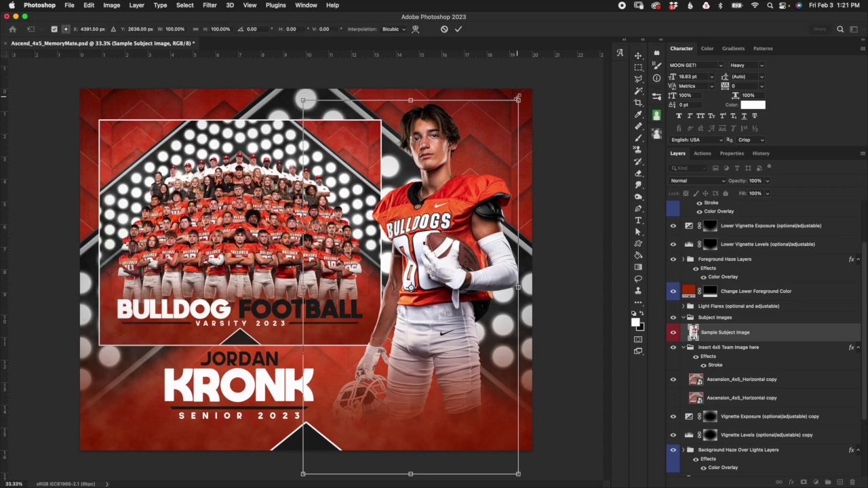
drag(495, 146, 221, 146)
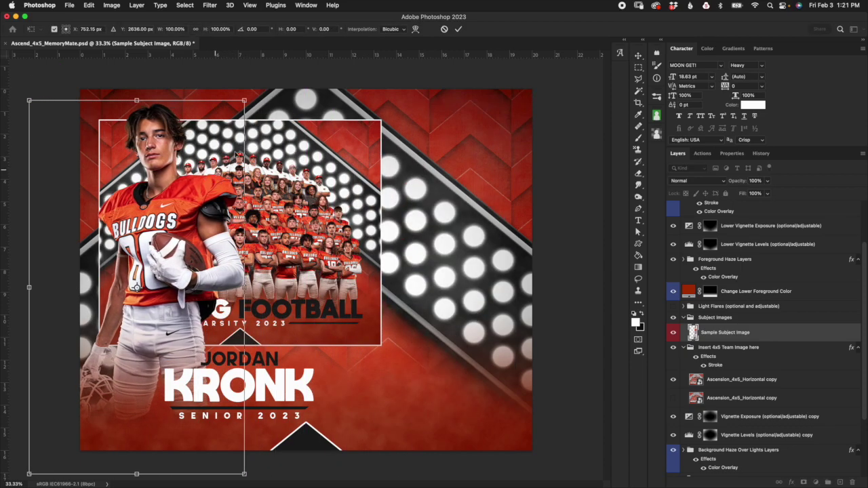
click(89, 6)
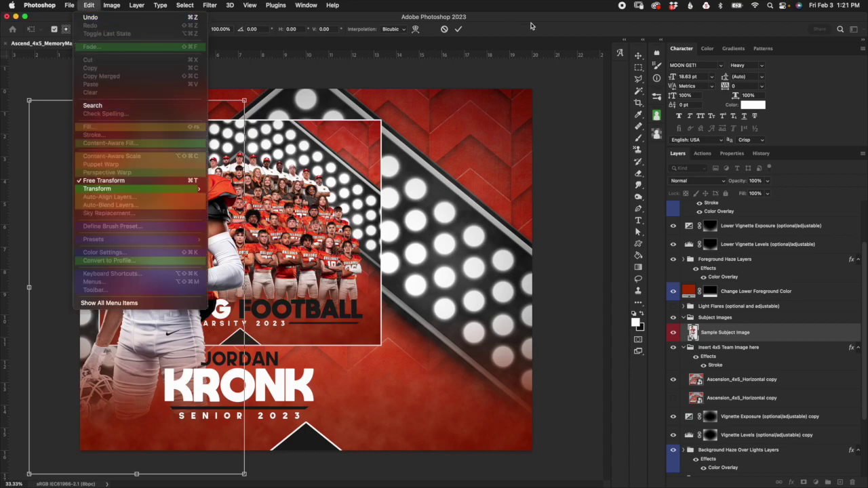
click(459, 30)
click(89, 6)
mouse_move(122, 189)
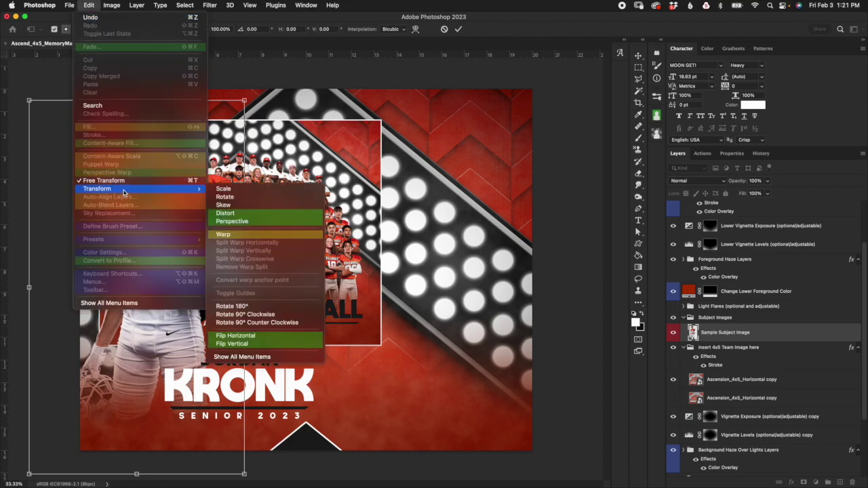
click(270, 332)
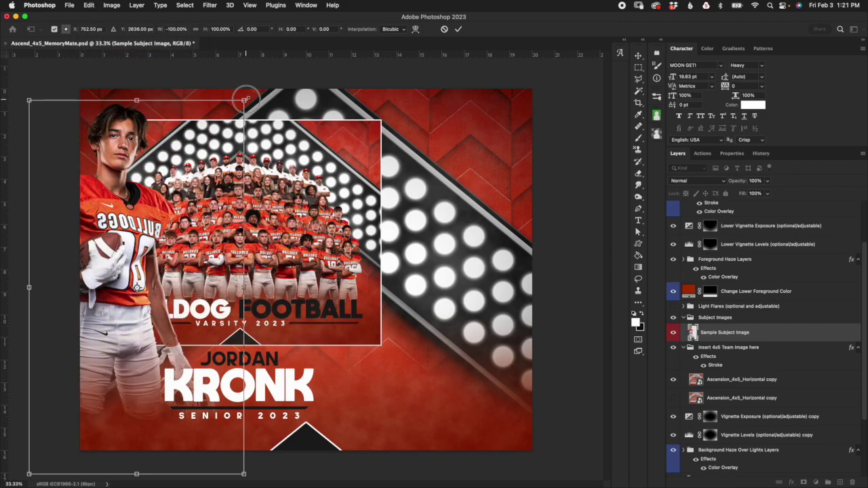
drag(177, 157, 240, 157)
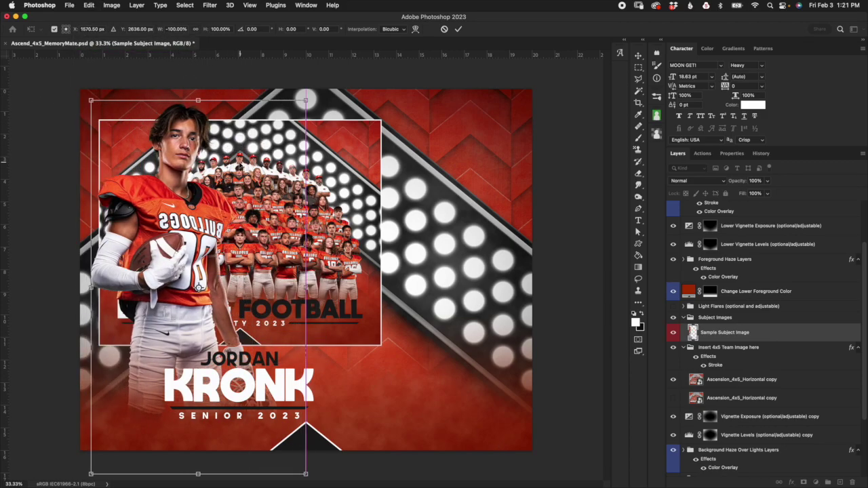
click(459, 28)
click(731, 381)
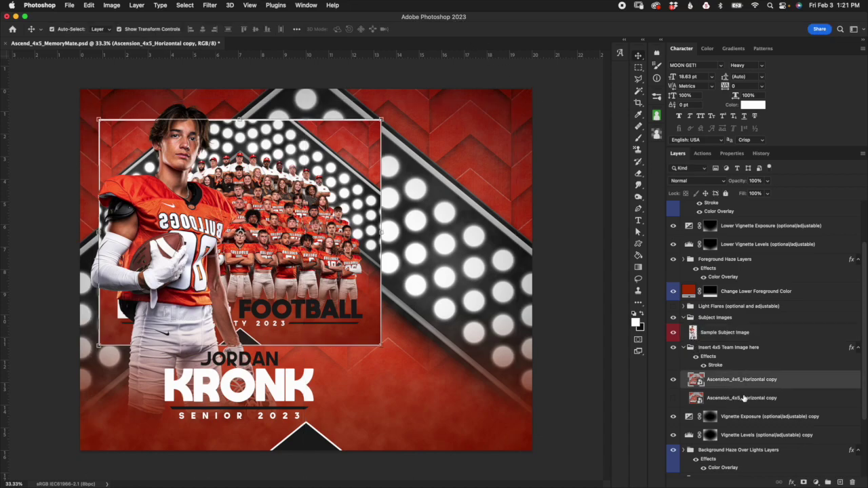
key(super+t)
drag(286, 146, 430, 148)
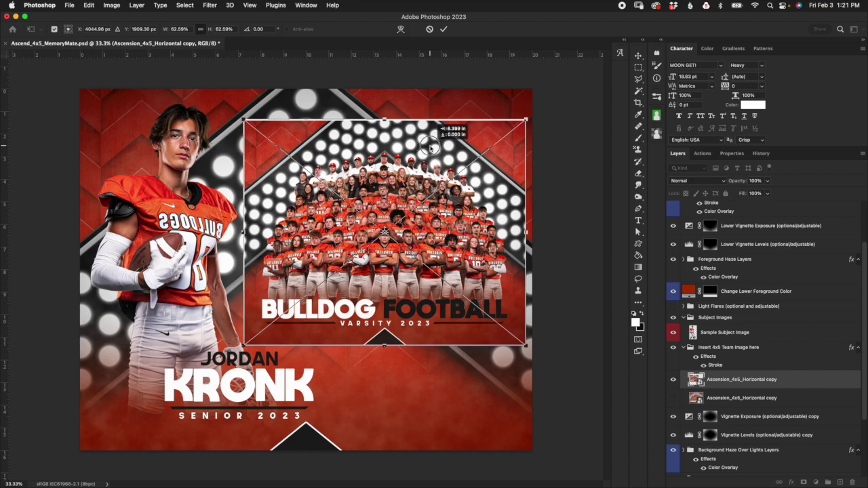
click(430, 29)
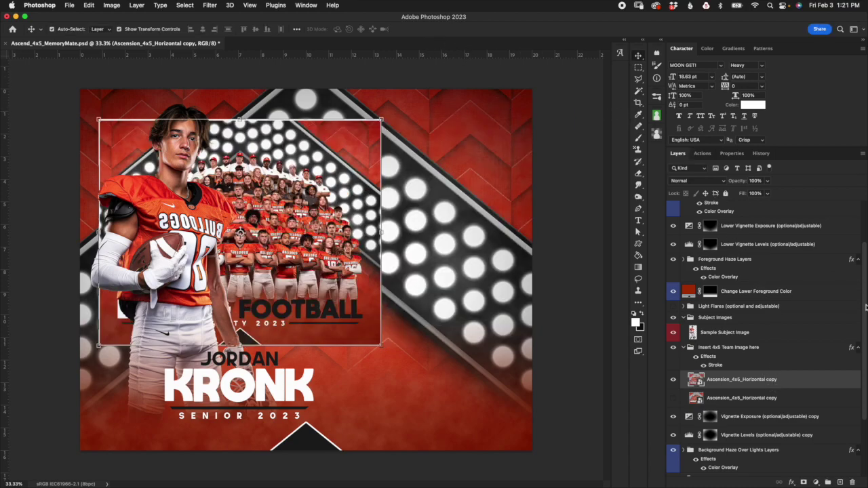
- Move the Lower Text group and the new 4x5 team image together to the poster's right side, beside the flipped player
scroll(865, 309, up, 3)
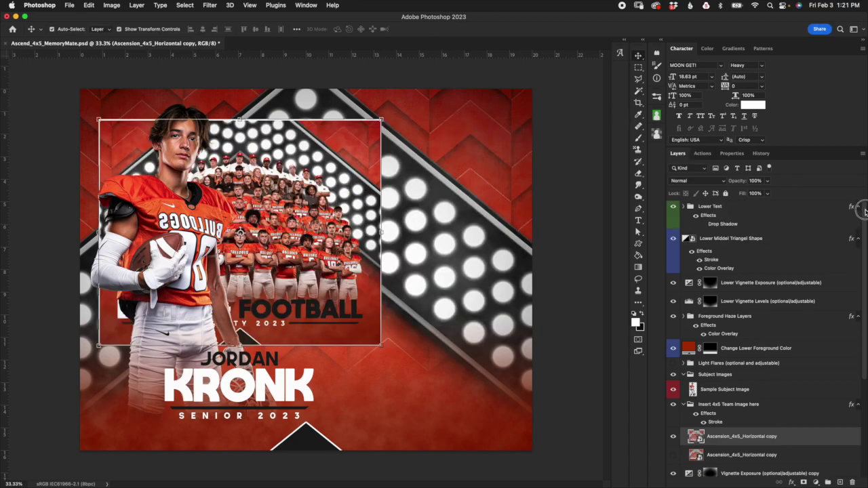
click(764, 215)
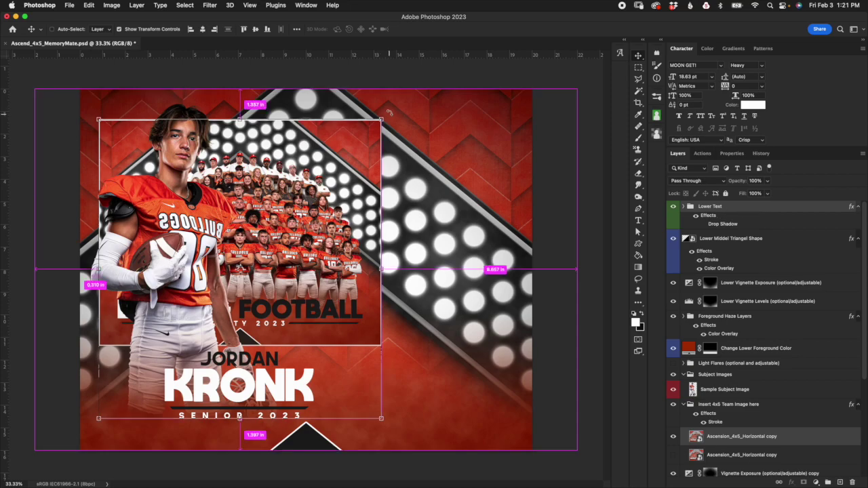
key(super+t)
drag(266, 163, 404, 162)
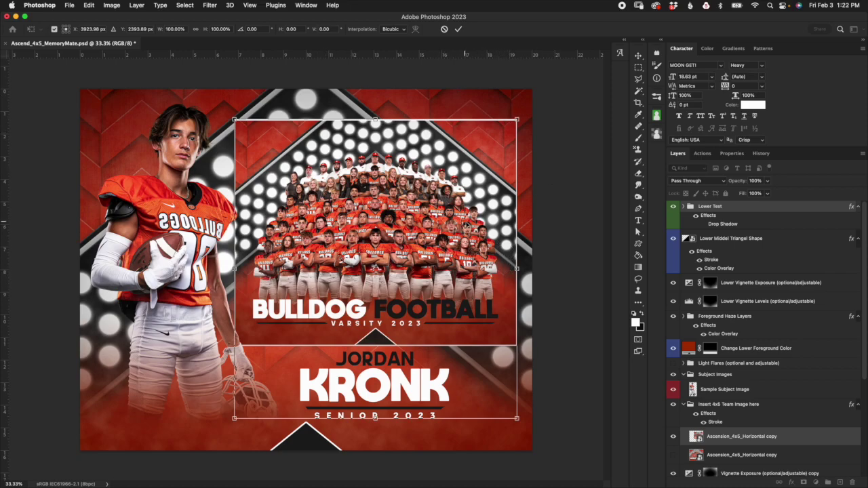
key(Return)
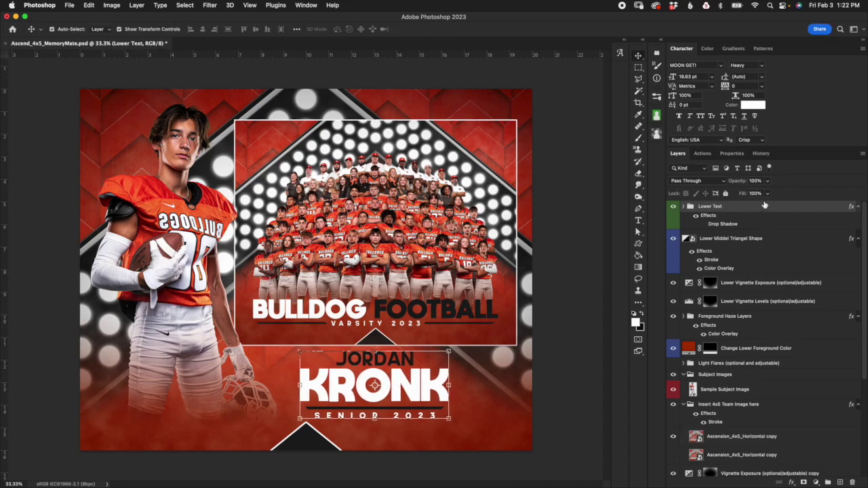
- Examine the Change Lower Foreground Color layer by selecting its colour fill and its layer mask
click(721, 354)
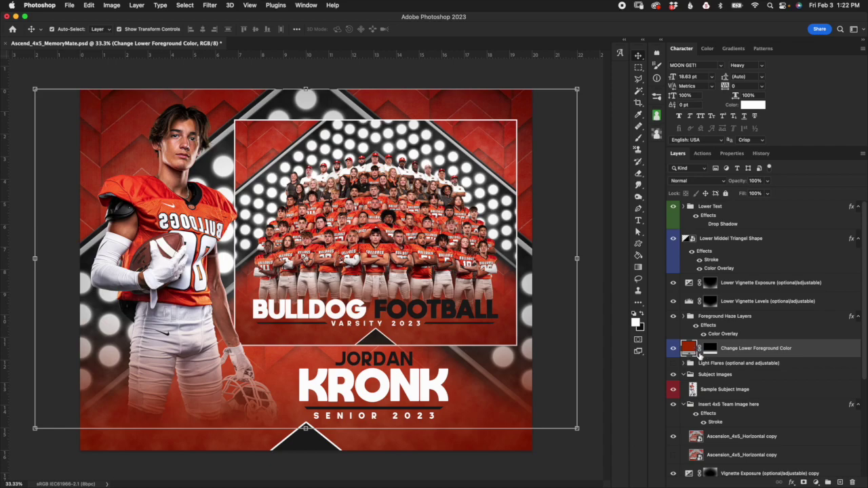
click(710, 350)
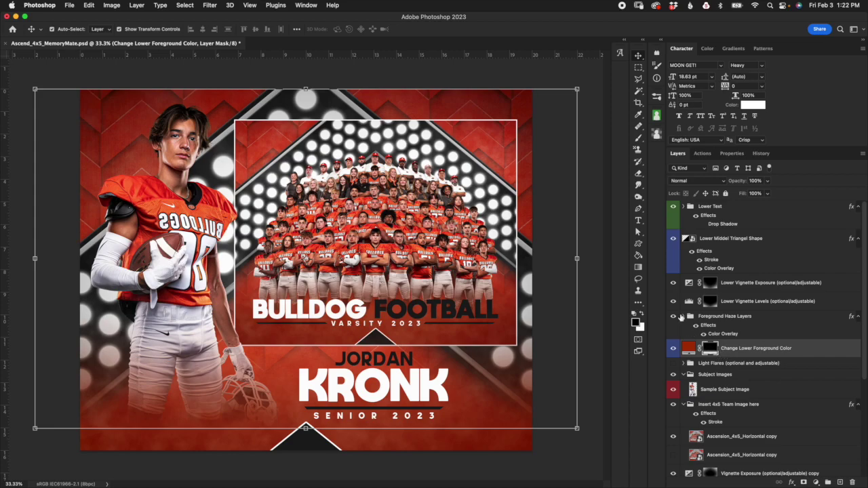
click(596, 253)
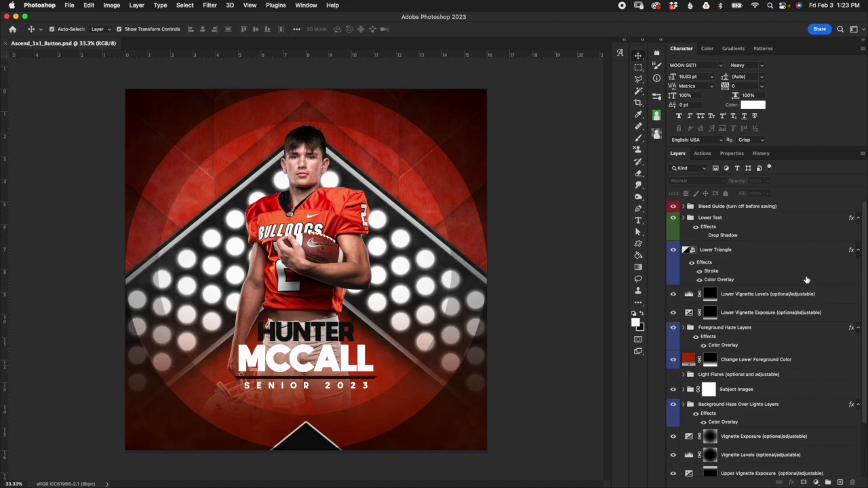
- Select the Bleed Guide (turn off before saving) group in the Ascend_1x1_Button template
click(747, 206)
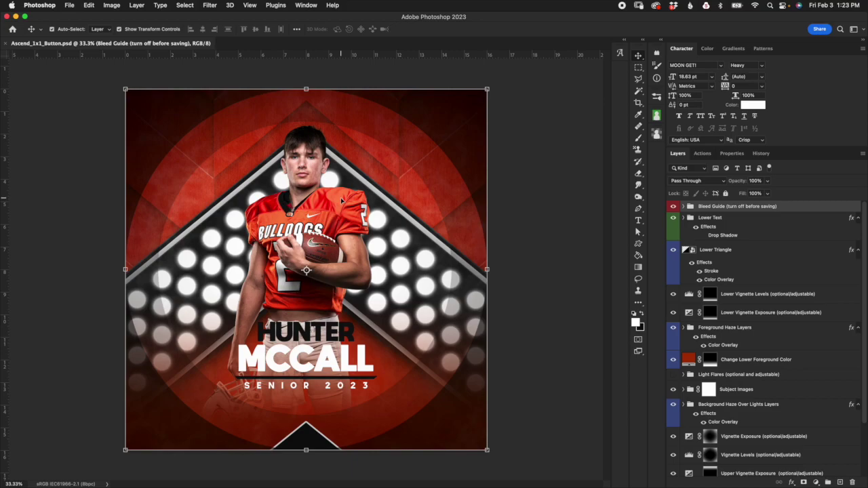
- Compare the button artwork with and without the Bleed Guide (turn off before saving) group, leaving that group hidden
click(672, 207)
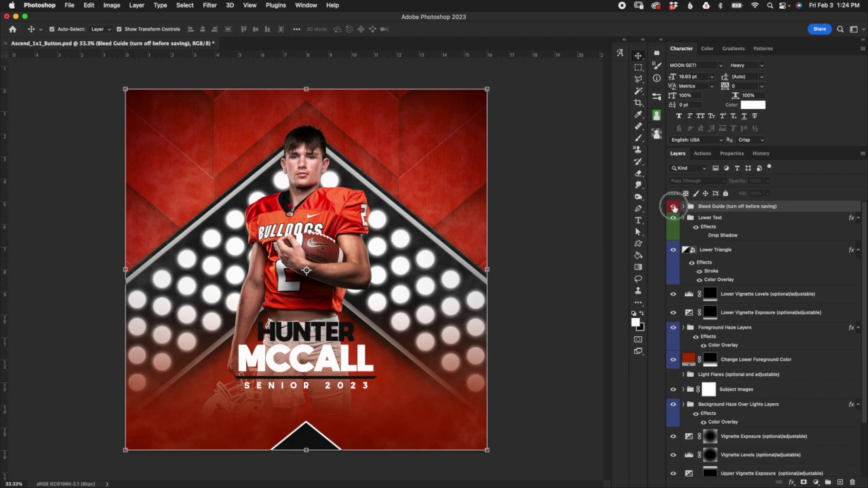
click(673, 207)
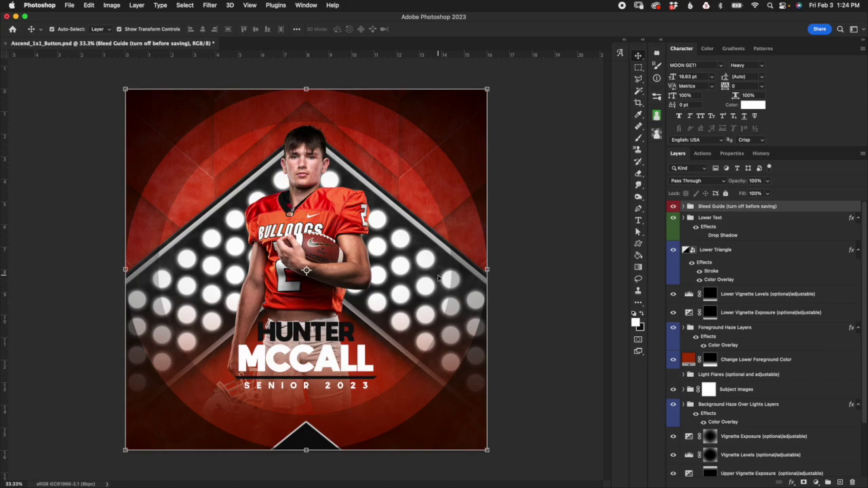
click(673, 206)
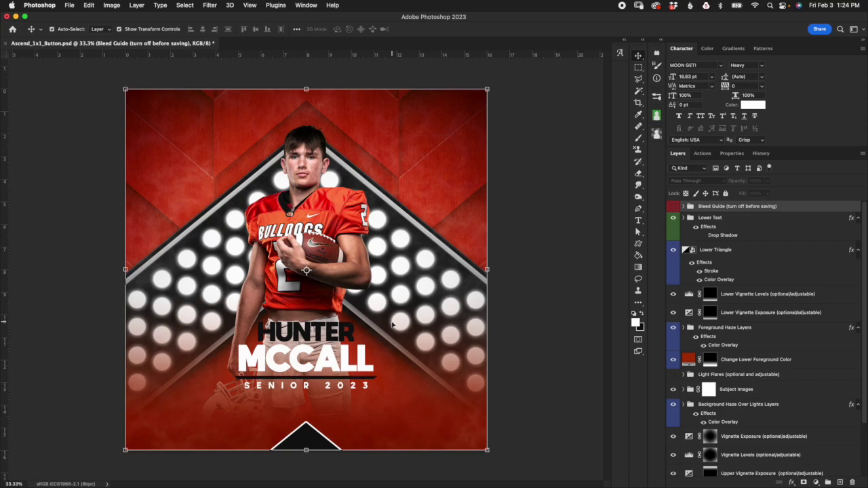
- Enlarge the Lower Text group and place it lower, just above the small triangle at the artwork's bottom edge
click(731, 222)
drag(312, 343, 319, 360)
click(459, 30)
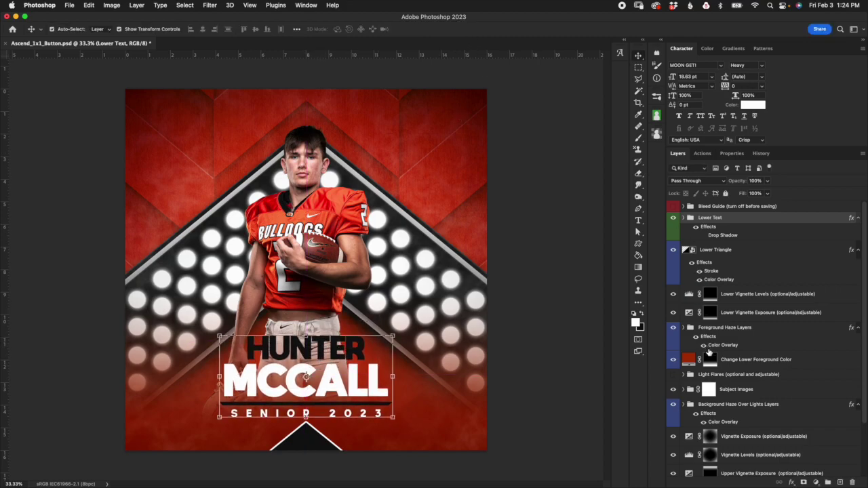
- Try to enlarge the Sample Subject Image in the Subject Images group to about 107% and raise the player's head
click(683, 390)
click(709, 409)
click(296, 111)
drag(296, 111, 295, 86)
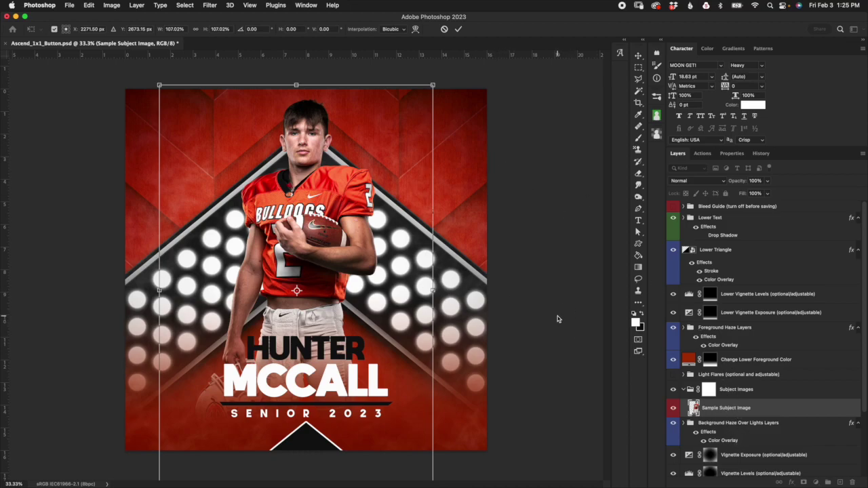
click(444, 29)
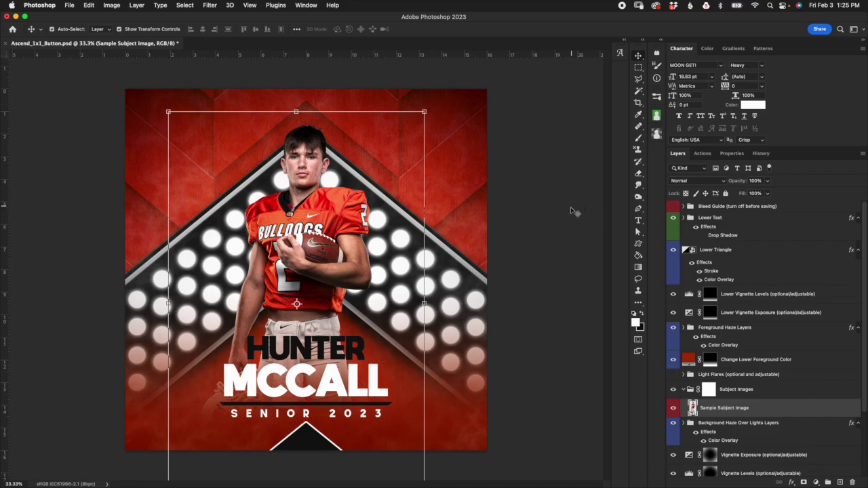
- Revert the document to its opening Ascend_1x1_Button.psd history snapshot
click(761, 153)
click(727, 171)
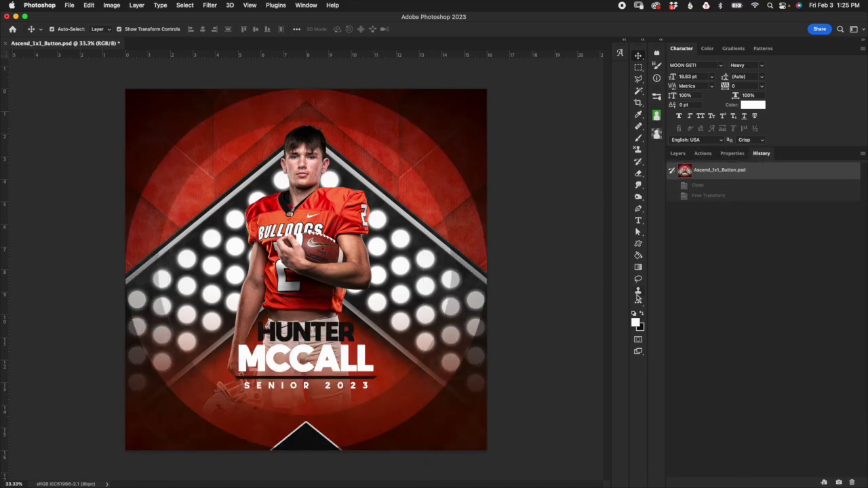